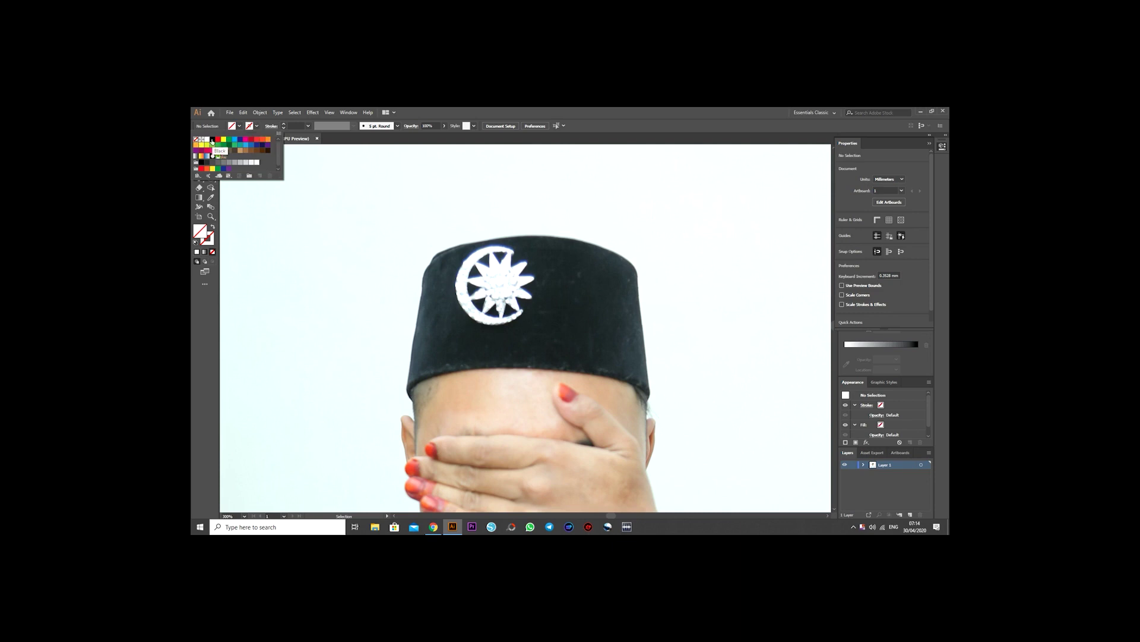
- Choose magenta from the stroke swatch palette
click(245, 139)
- Trace the black cap's top, right side, lower edge and left side with the Pen tool
key(p)
click(432, 261)
click(480, 242)
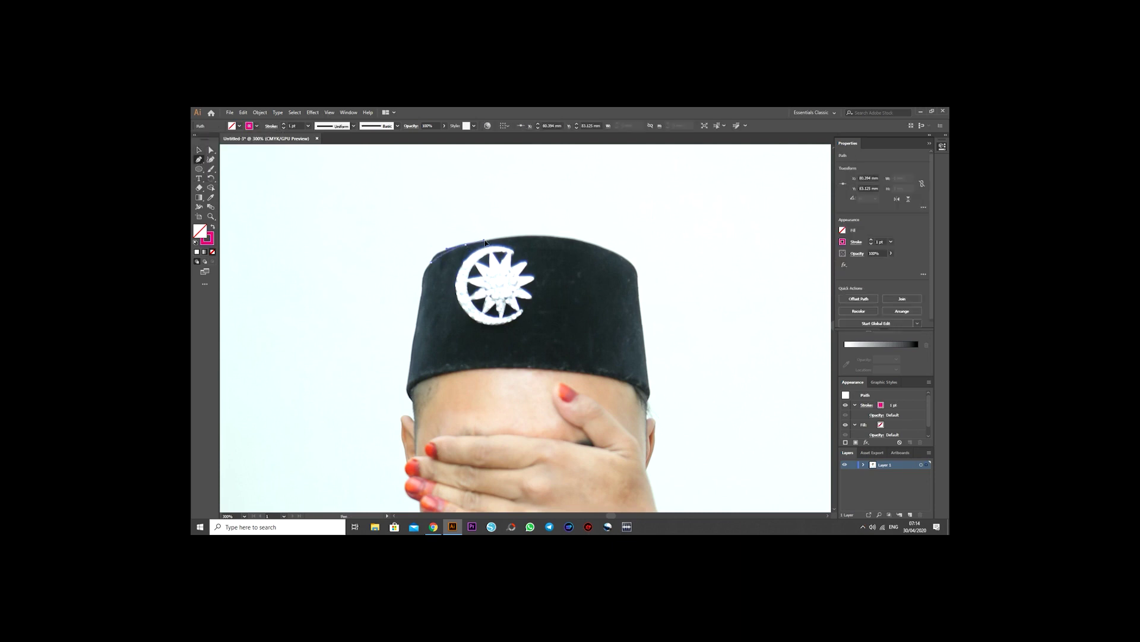
drag(633, 263, 689, 315)
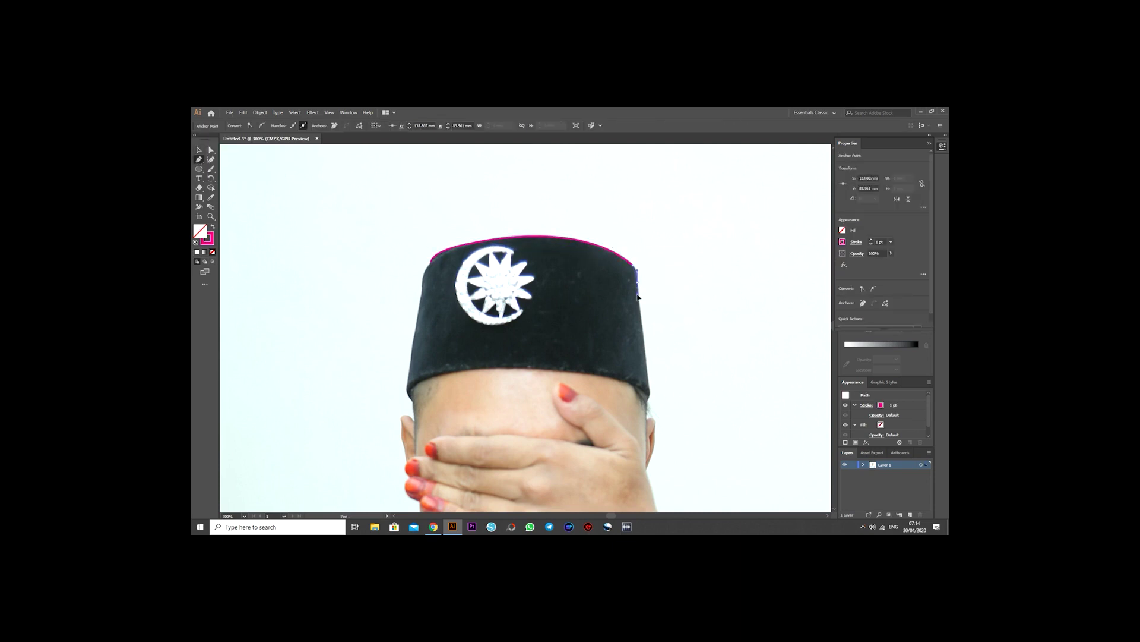
scroll(647, 380, down, 1)
drag(649, 375, 600, 357)
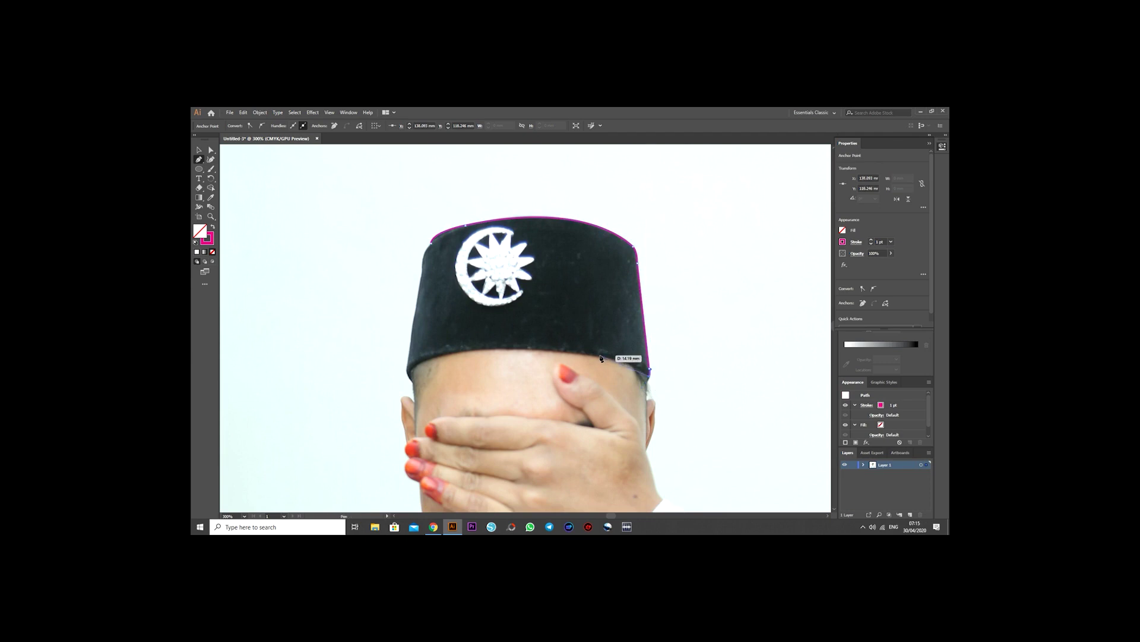
mouse_move(418, 365)
mouse_down()
mouse_move(361, 392)
mouse_move(410, 368)
mouse_up()
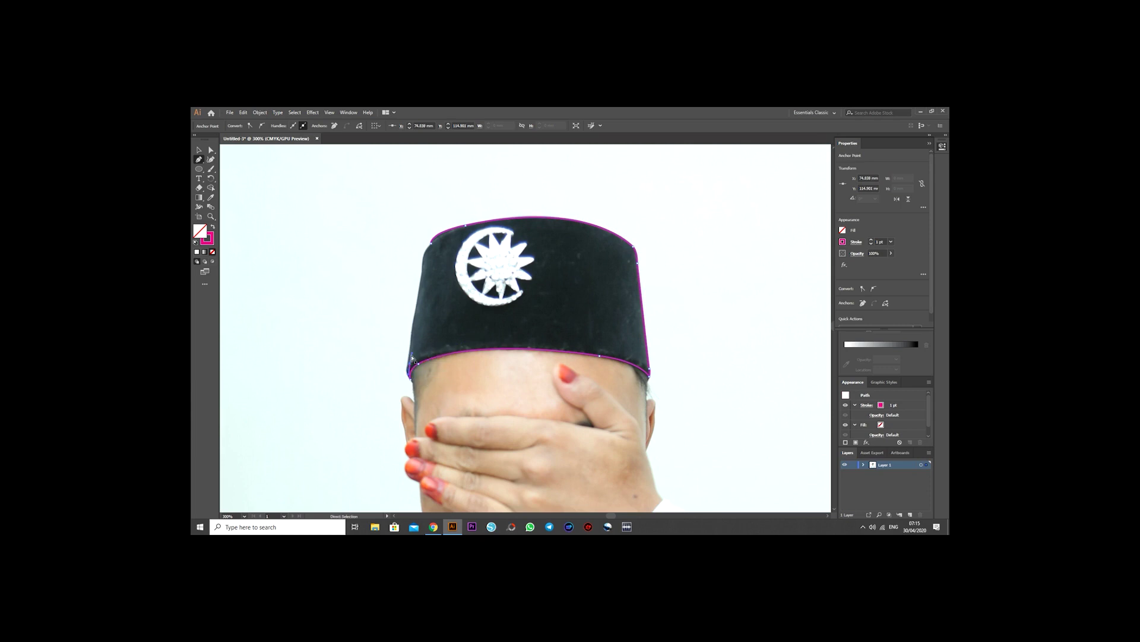
drag(422, 261, 430, 232)
- Zoom in on the cap badge and begin tracing the crescent's top edge
scroll(444, 260, up, 2)
key(ctrl+plus)
click(564, 345)
drag(619, 307, 653, 335)
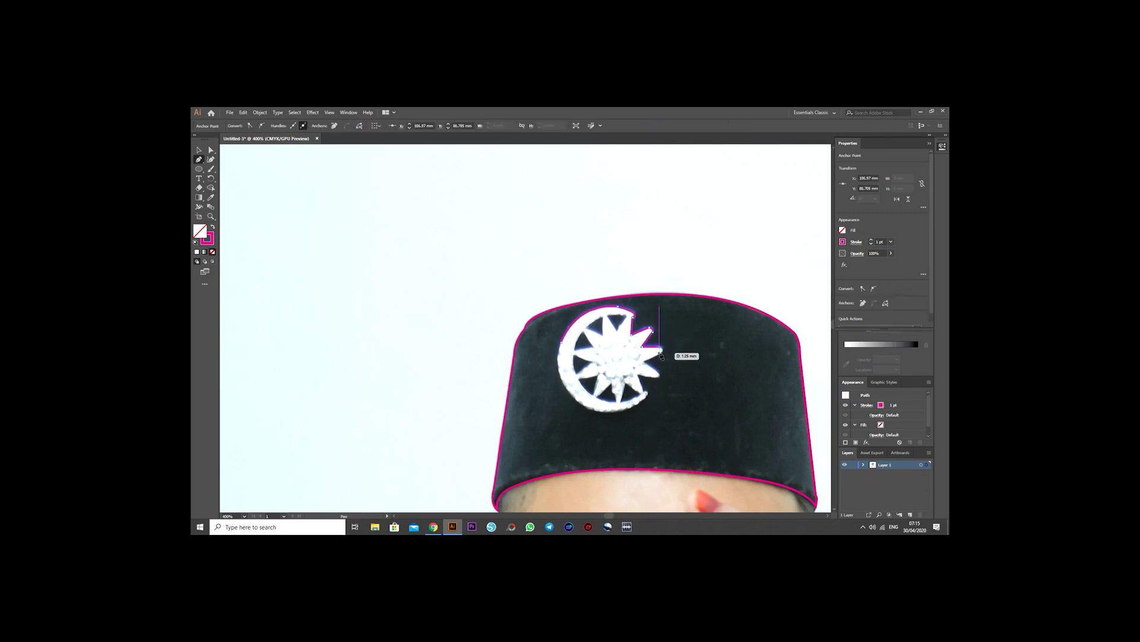
- Trace the badge's star tip, the crescent's outer edge and the star's upper-right edge
drag(655, 373, 639, 377)
scroll(648, 374, down, 2)
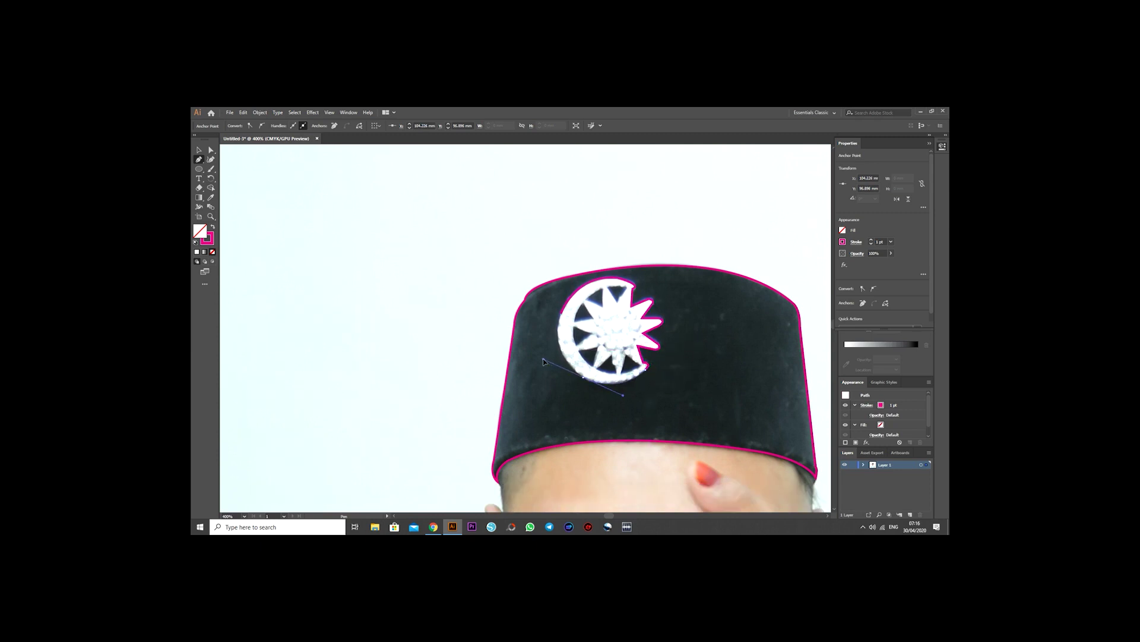
scroll(564, 351, up, 2)
mouse_move(560, 344)
mouse_down()
mouse_move(574, 303)
mouse_move(604, 338)
mouse_up()
click(585, 334)
drag(632, 315, 635, 324)
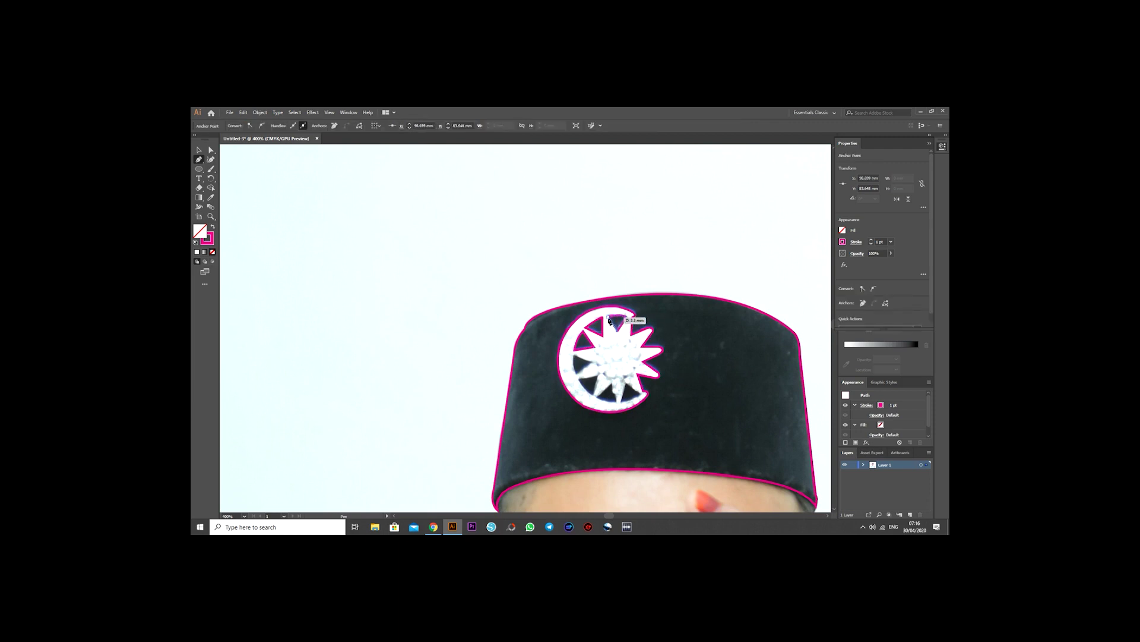
- Trace the crescent's inner edge and lower part to finish the badge outline
scroll(626, 321, down, 2)
drag(614, 354, 612, 339)
scroll(594, 342, up, 1)
drag(575, 327, 592, 336)
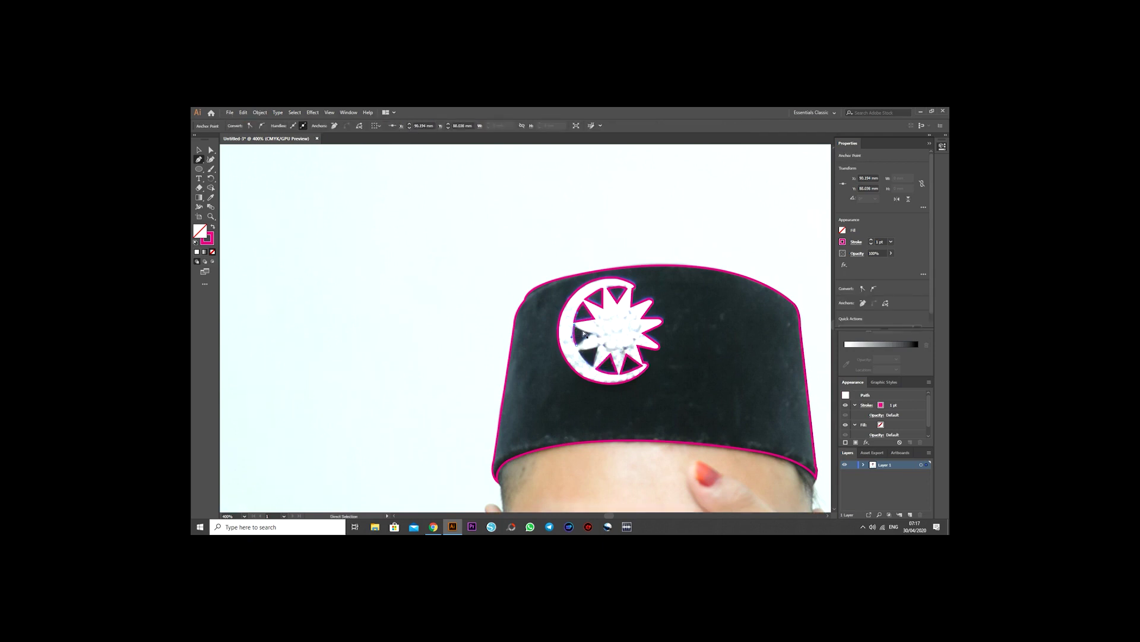
click(581, 356)
drag(603, 357, 577, 344)
- Trace the temple shape below the cap, down to the ear and back
scroll(577, 342, down, 5)
drag(518, 321, 507, 366)
click(506, 379)
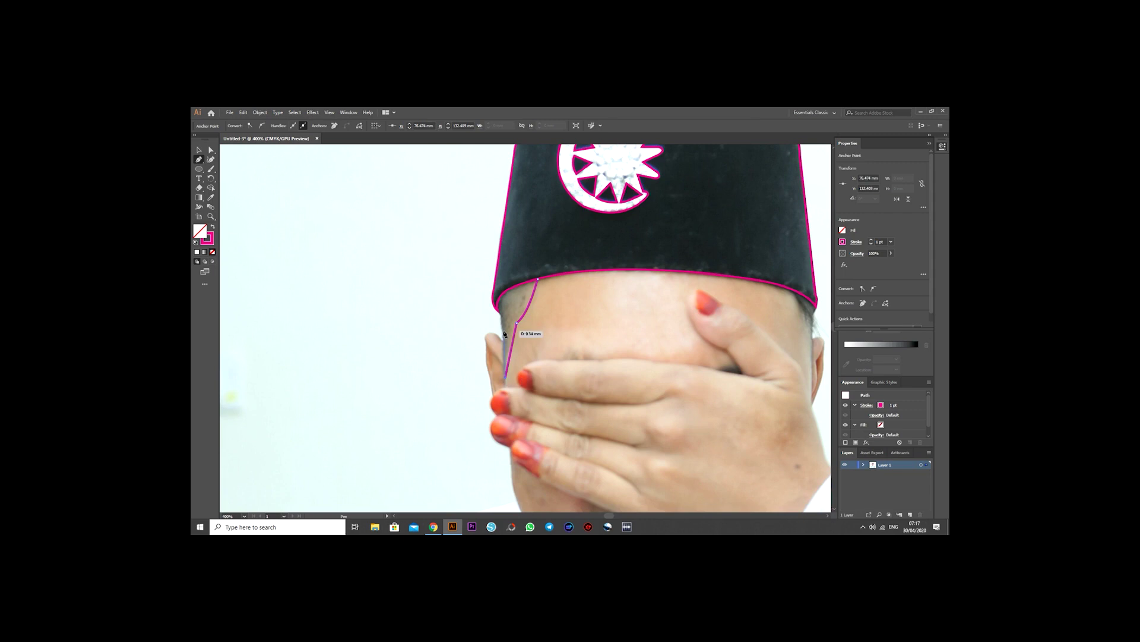
click(506, 293)
scroll(653, 276, down, 1)
drag(792, 270, 815, 323)
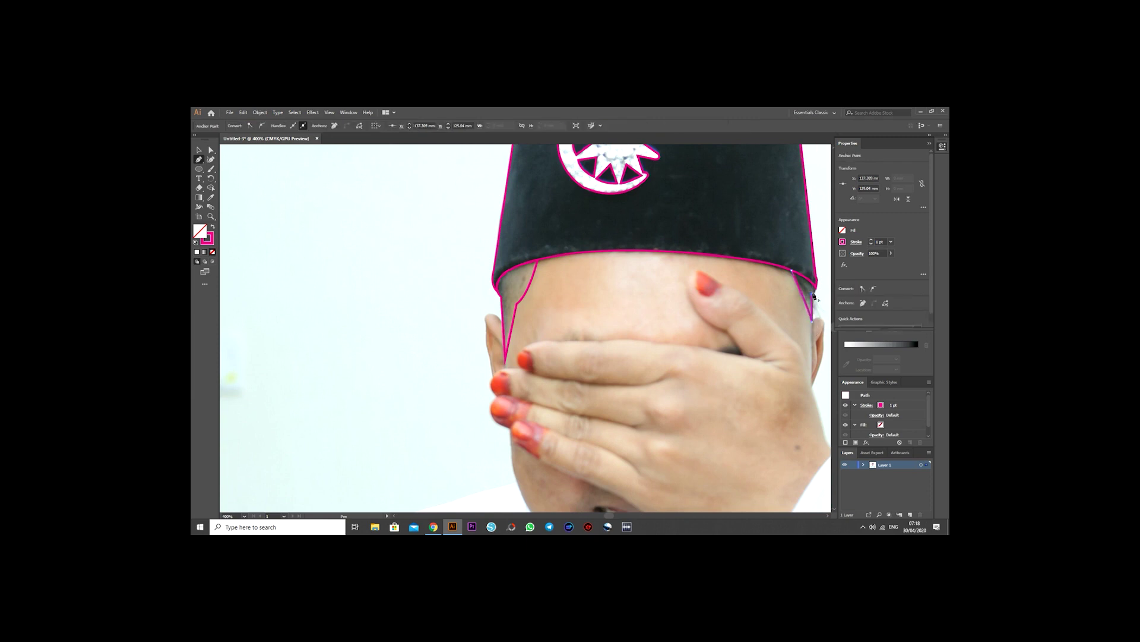
scroll(504, 309, down, 3)
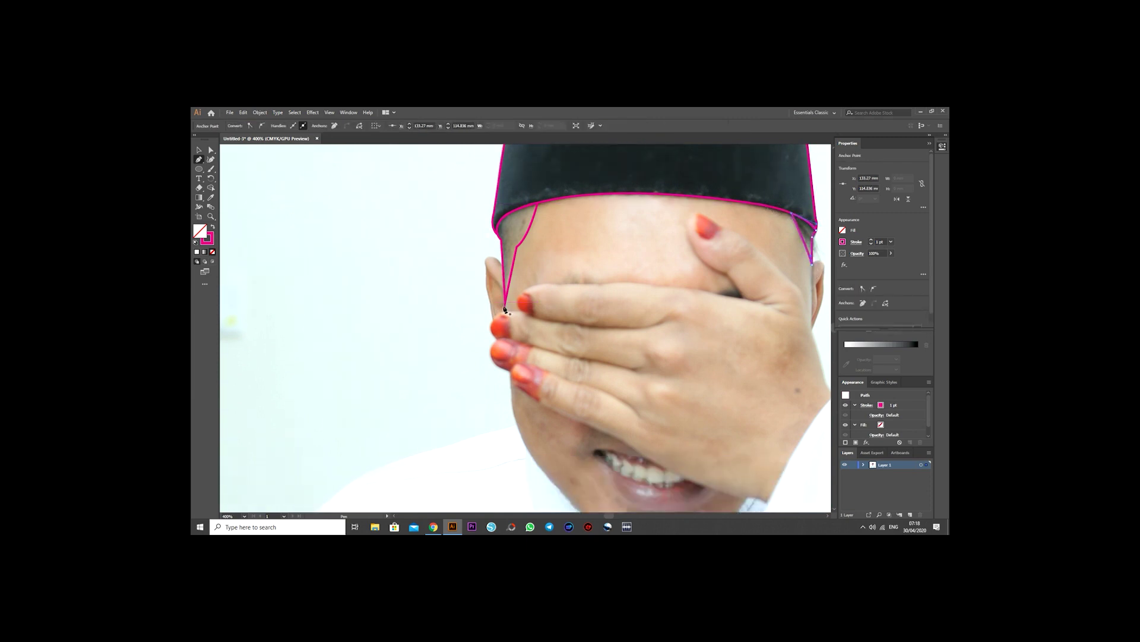
scroll(504, 308, up, 2)
- Continue the open path around the ear and fingertip, then delete the stray chin points
ctrl+click(497, 289)
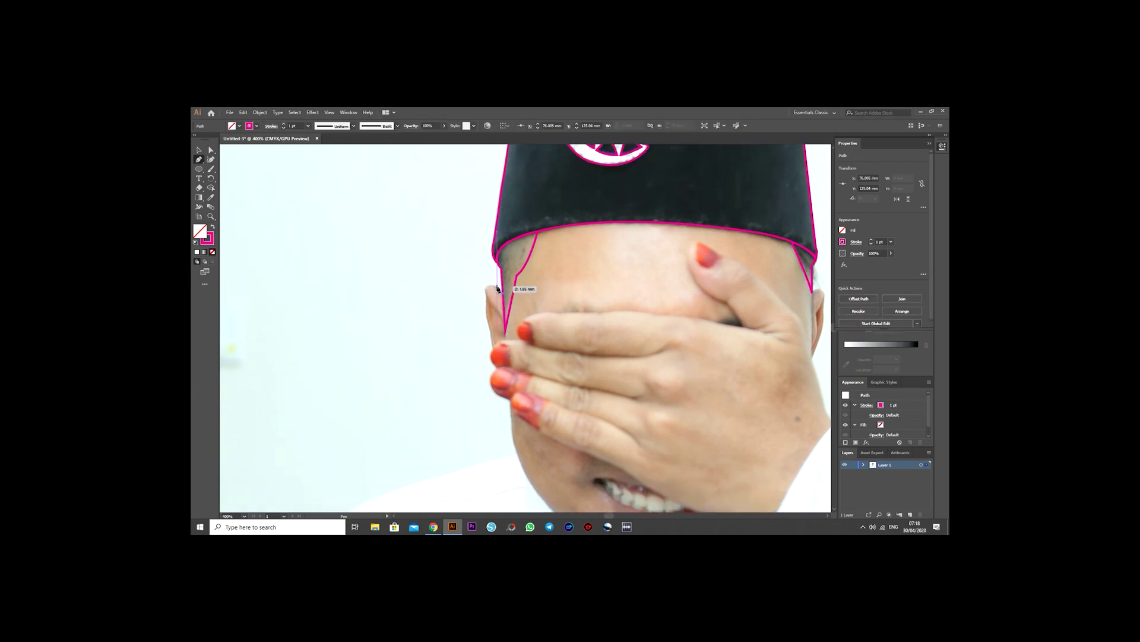
drag(498, 288, 485, 297)
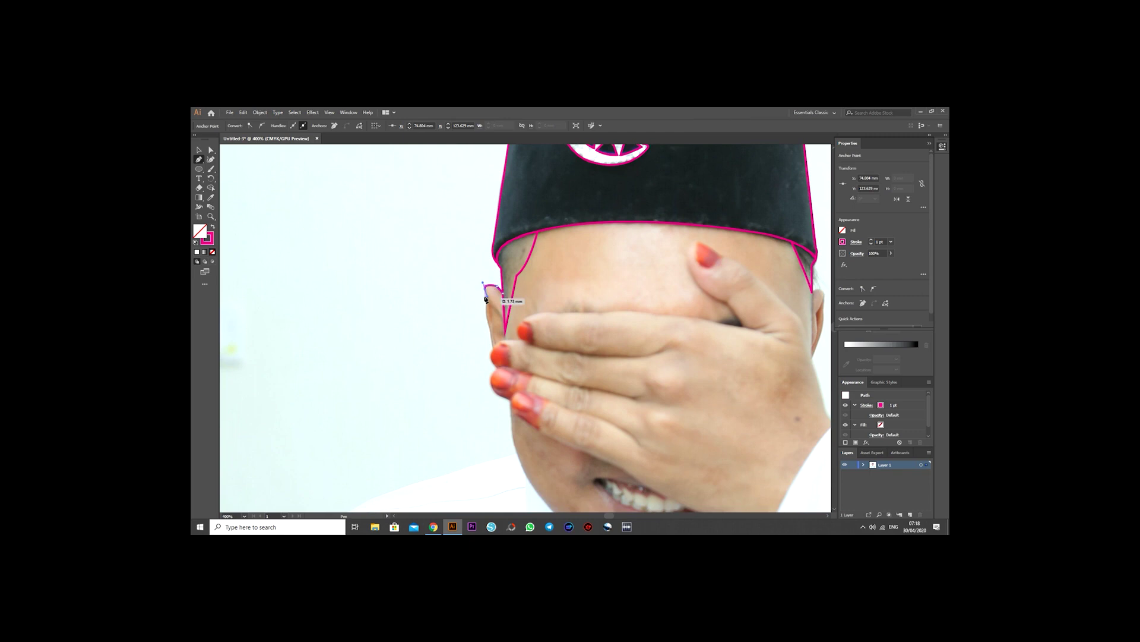
click(495, 353)
scroll(494, 353, down, 1)
scroll(499, 304, down, 2)
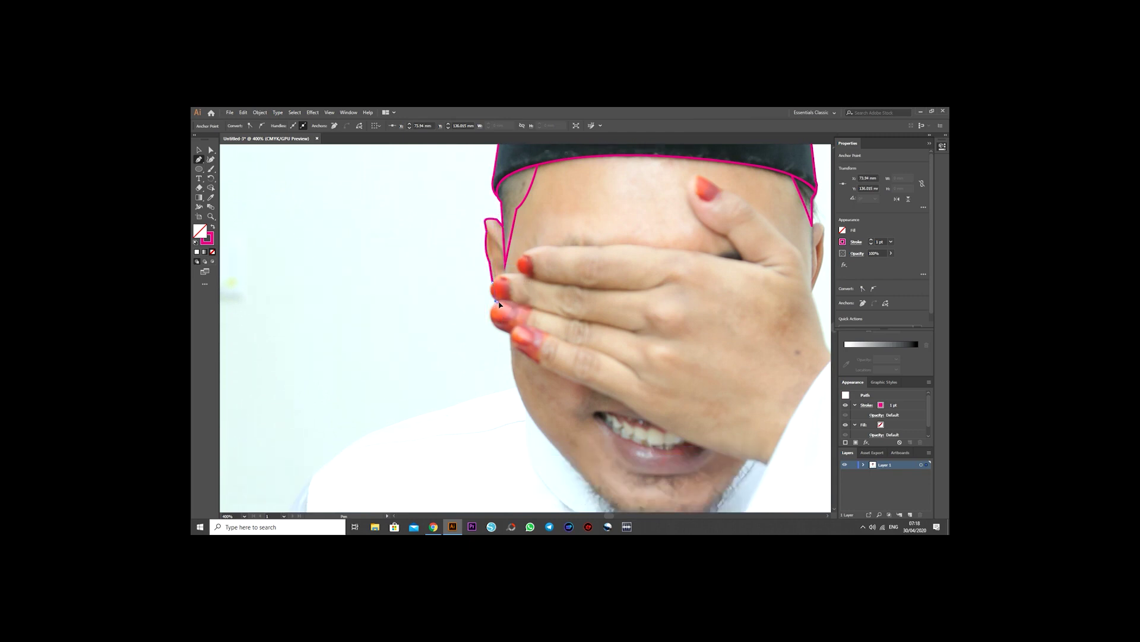
drag(495, 326, 573, 352)
scroll(511, 336, down, 3)
scroll(630, 416, down, 2)
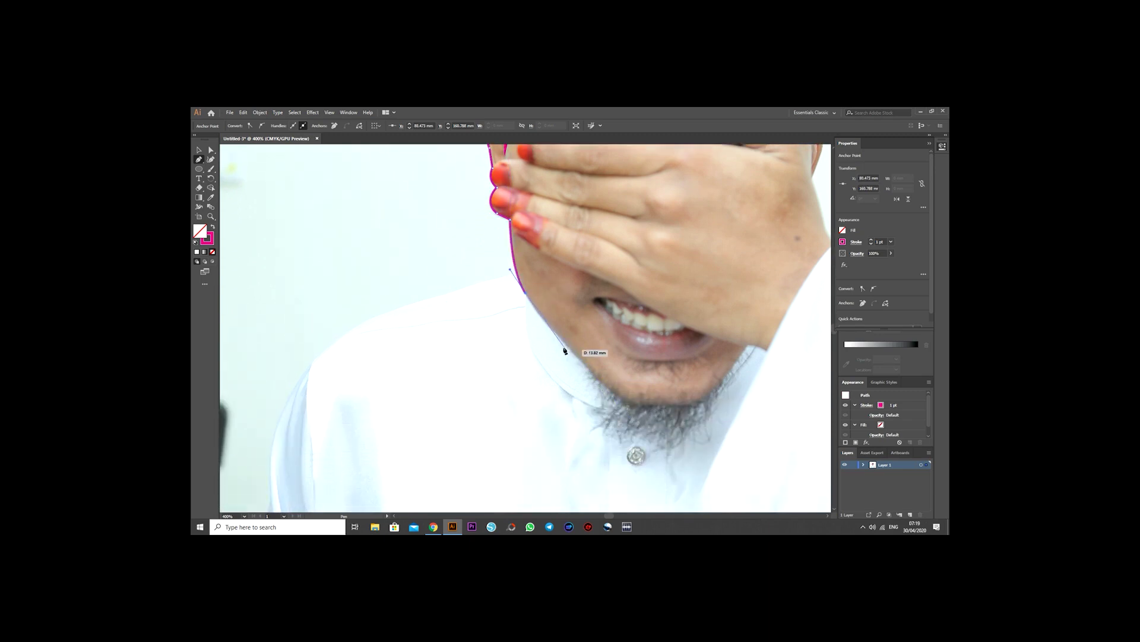
mouse_move(594, 374)
mouse_down()
mouse_move(648, 407)
mouse_move(732, 398)
mouse_move(750, 383)
mouse_up()
scroll(648, 407, up, 1)
scroll(755, 386, up, 2)
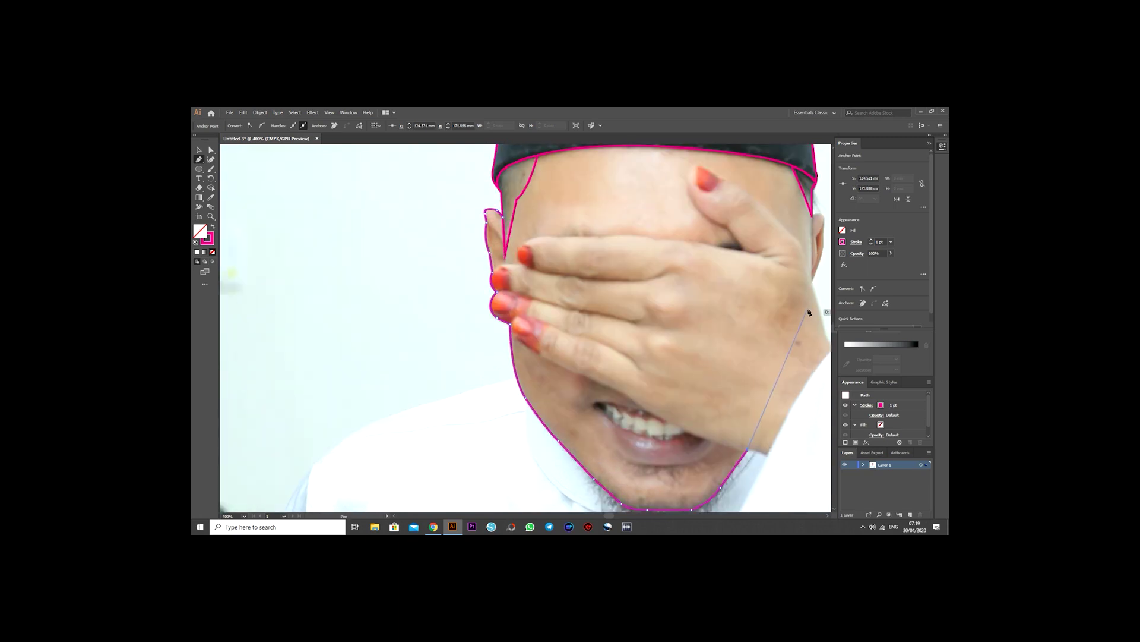
key(BackSpace)
key(BackSpace)
key(BackSpace)
key(BackSpace)
key(BackSpace)
key(BackSpace)
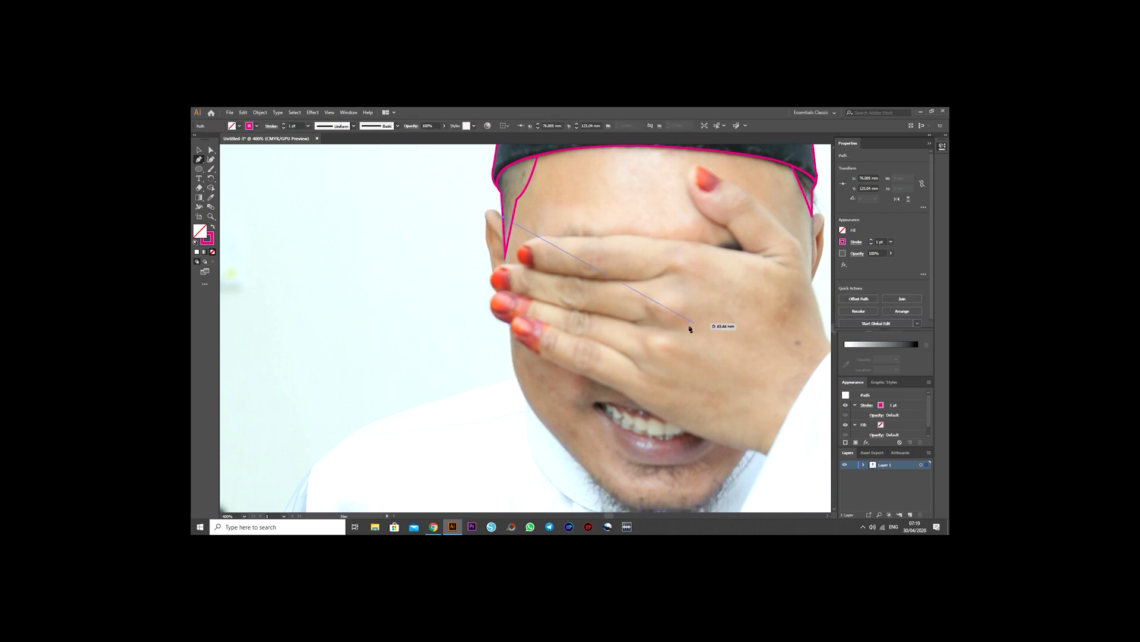
- Retrace from the fingertips down the jaw and under the chin, undoing the right-cheek segment
click(511, 332)
scroll(529, 357, down, 1)
drag(534, 385, 560, 413)
click(591, 448)
drag(640, 480, 659, 480)
drag(751, 438, 750, 440)
scroll(784, 374, up, 2)
click(812, 320)
scroll(812, 324, up, 2)
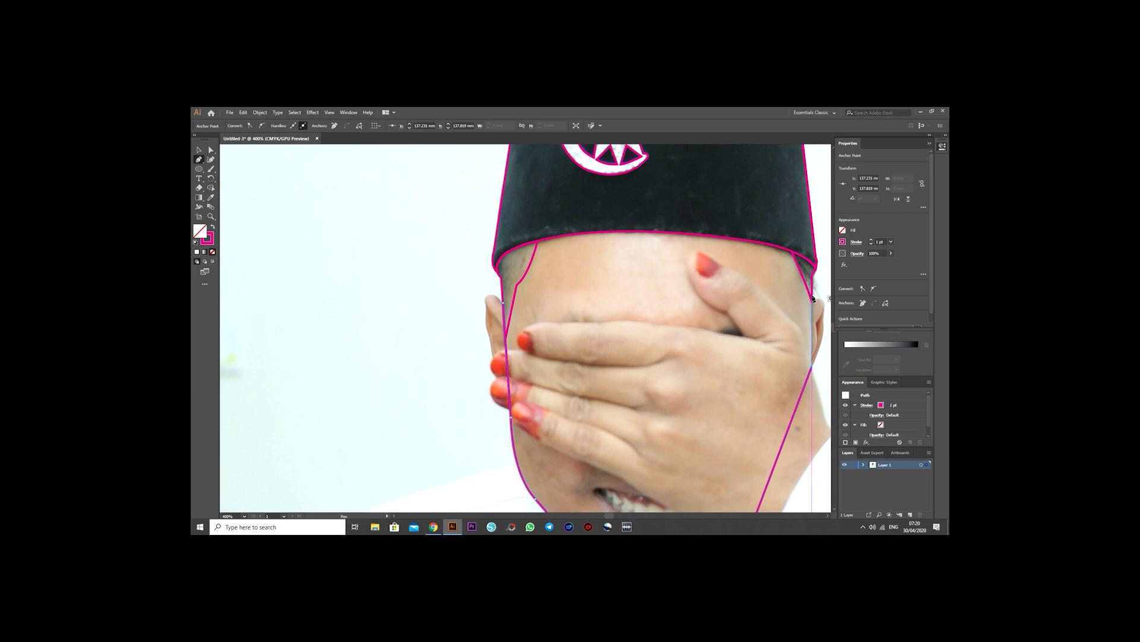
drag(812, 367, 754, 361)
key(ctrl+z)
key(ctrl+z)
key(ctrl+z)
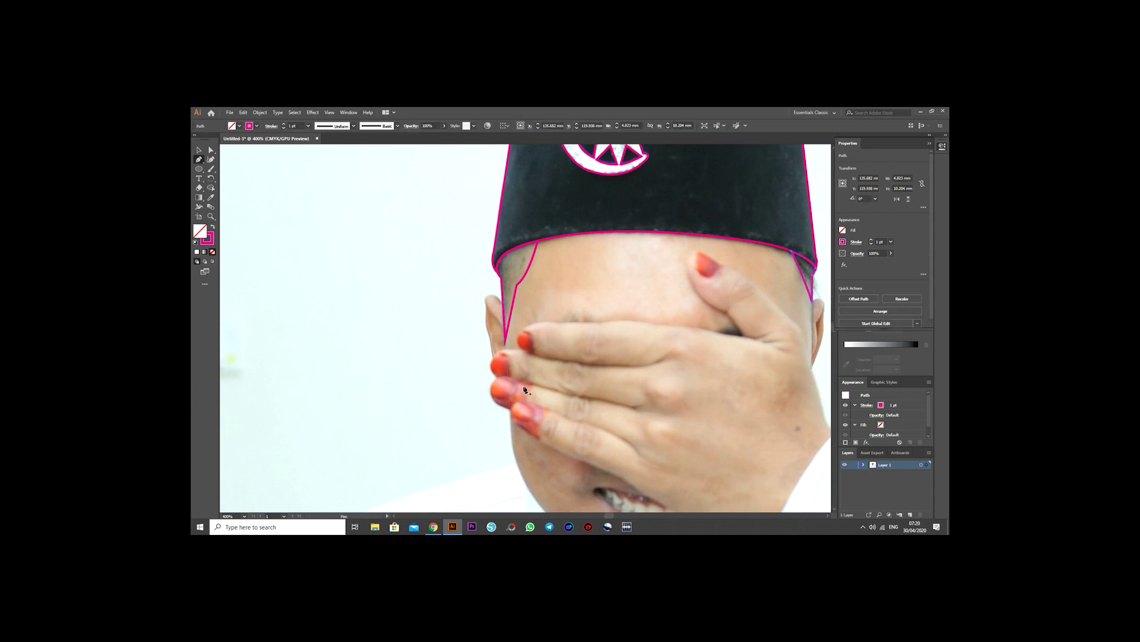
- Trace down the ear, along the jawline and chin, and up the face's right side
scroll(535, 356, up, 2)
drag(493, 343, 493, 383)
scroll(492, 391, down, 1)
mouse_move(497, 431)
mouse_down()
mouse_move(511, 444)
mouse_move(516, 390)
mouse_up()
scroll(509, 443, down, 2)
scroll(511, 416, down, 2)
scroll(517, 390, down, 2)
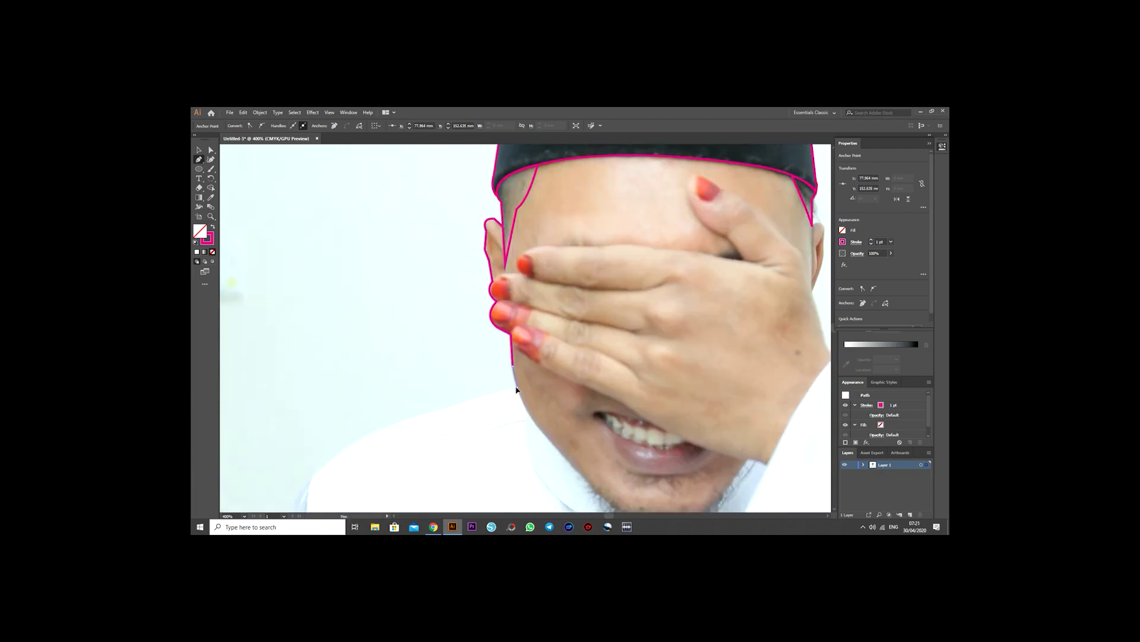
scroll(514, 383, down, 3)
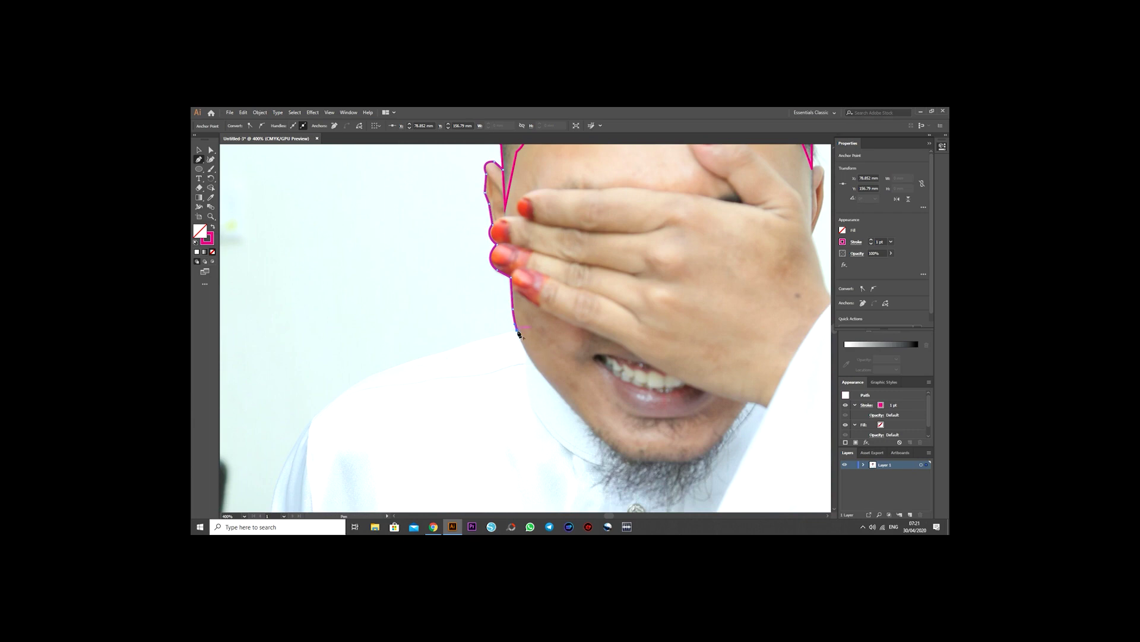
mouse_move(560, 395)
mouse_down()
mouse_move(602, 443)
mouse_move(675, 465)
mouse_move(720, 448)
mouse_move(749, 404)
mouse_move(772, 407)
mouse_up()
click(602, 443)
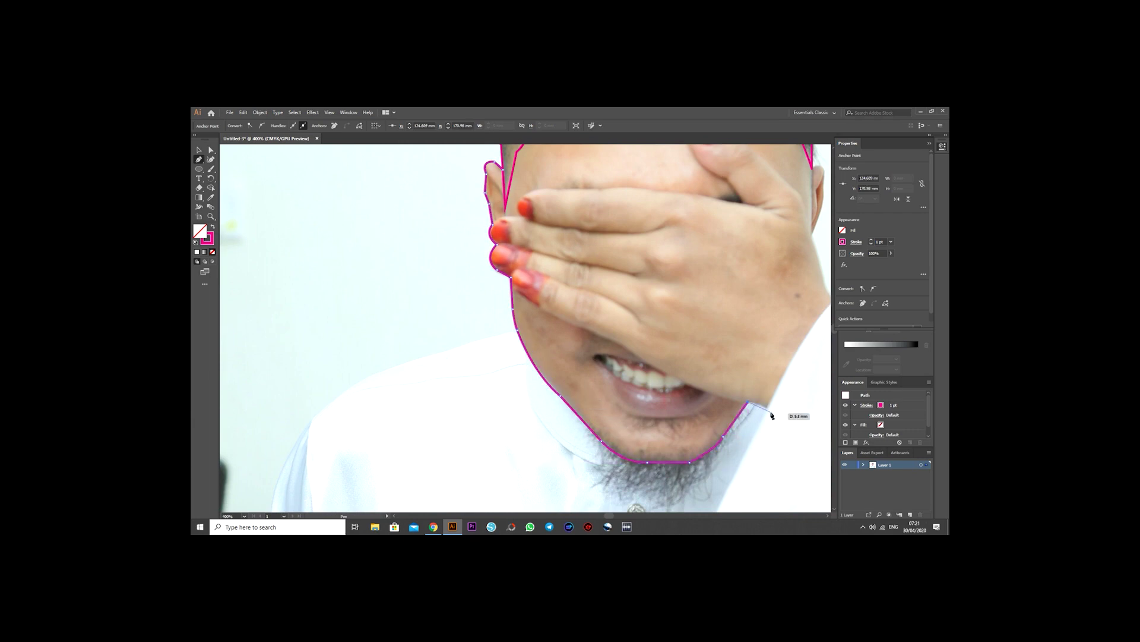
scroll(772, 408, up, 5)
drag(812, 319, 822, 302)
scroll(821, 301, up, 3)
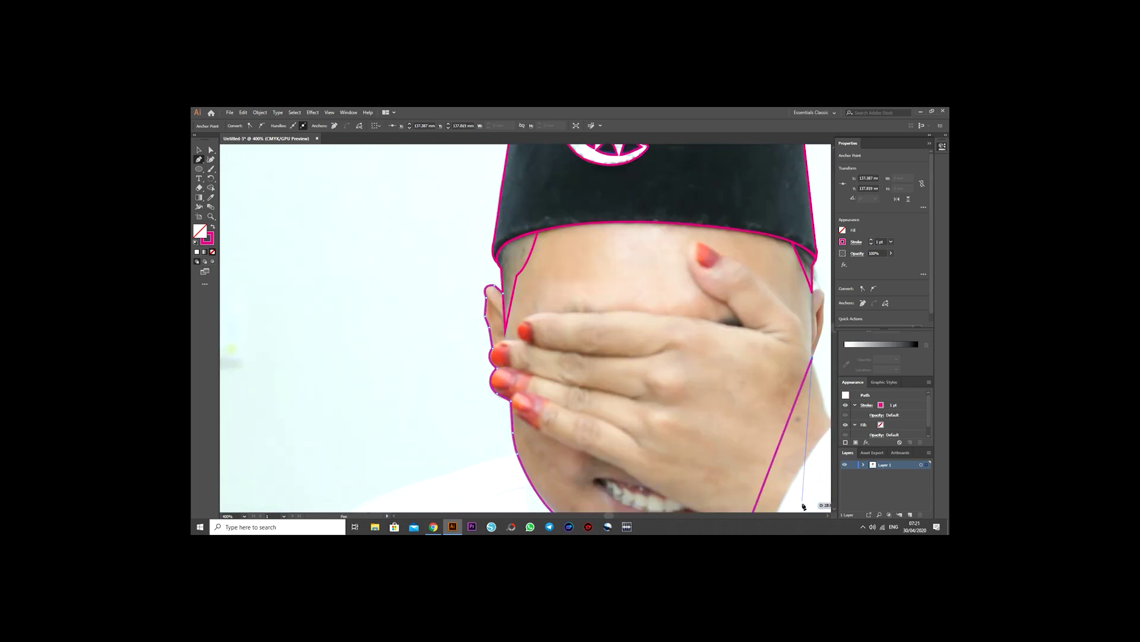
scroll(713, 325, right, 4)
- Outline from the ear up along the cap brim to its corner and down the cheek
drag(694, 292, 685, 299)
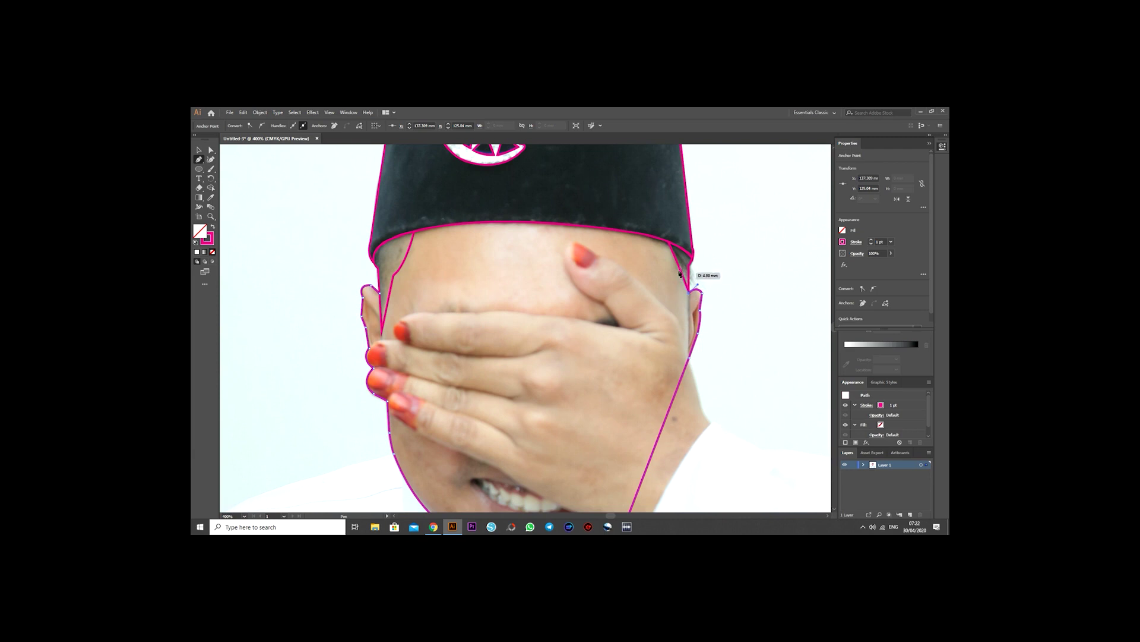
drag(689, 290, 689, 274)
click(667, 241)
drag(414, 230, 298, 257)
click(374, 257)
click(376, 265)
click(382, 305)
- Continue the outline down the face edge, past the chin and mouth, around the fingertip
scroll(659, 316, down, 2)
click(712, 378)
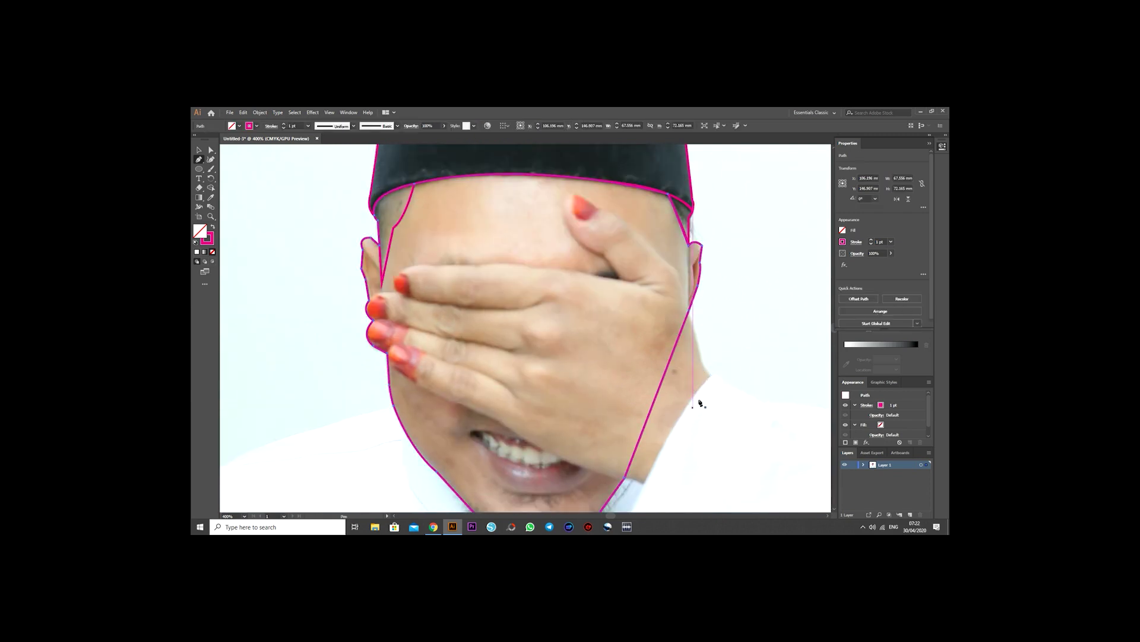
scroll(719, 369, down, 4)
click(645, 378)
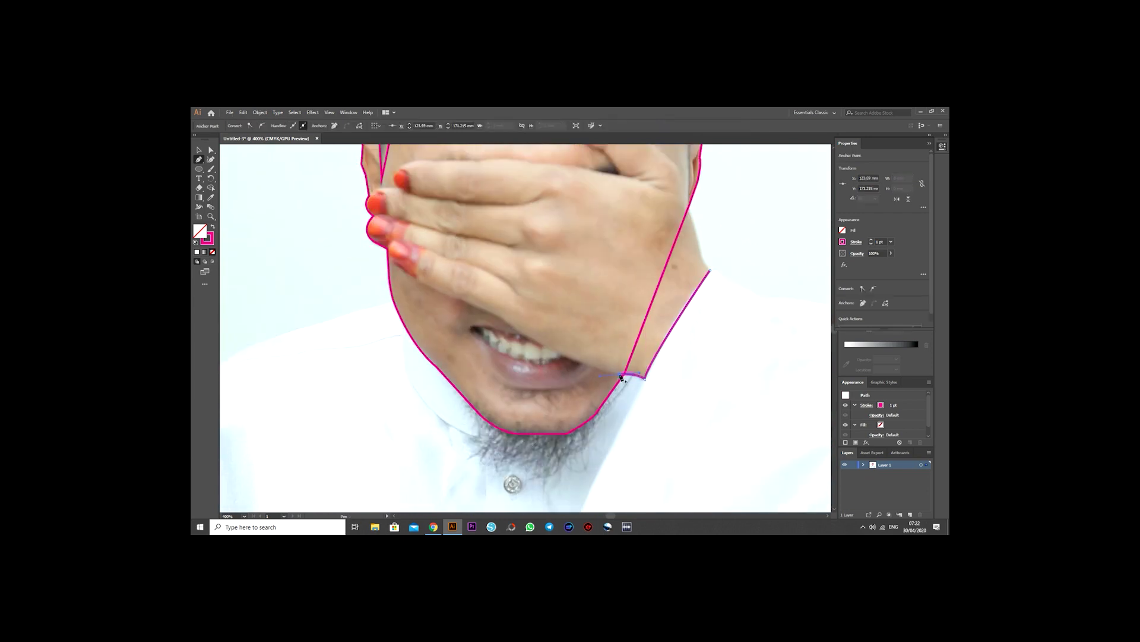
click(619, 377)
scroll(499, 342, up, 1)
click(503, 351)
click(414, 307)
scroll(414, 307, up, 2)
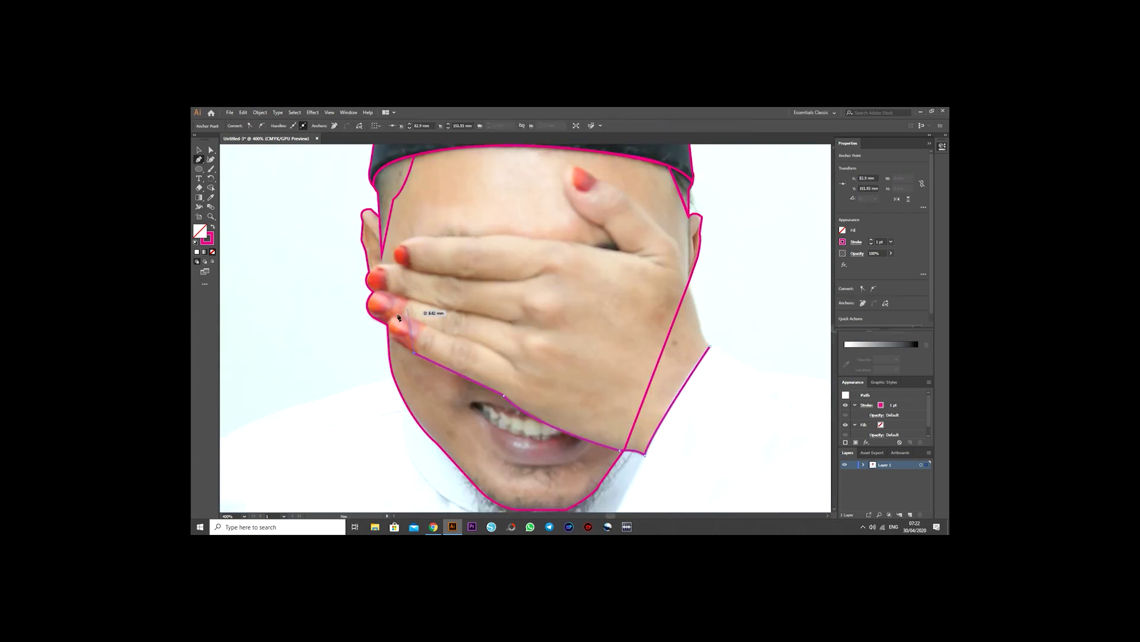
click(388, 307)
click(367, 300)
click(369, 291)
- Place anchors along the finger's top edge and the thumb edge
click(438, 236)
click(479, 236)
click(535, 239)
click(619, 249)
scroll(606, 231, up, 1)
click(566, 228)
- Close the covering hand's outline down by the neck and begin tracing the top fingernail
scroll(570, 237, up, 2)
scroll(654, 309, down, 1)
drag(638, 290, 649, 303)
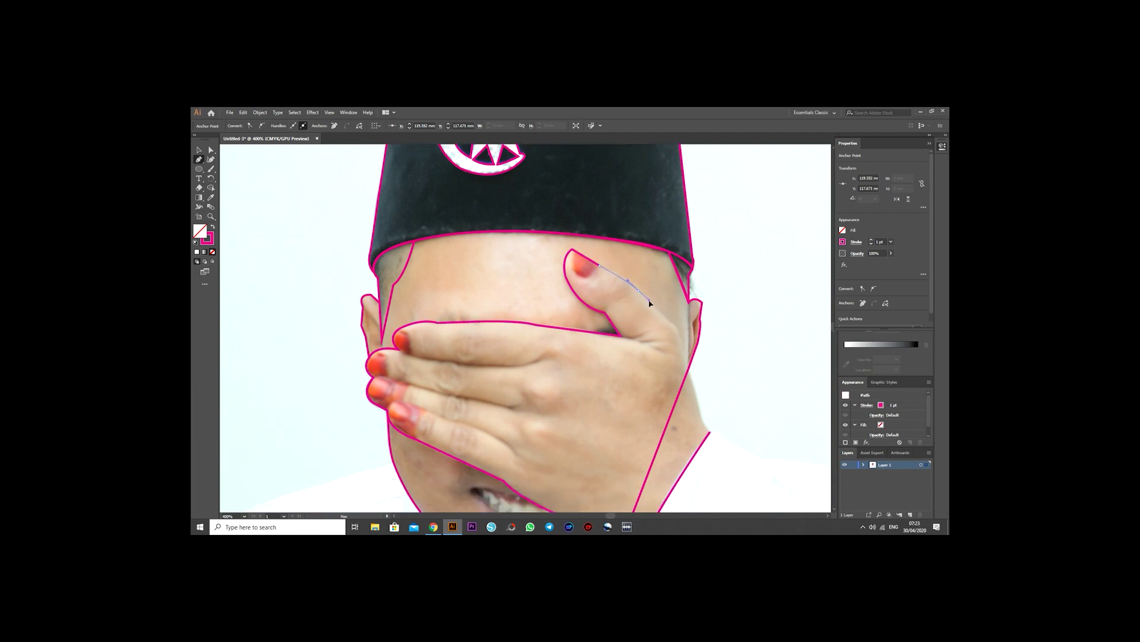
click(670, 323)
click(688, 367)
scroll(707, 383, down, 1)
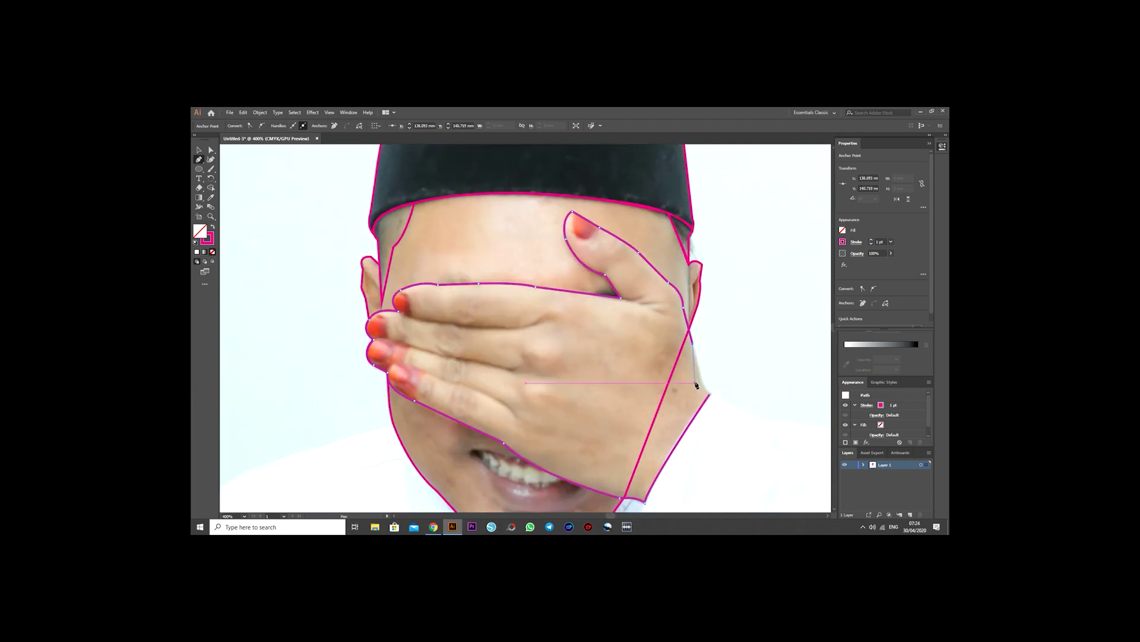
click(711, 395)
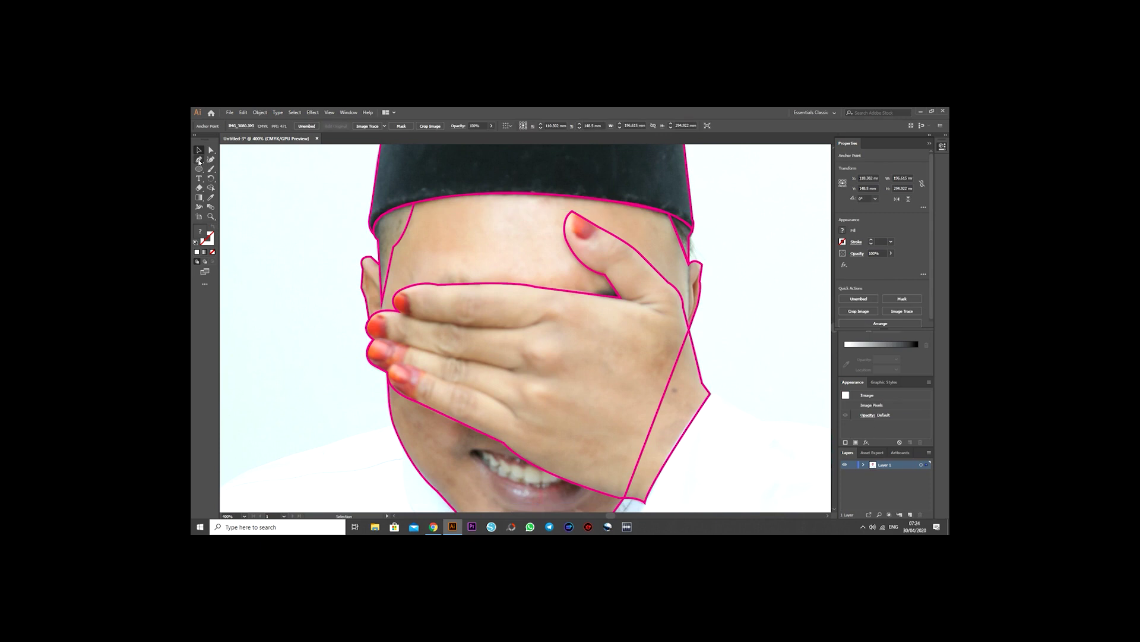
drag(401, 292, 412, 319)
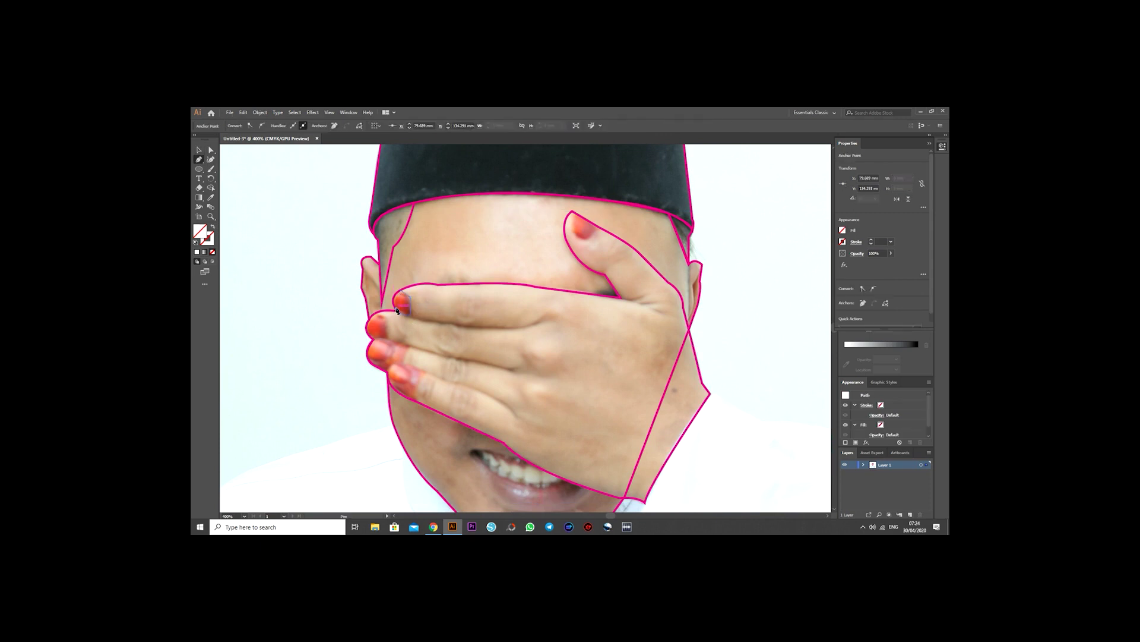
click(199, 150)
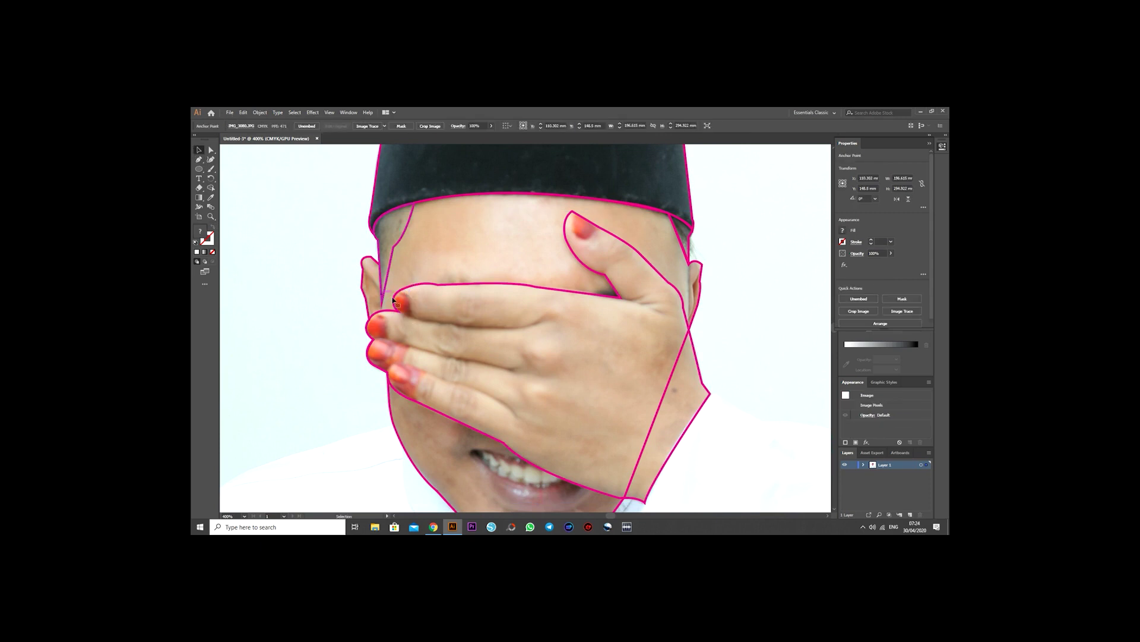
mouse_move(376, 319)
mouse_down()
mouse_move(388, 341)
mouse_move(373, 341)
mouse_up()
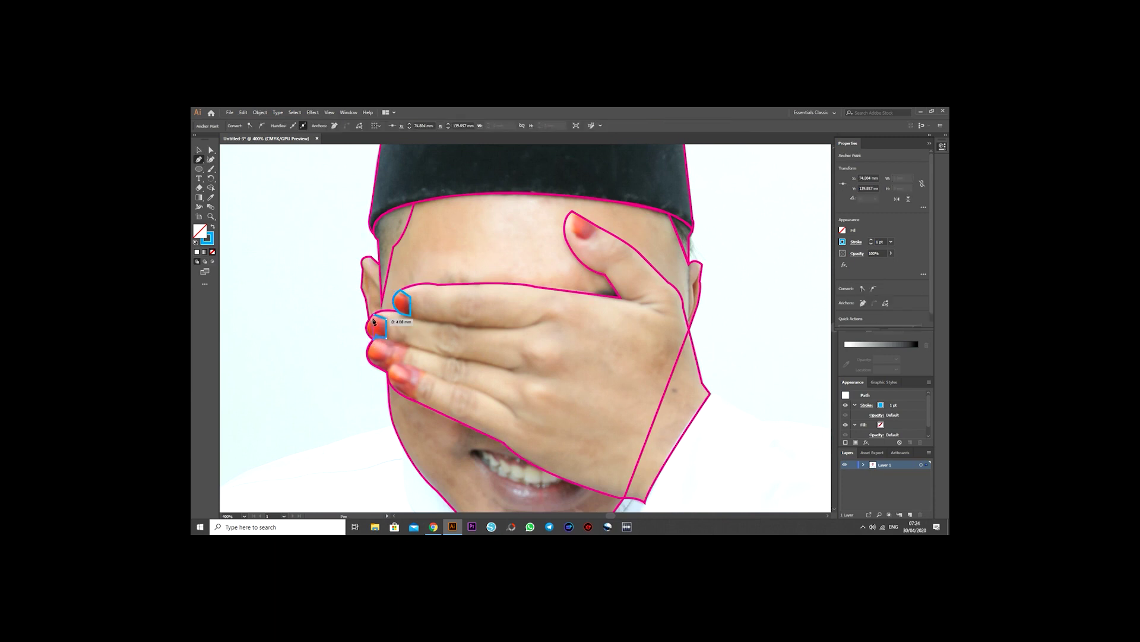
- Outline the second, third and fourth fingernails
scroll(395, 310, down, 1)
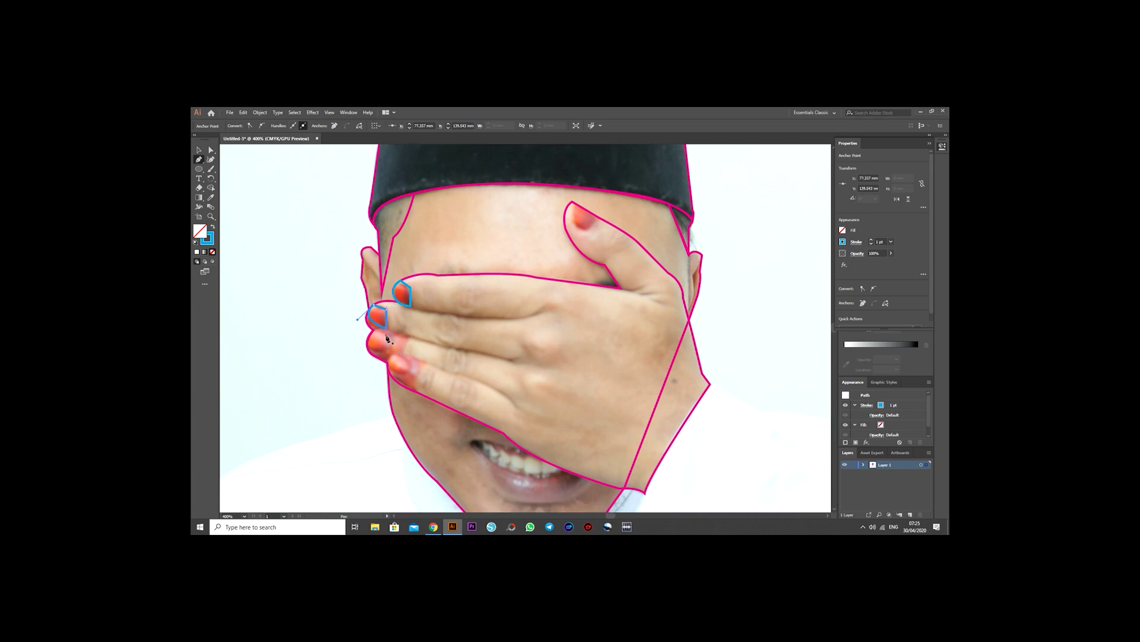
click(387, 340)
click(384, 352)
click(383, 336)
scroll(398, 354, down, 1)
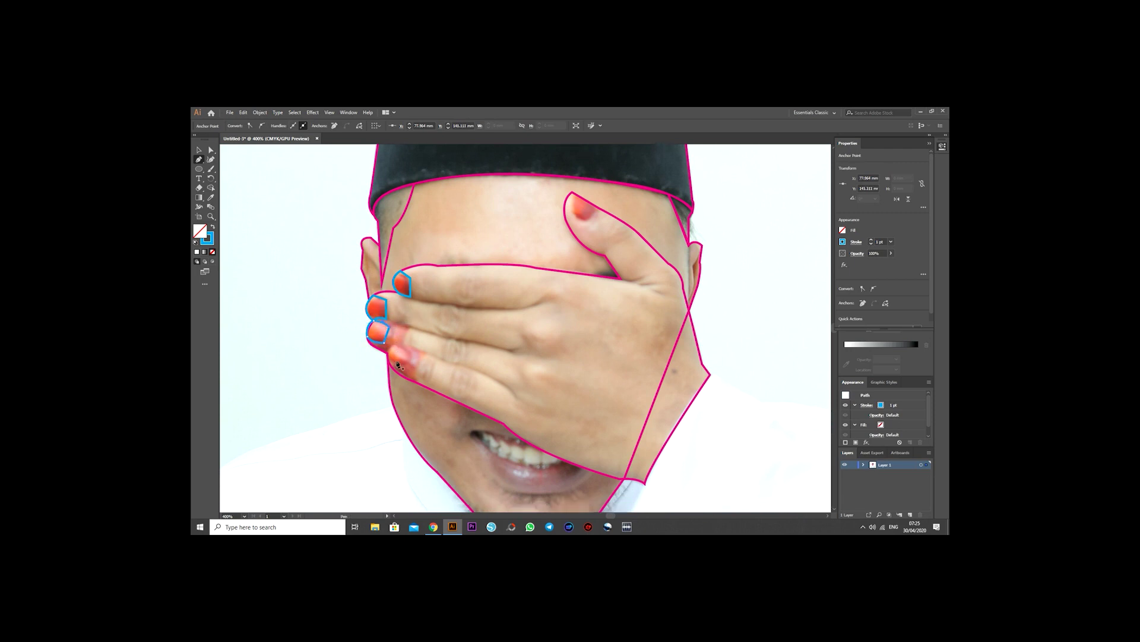
drag(401, 360, 408, 365)
scroll(398, 344, up, 3)
click(404, 375)
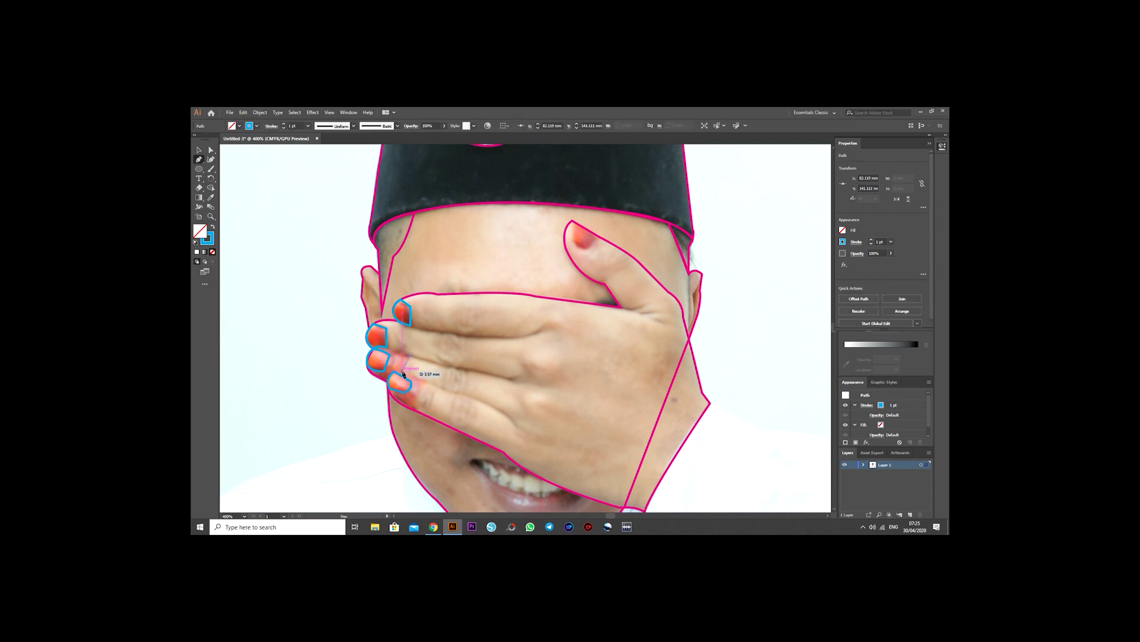
drag(408, 365, 408, 366)
scroll(406, 369, up, 1)
- Draw a curved line along the lowest finger to its nail and end the path
click(515, 435)
mouse_move(455, 401)
mouse_down()
mouse_move(467, 390)
mouse_move(490, 405)
mouse_up()
click(410, 396)
key(v)
click(409, 224)
- Draw magenta lines in the gaps between the fingers, curving toward the nails
key(p)
click(512, 387)
click(454, 378)
click(388, 361)
click(199, 159)
click(539, 340)
mouse_move(431, 343)
mouse_down()
mouse_move(440, 350)
mouse_move(398, 332)
mouse_up()
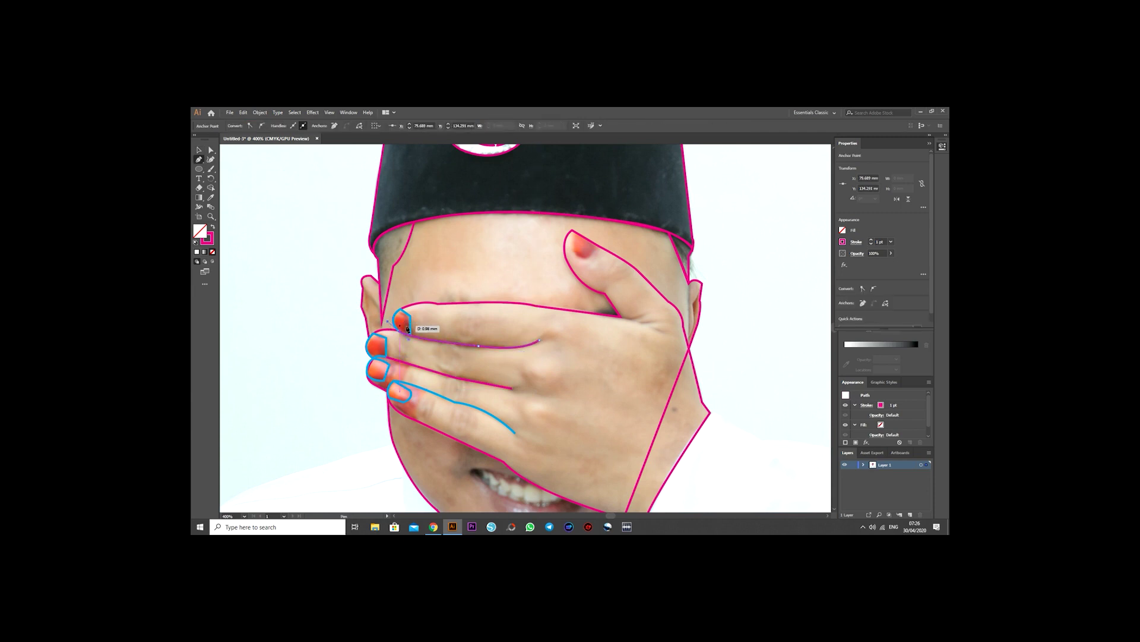
- Draw short pink crease paths across the knuckles and on one finger
click(199, 159)
drag(450, 418, 447, 428)
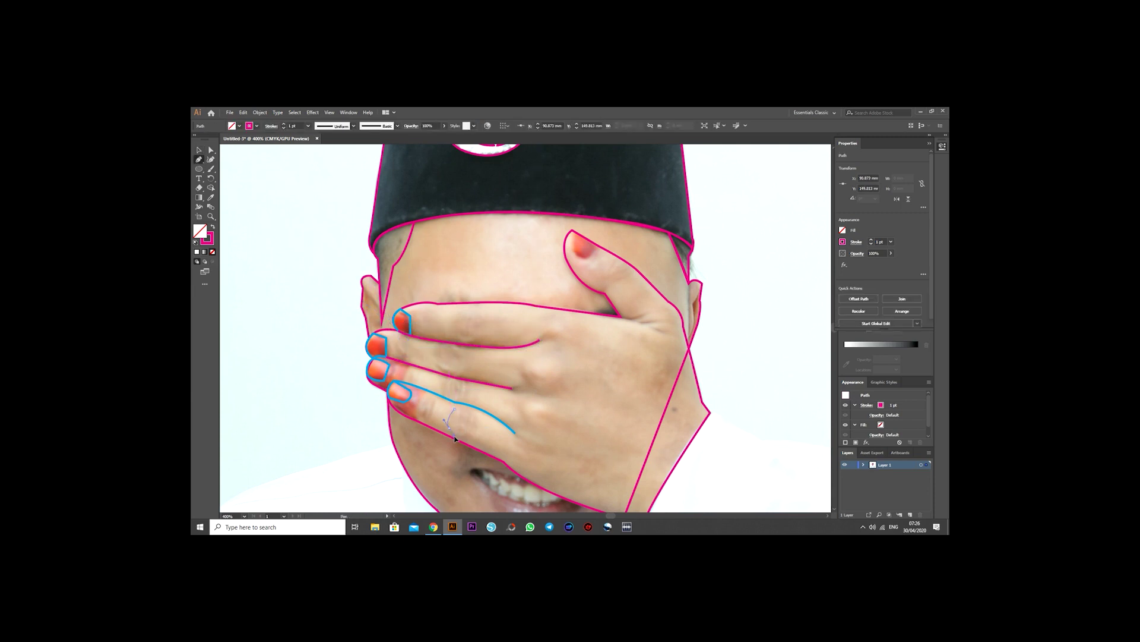
click(201, 161)
click(474, 418)
key(v)
key(v)
click(378, 294)
ctrl+click(462, 358)
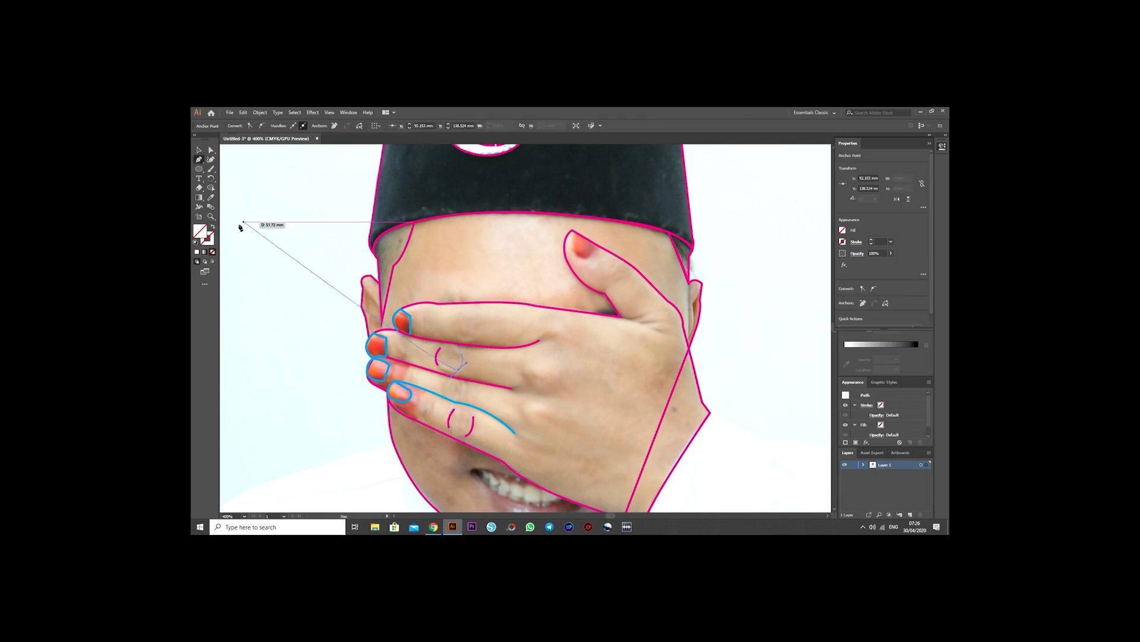
key(v)
click(460, 360)
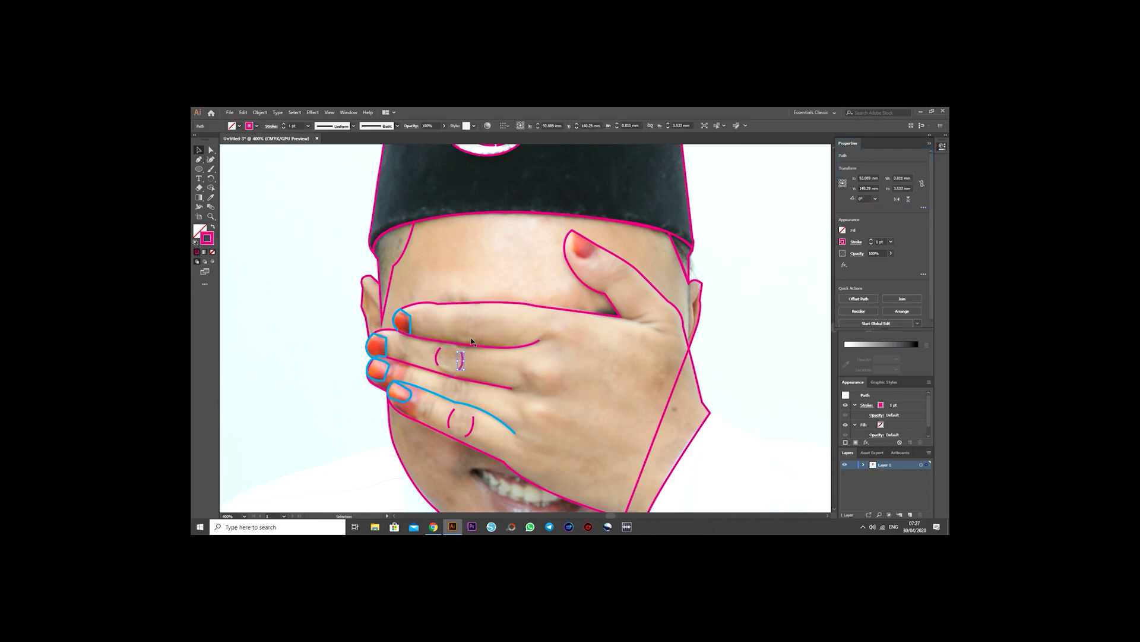
- Add a curved arc by the upper fingertip and another knuckle crease arc
scroll(472, 341, up, 1)
mouse_move(622, 327)
mouse_down()
mouse_move(636, 330)
mouse_move(620, 326)
mouse_up()
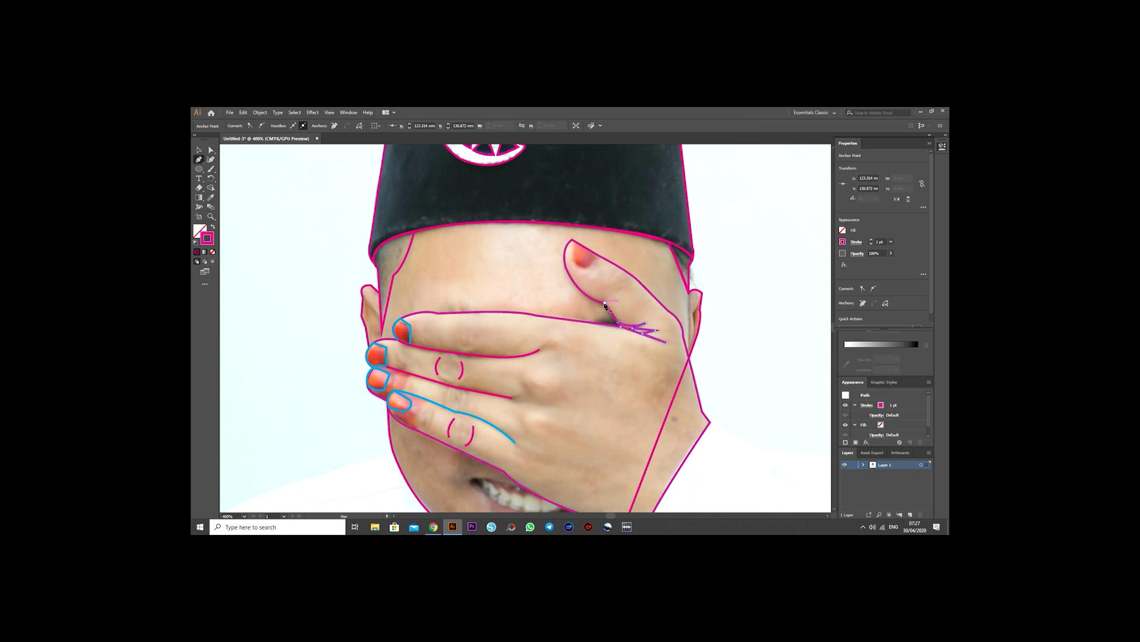
scroll(606, 303, down, 4)
click(198, 150)
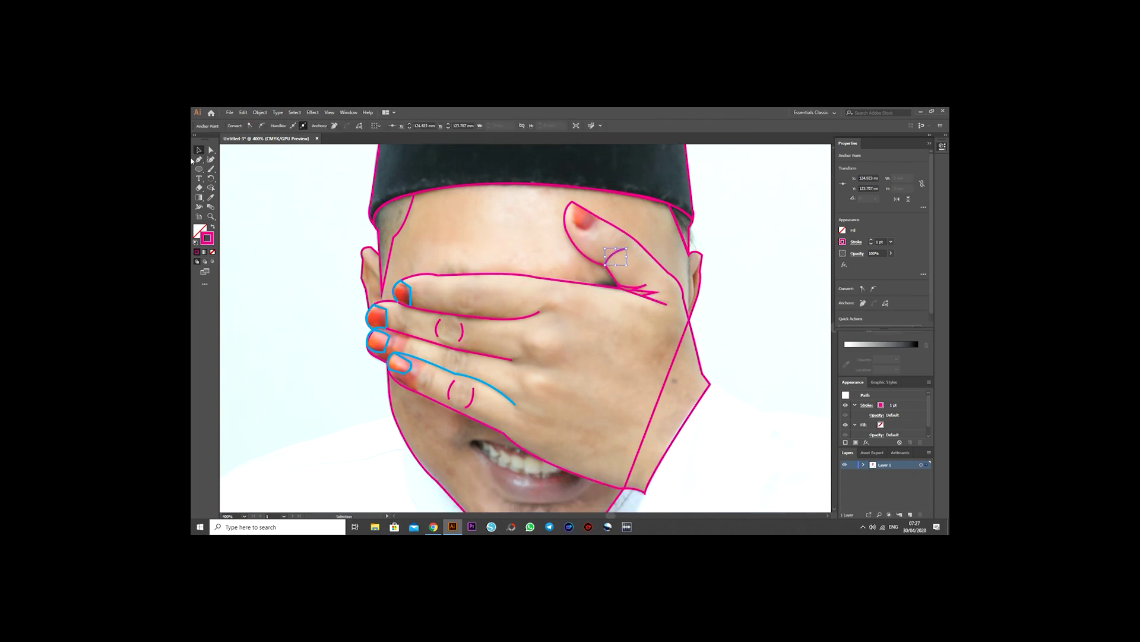
click(460, 285)
drag(462, 304, 471, 311)
click(198, 151)
click(444, 368)
drag(446, 347, 452, 336)
key(v)
- Draw curved creases running down the finger and across the back of the hand
click(468, 353)
drag(458, 376, 444, 381)
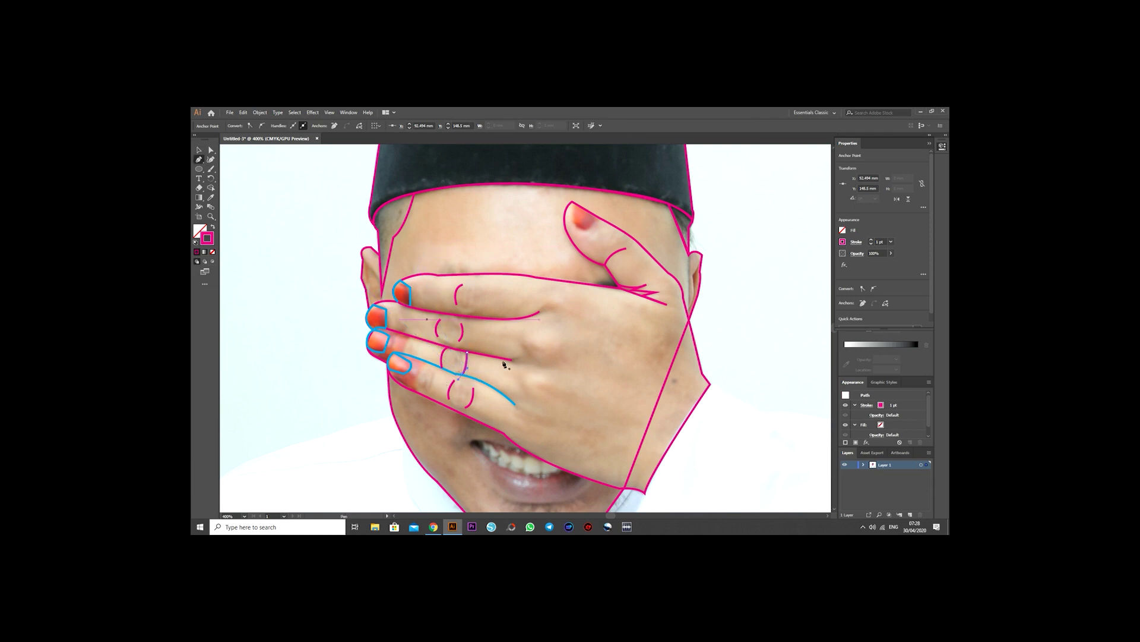
click(521, 329)
drag(522, 358, 535, 363)
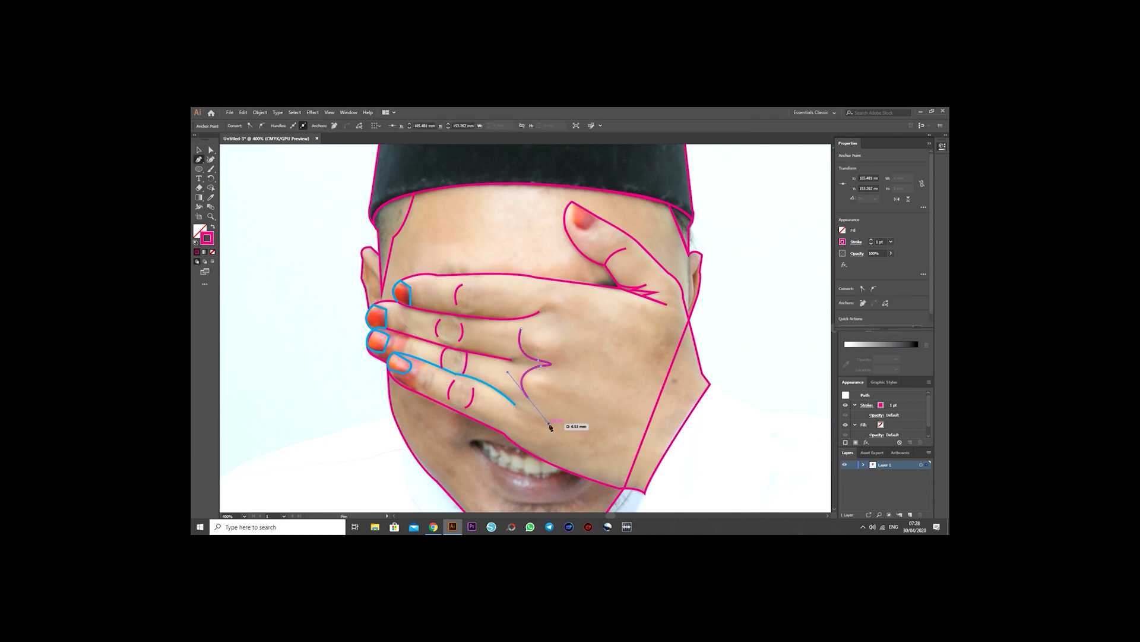
click(199, 149)
- Start a pink-stroked path outlining the mouth, curving it along the lower lip
click(351, 272)
scroll(351, 272, down, 2)
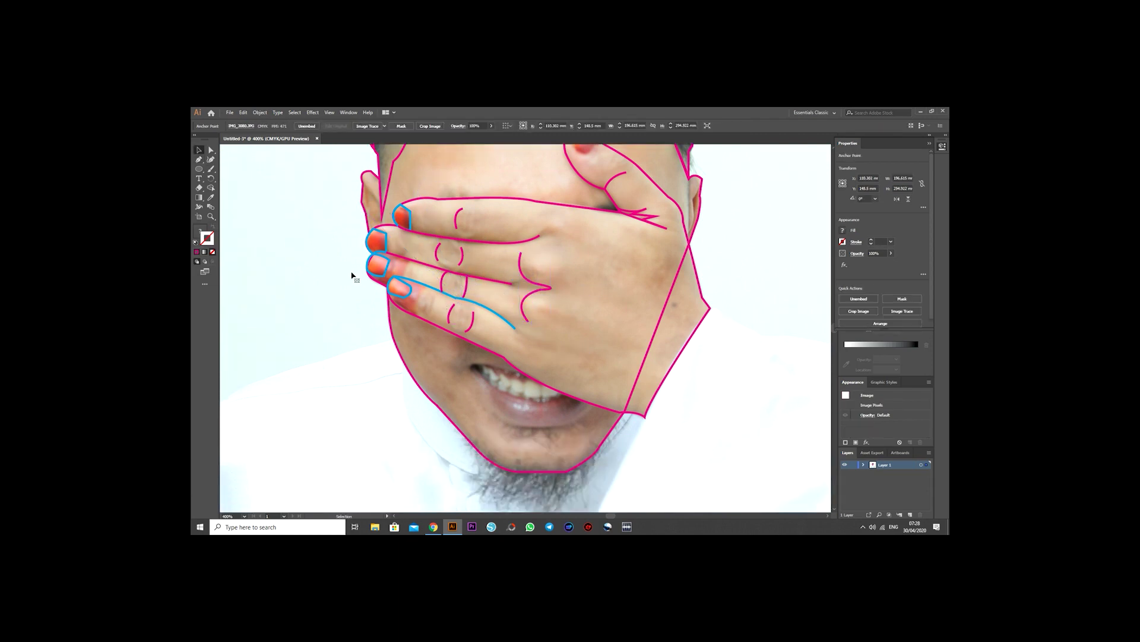
drag(510, 377, 483, 376)
click(521, 381)
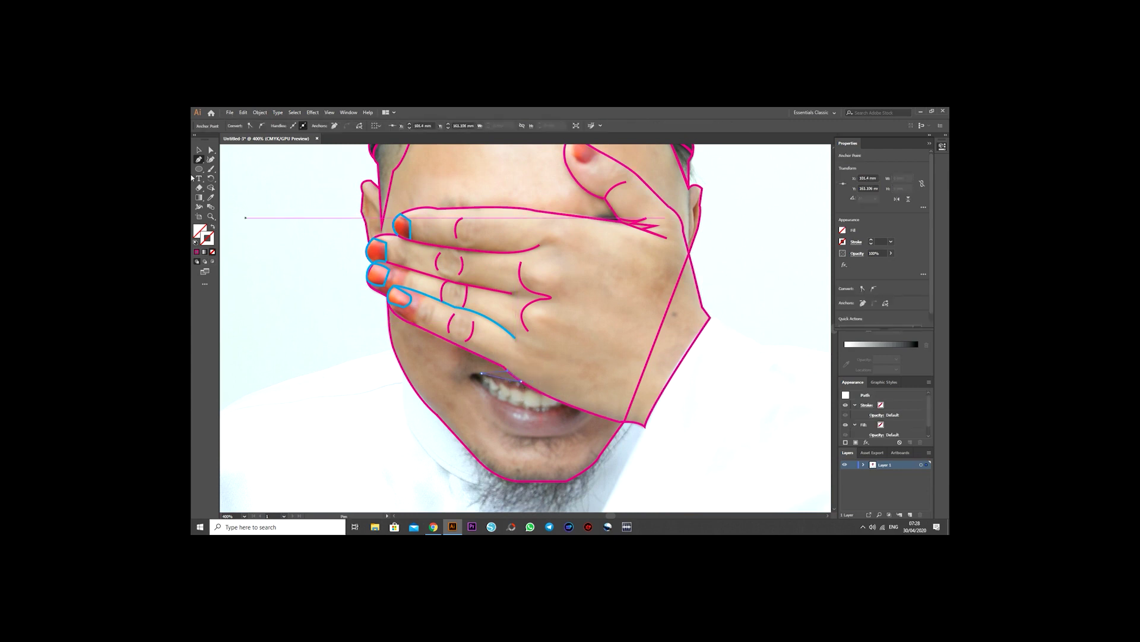
click(249, 126)
click(209, 143)
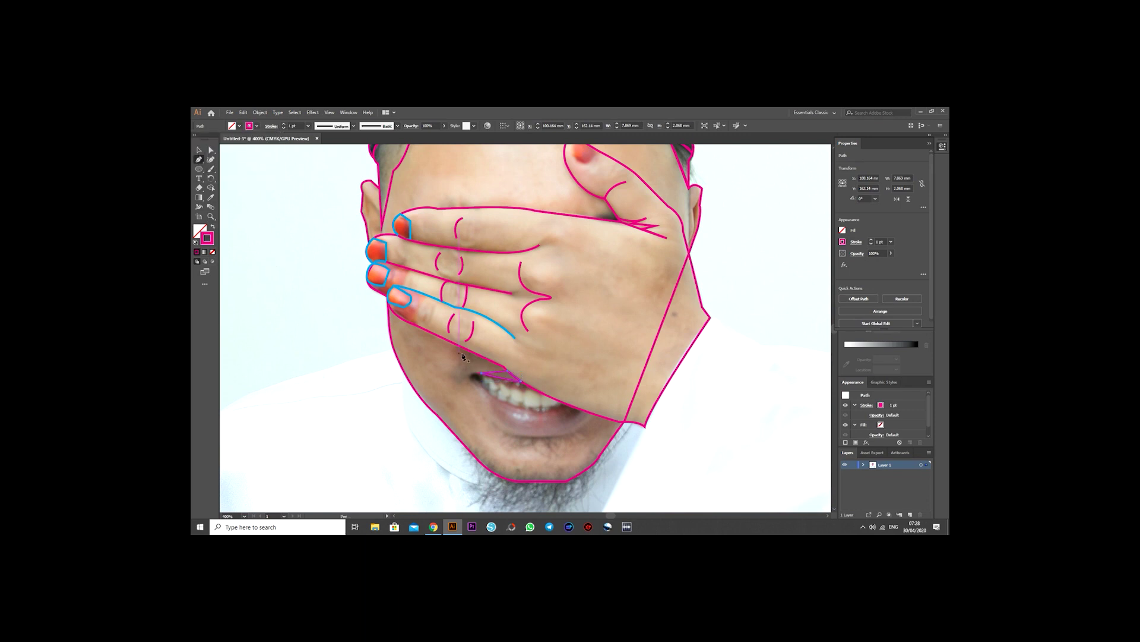
scroll(488, 392, down, 2)
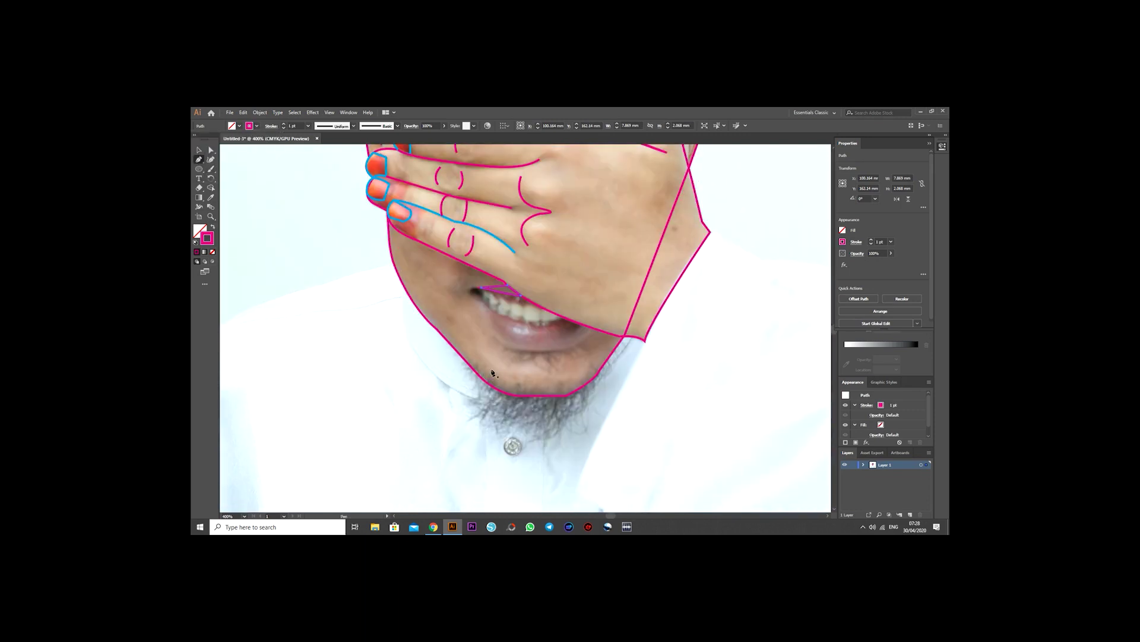
drag(533, 390, 487, 386)
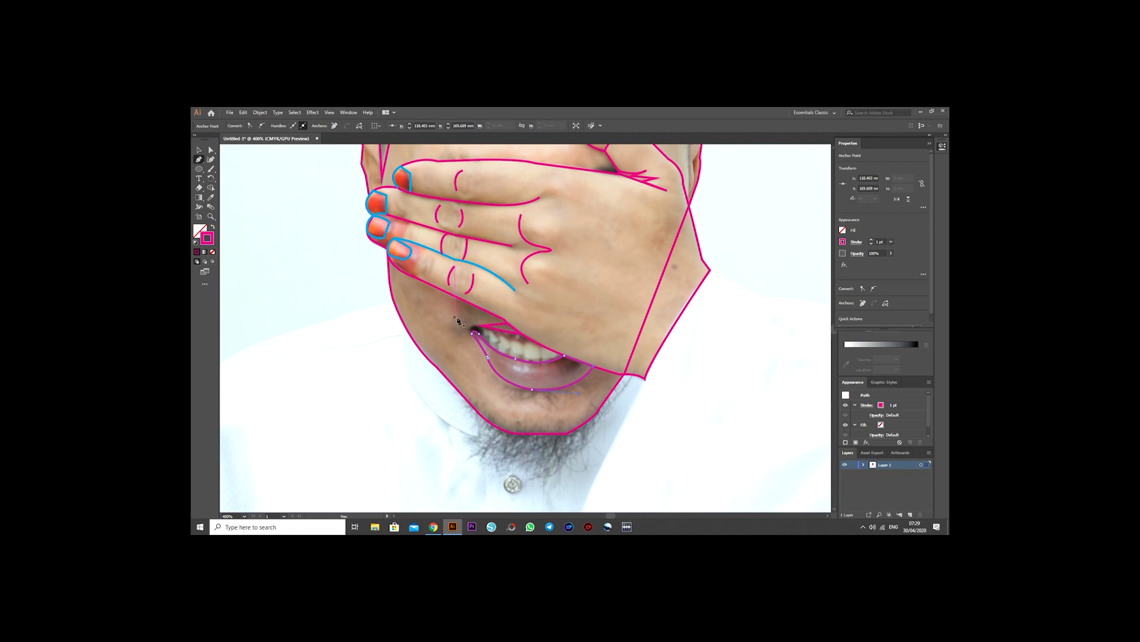
- Close the mouth outline with a curved corner point, then fine-tune that corner
drag(473, 329, 474, 338)
click(199, 150)
scroll(219, 194, down, 1)
drag(485, 322, 498, 330)
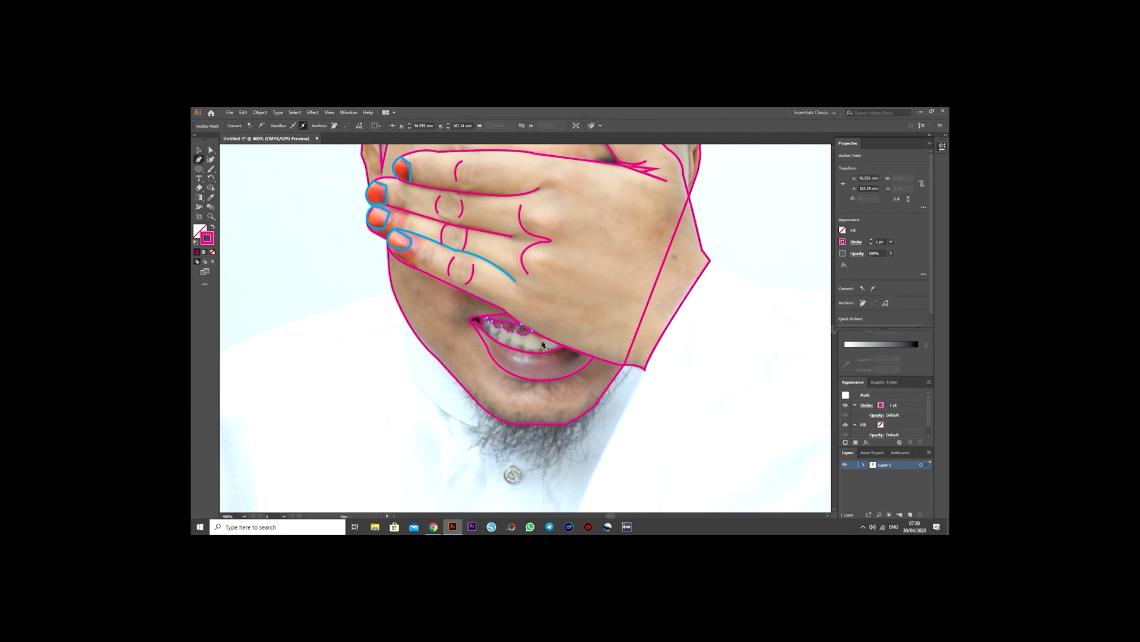
- Paint thick pink scribbles across the lower lip and the beard on the chin
scroll(426, 347, down, 4)
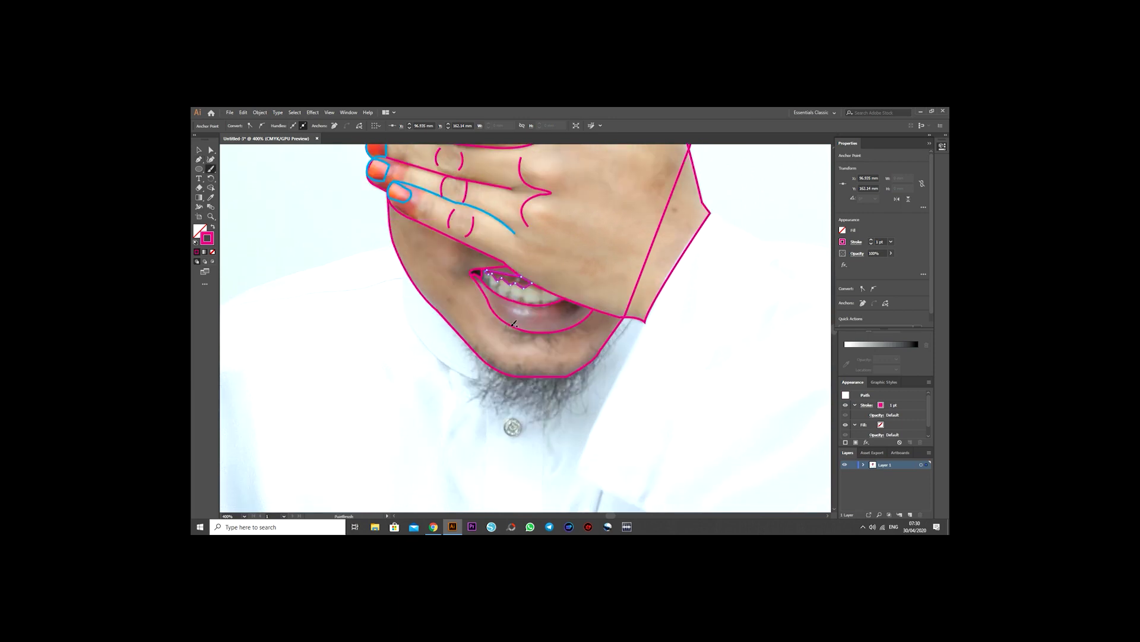
scroll(512, 324, up, 1)
scroll(512, 324, down, 1)
alt+scroll(504, 324, up, 1)
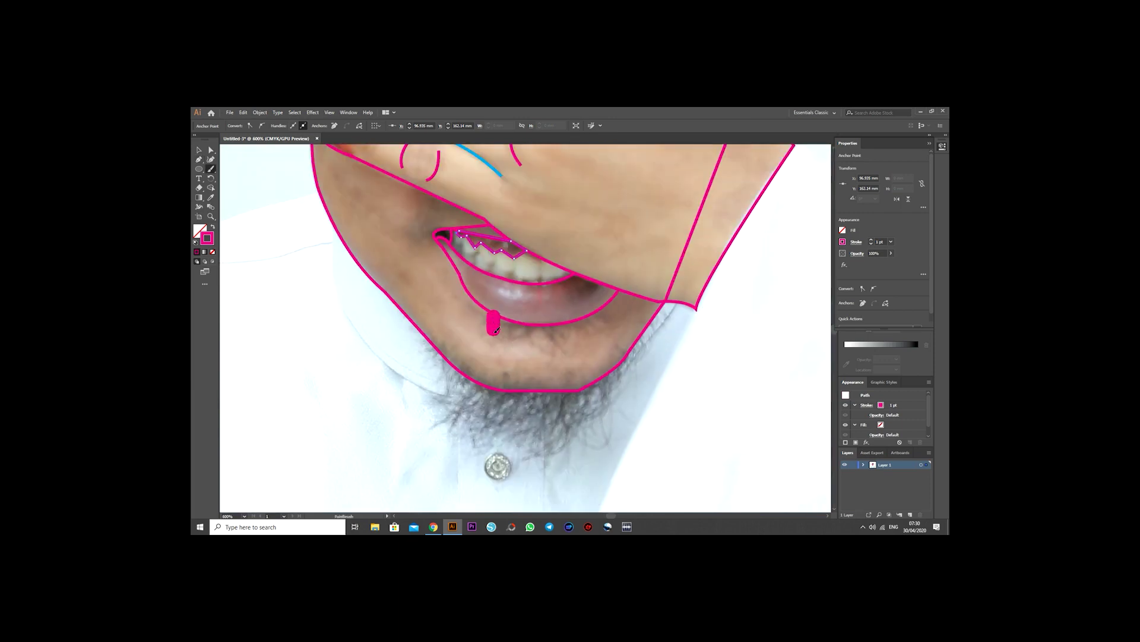
drag(495, 318, 606, 315)
mouse_move(430, 339)
mouse_down()
mouse_move(504, 384)
mouse_move(513, 430)
mouse_move(582, 415)
mouse_move(603, 388)
mouse_up()
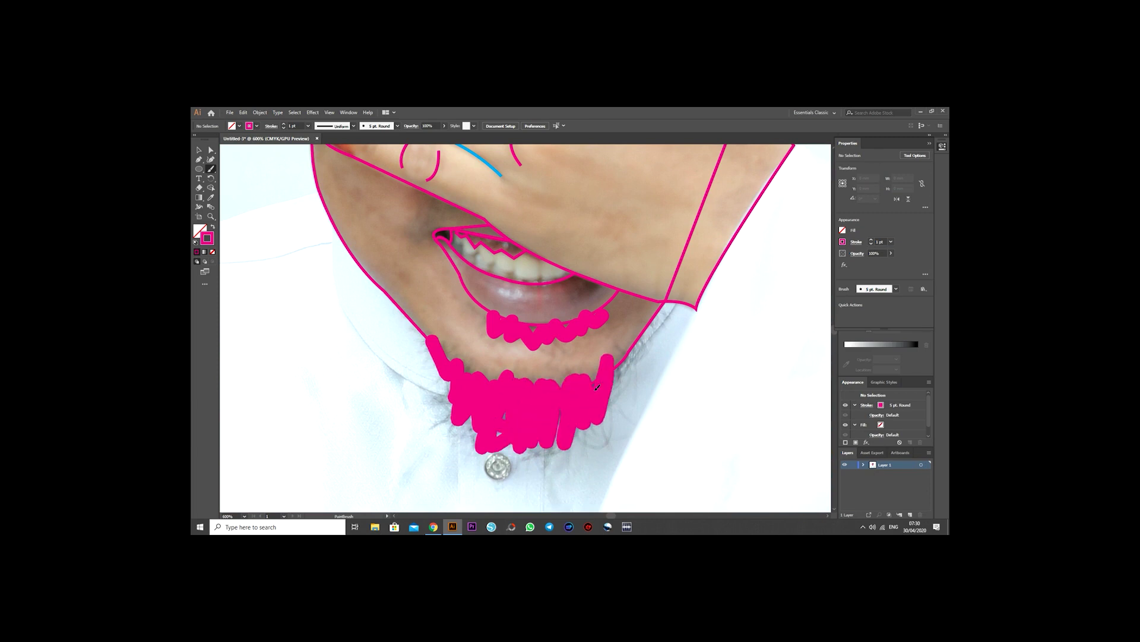
- Switch both the chin scribble and the lower-lip scribble to the 5 pt. Oval brush
click(199, 150)
click(396, 126)
click(350, 160)
click(521, 331)
click(397, 126)
click(365, 143)
scroll(302, 219, up, 1)
scroll(301, 220, up, 5)
scroll(297, 198, down, 2)
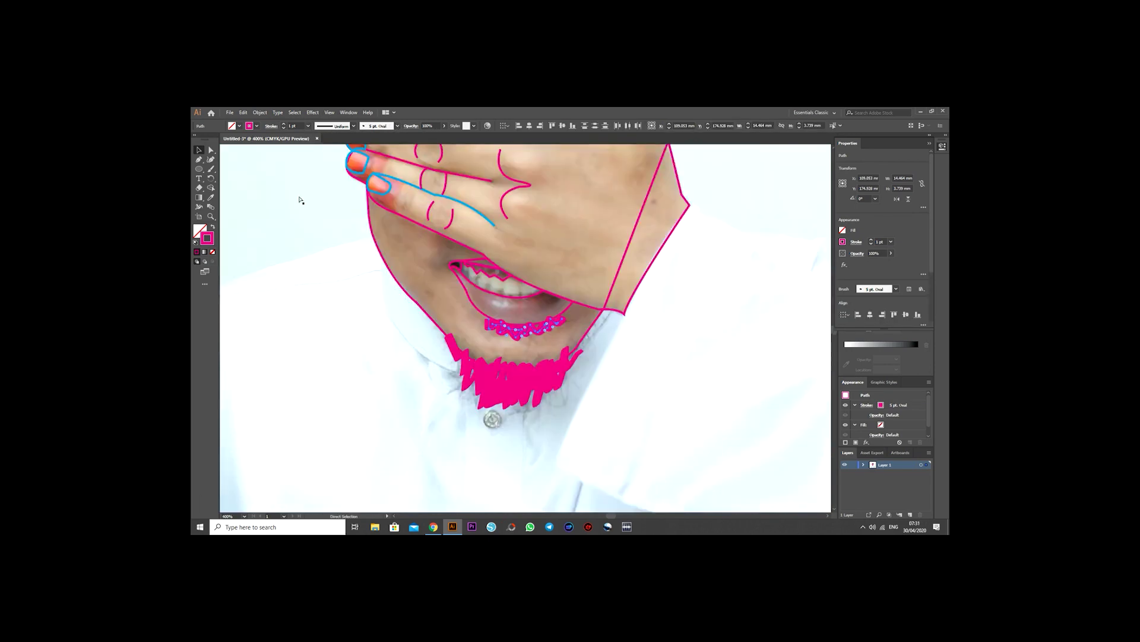
scroll(298, 198, up, 3)
- Fill the star emblem on the cap white and remove its outline stroke
click(487, 175)
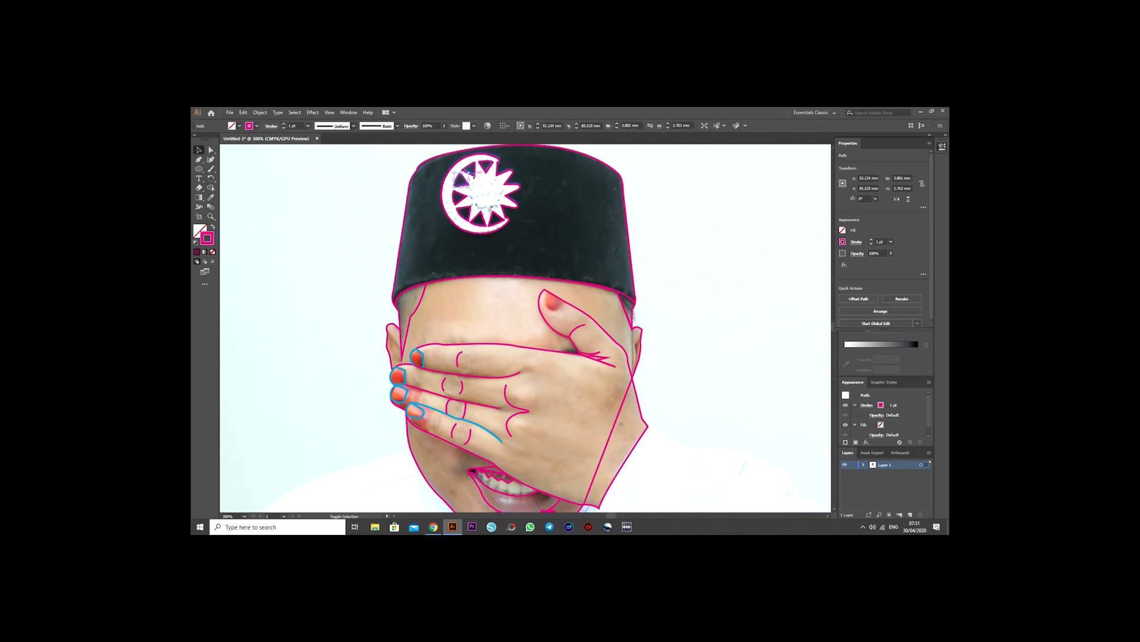
click(239, 125)
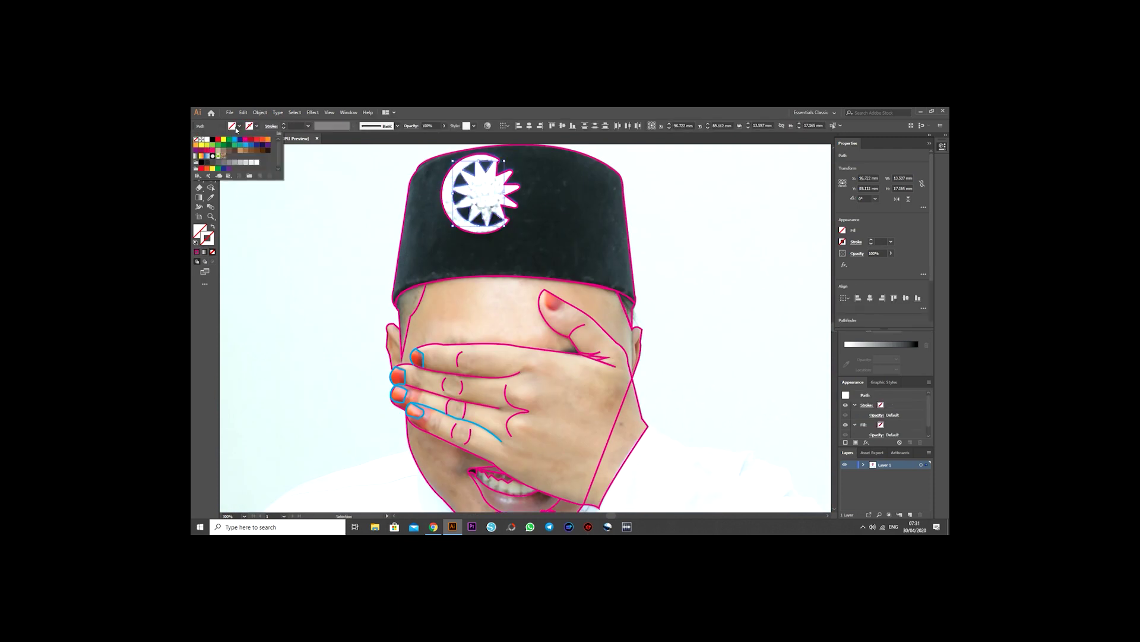
click(481, 228)
click(240, 125)
click(219, 143)
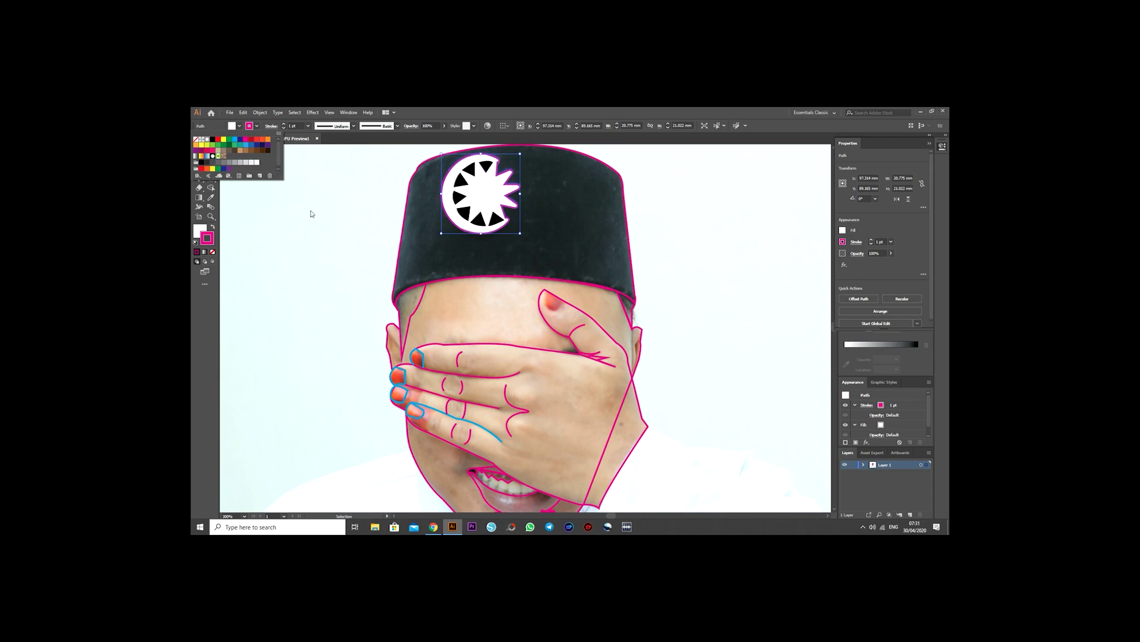
click(257, 125)
click(196, 139)
- Fill the hat black and give the band below it a dark grey fill with no stroke
click(631, 252)
click(240, 125)
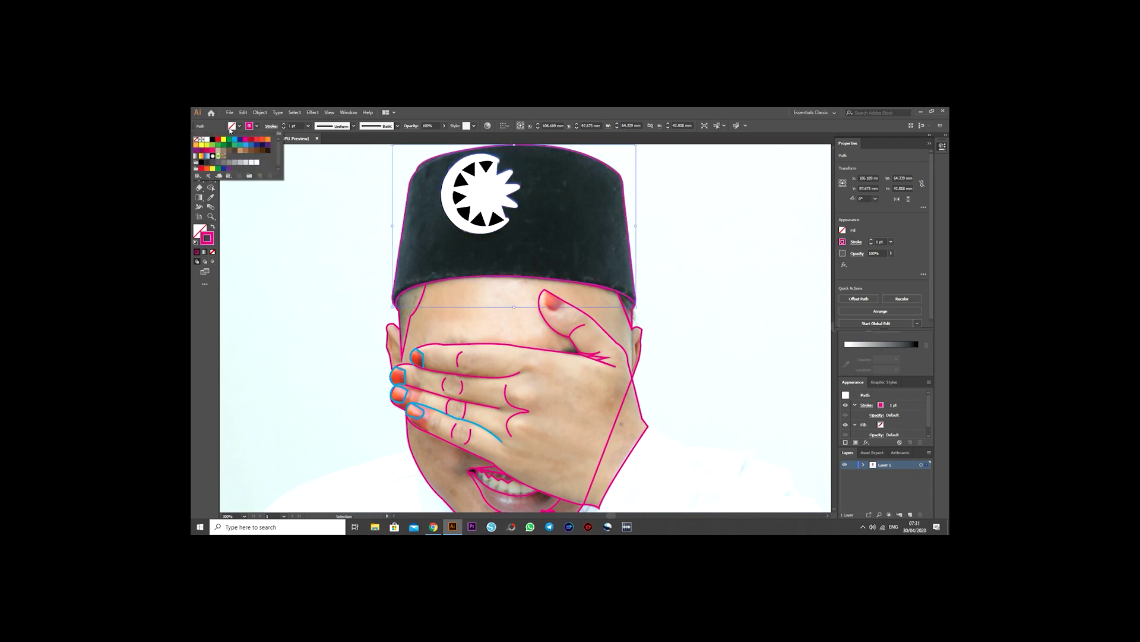
click(212, 139)
click(633, 309)
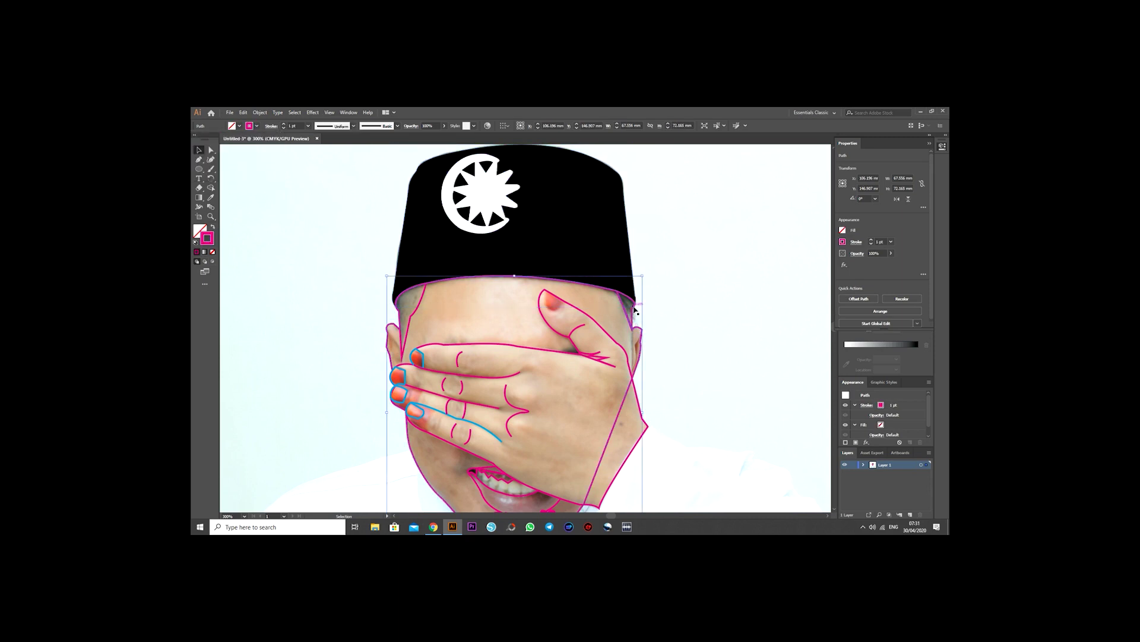
click(255, 126)
click(196, 139)
click(239, 125)
click(206, 162)
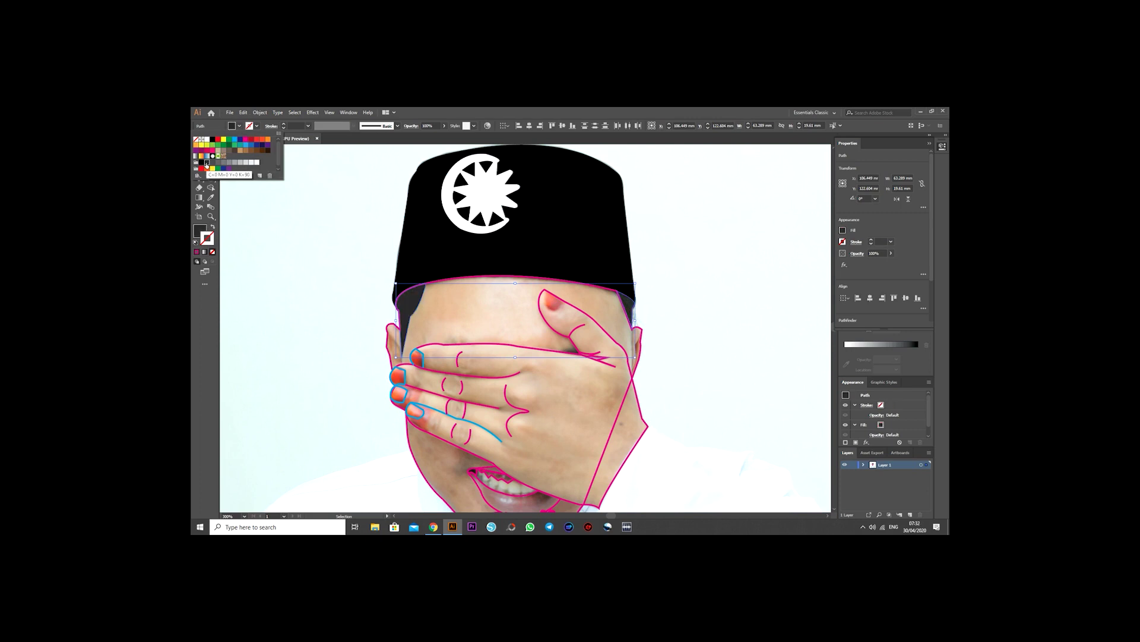
click(330, 212)
- Fill the face shape with a tan colour
click(386, 331)
click(239, 125)
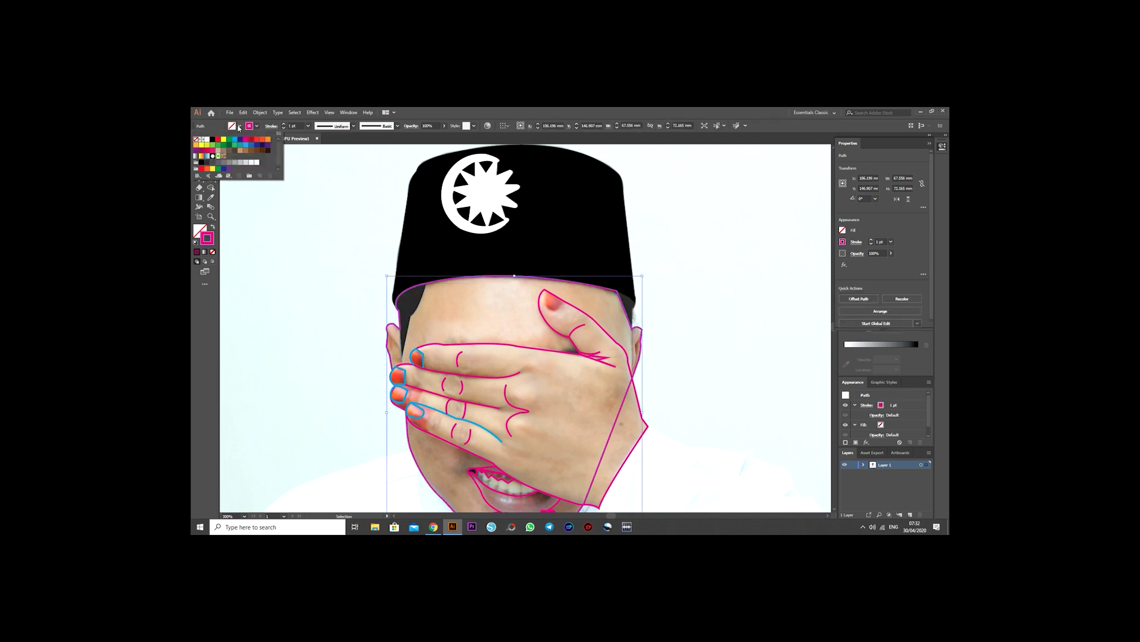
click(240, 150)
click(239, 125)
click(708, 293)
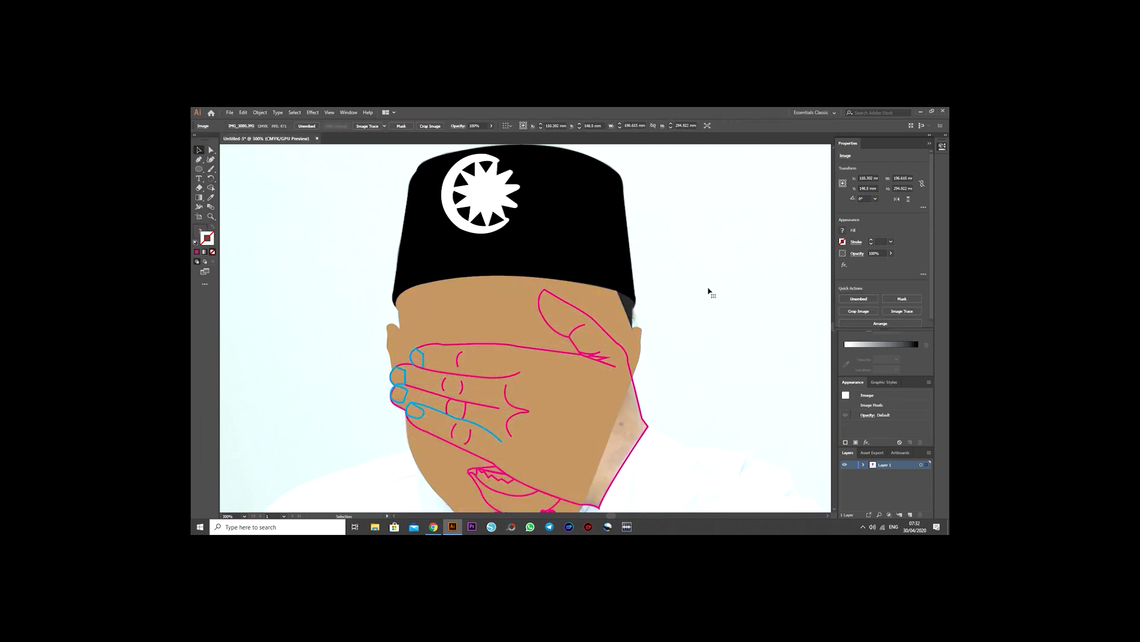
- Give the hand outline a dark black stroke
scroll(390, 333, down, 3)
click(646, 339)
click(239, 126)
click(207, 139)
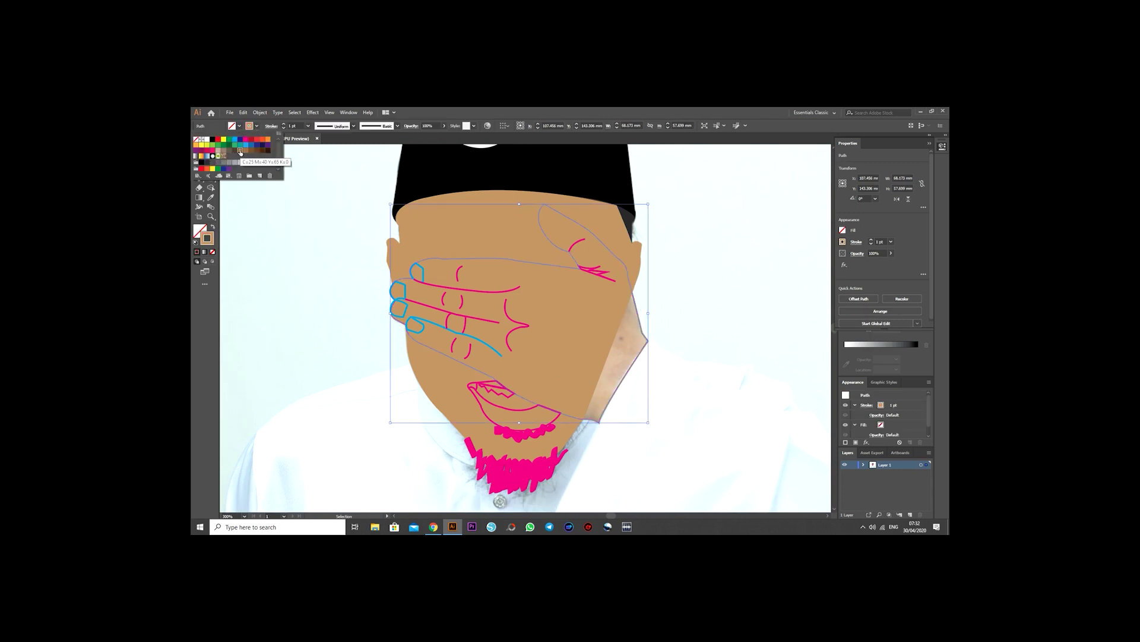
click(212, 140)
click(236, 152)
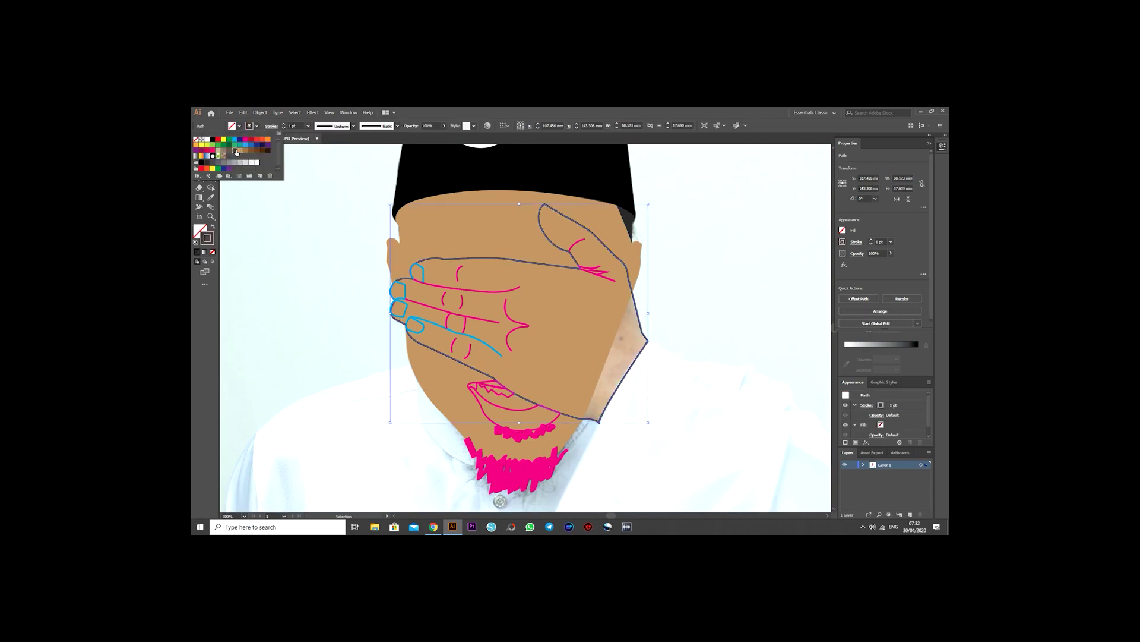
click(316, 239)
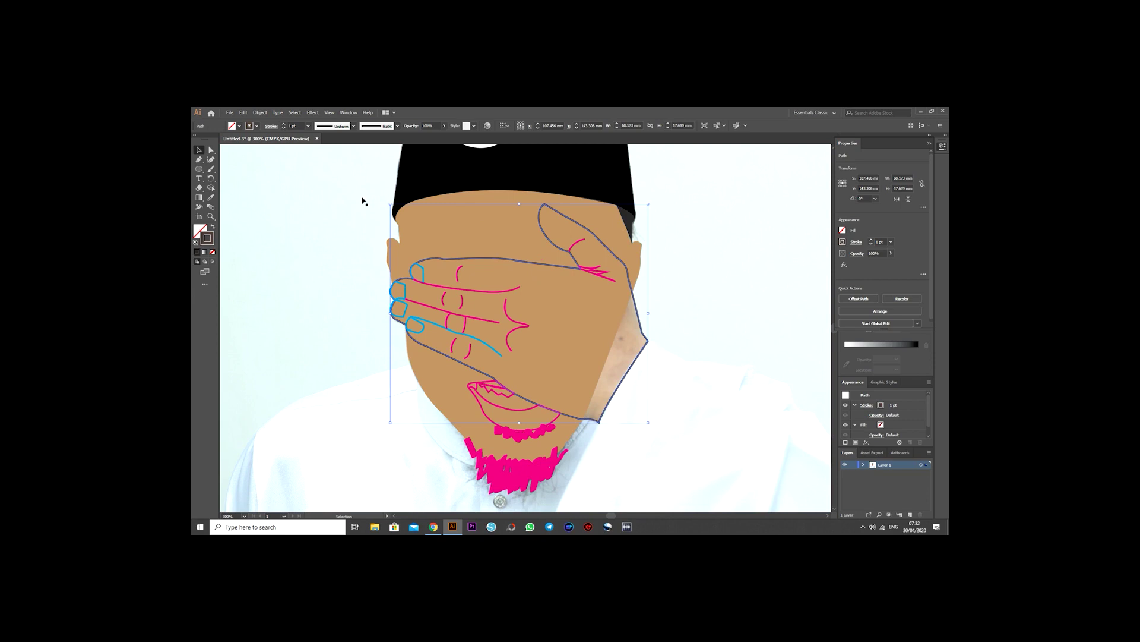
click(257, 126)
click(240, 149)
click(746, 279)
- Fill the face shape with light tan
click(416, 206)
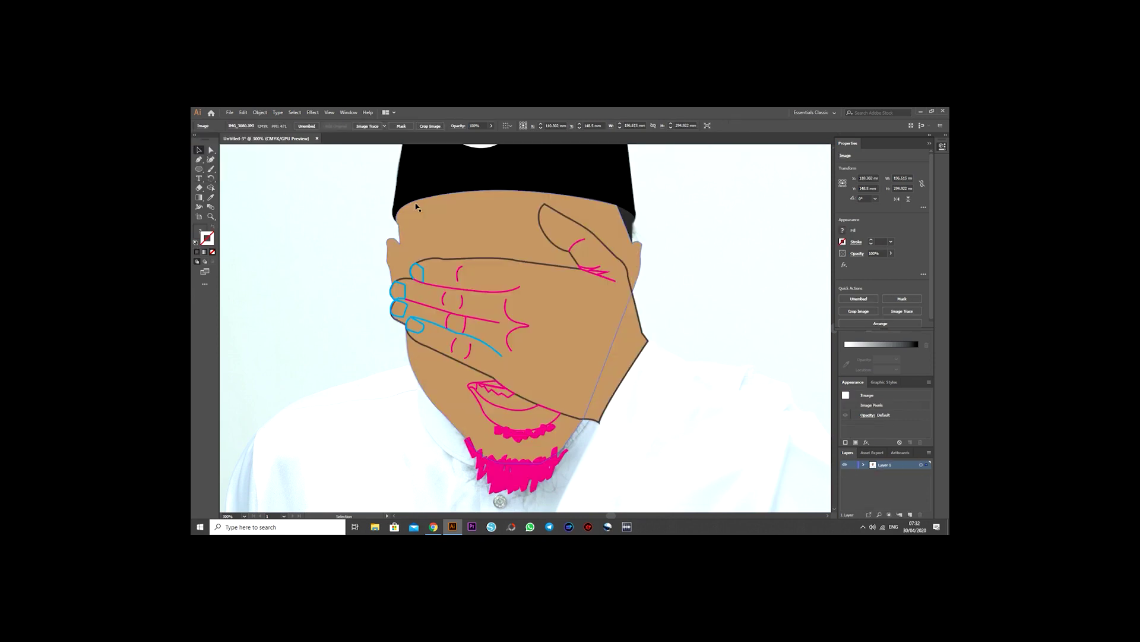
click(433, 204)
right_click(627, 216)
click(320, 242)
scroll(376, 232, up, 2)
scroll(657, 260, up, 3)
scroll(646, 345, down, 3)
scroll(646, 345, down, 2)
click(427, 356)
click(239, 125)
click(218, 151)
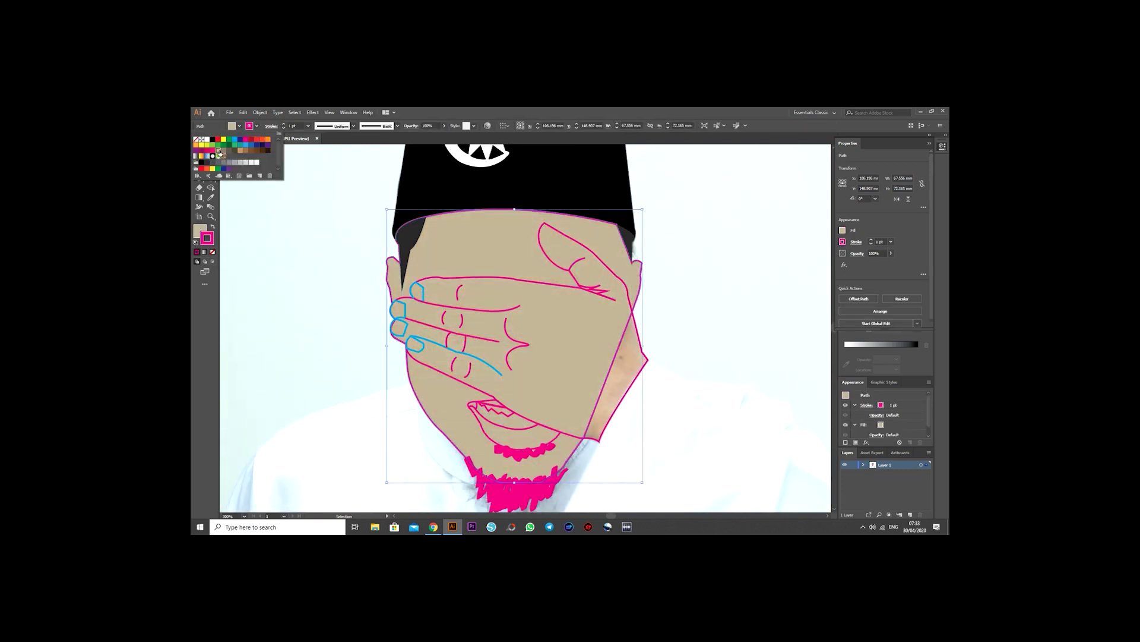
click(695, 283)
- Fill the hand with the same light tan and give it a black outline
click(555, 301)
click(240, 125)
click(218, 151)
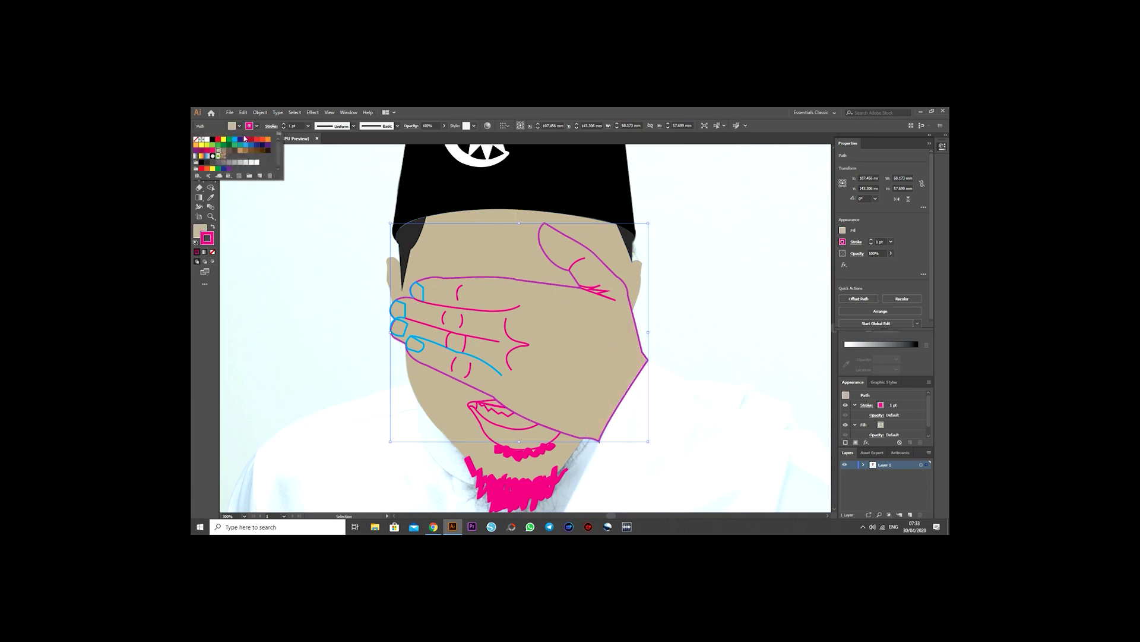
click(214, 141)
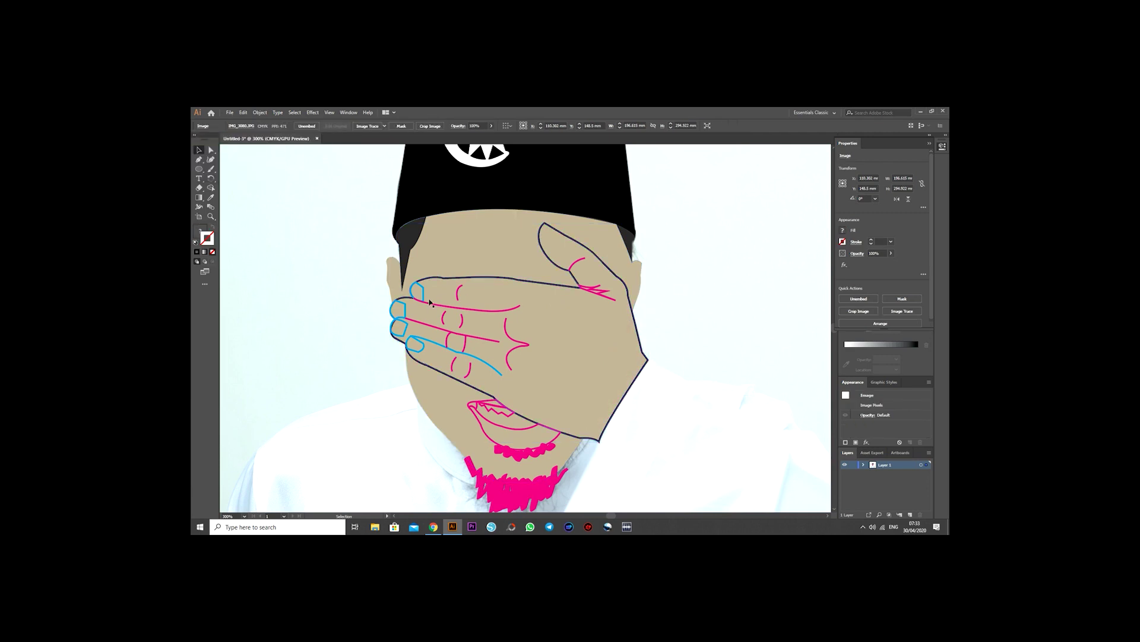
shift+click(409, 331)
click(416, 291)
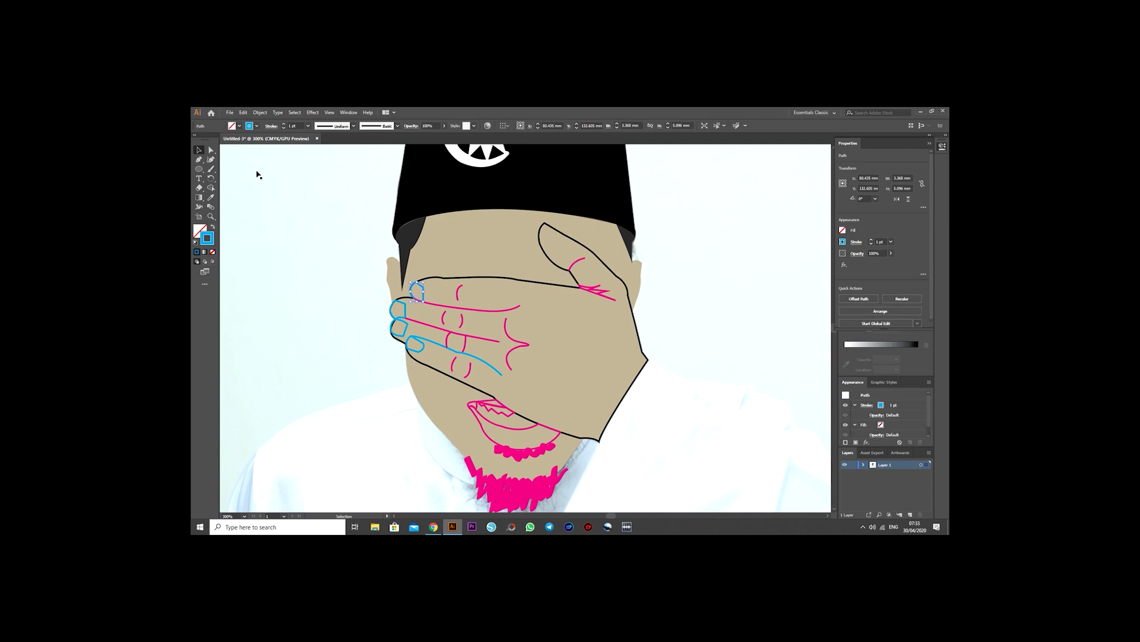
- Make the fingernails white with black outlines
click(239, 125)
click(398, 309)
click(239, 125)
click(213, 156)
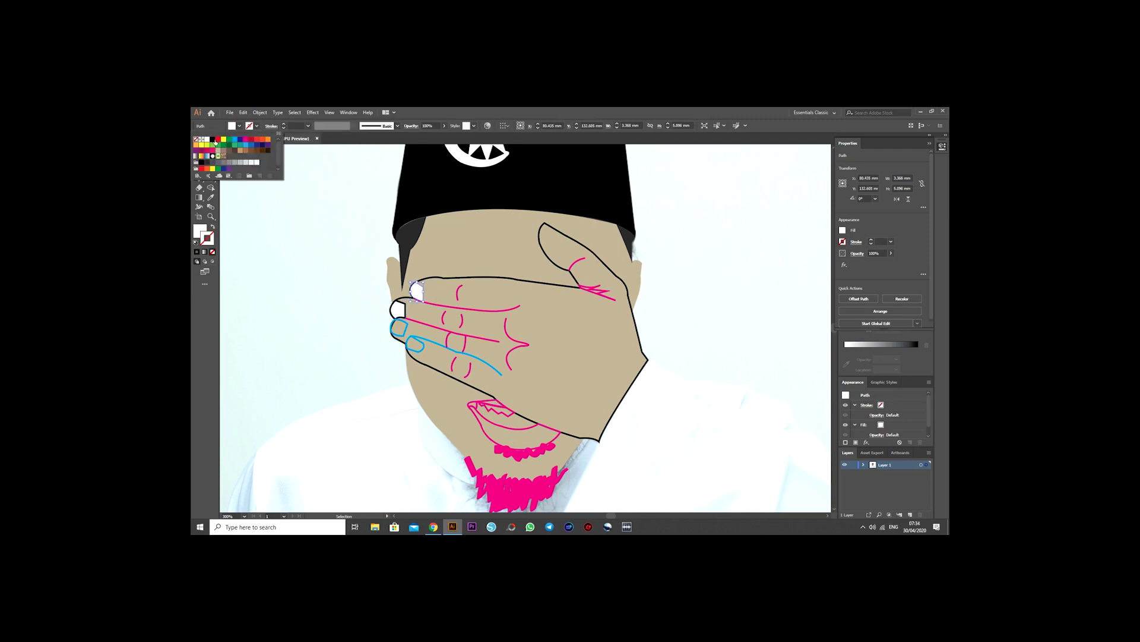
click(399, 326)
click(240, 126)
shift+click(423, 344)
click(240, 126)
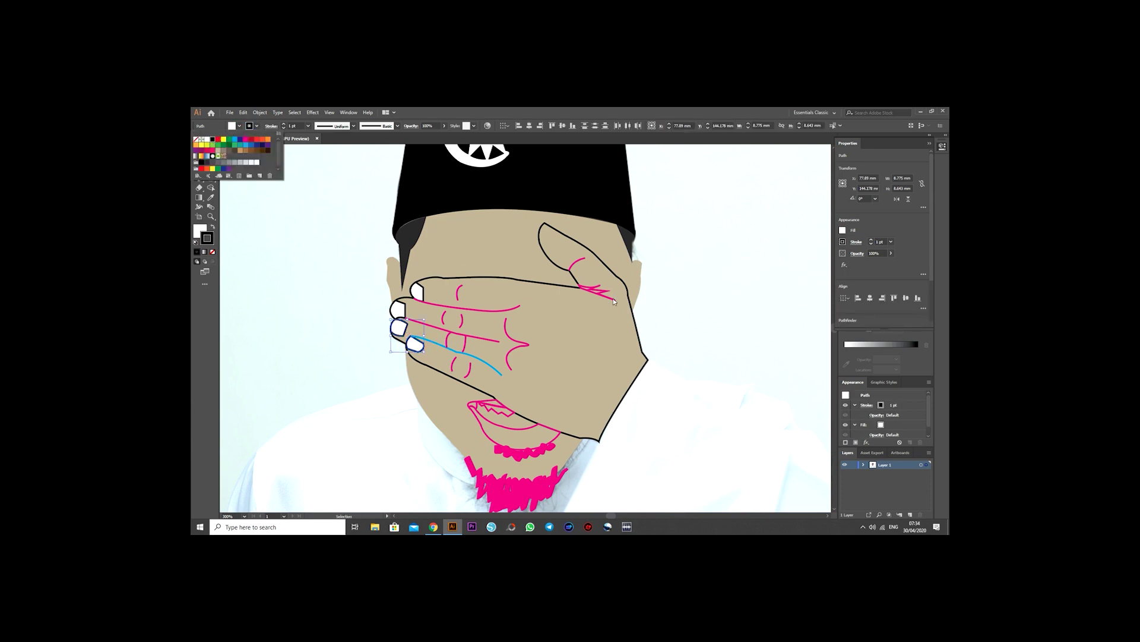
- Fill the thumb mark black with no outline and recolour the finger lines black
click(597, 293)
click(249, 125)
click(197, 139)
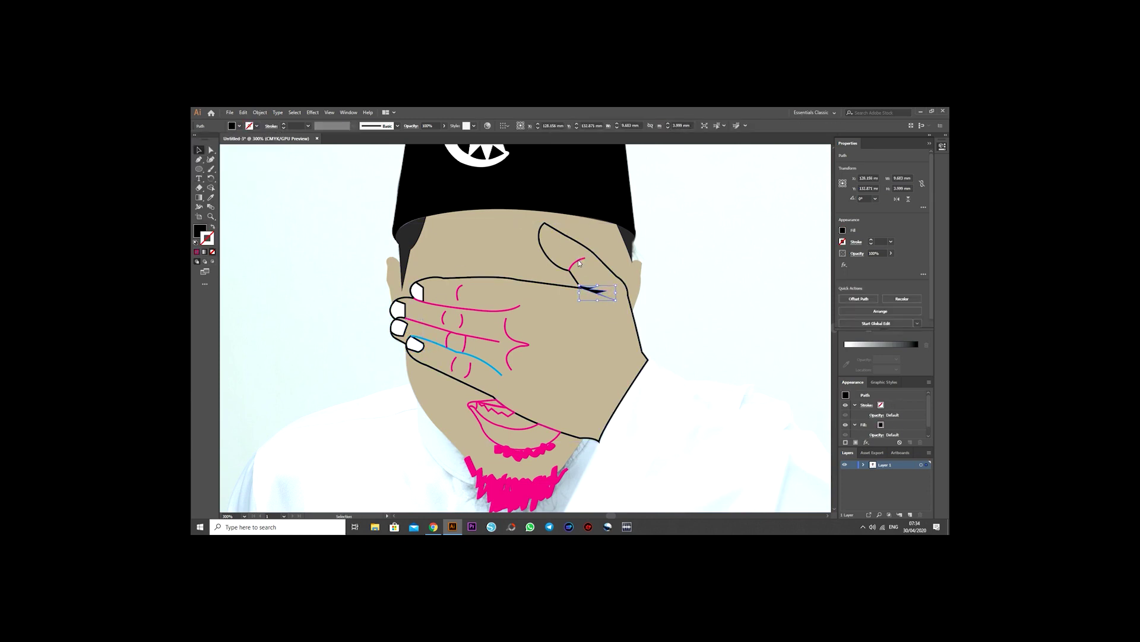
click(462, 328)
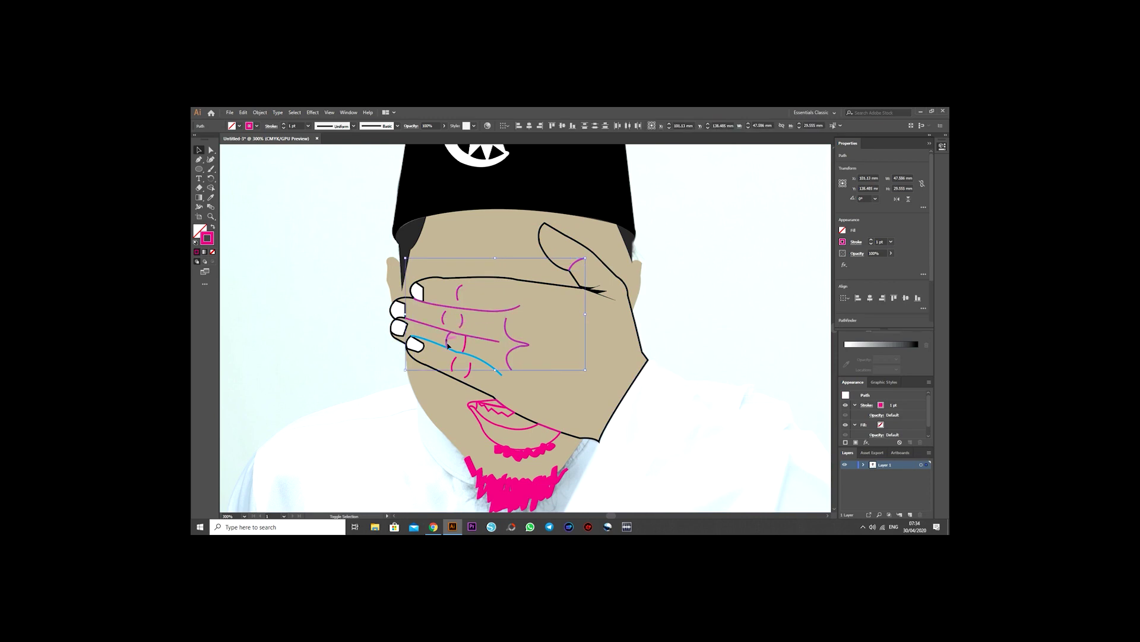
double_click(698, 261)
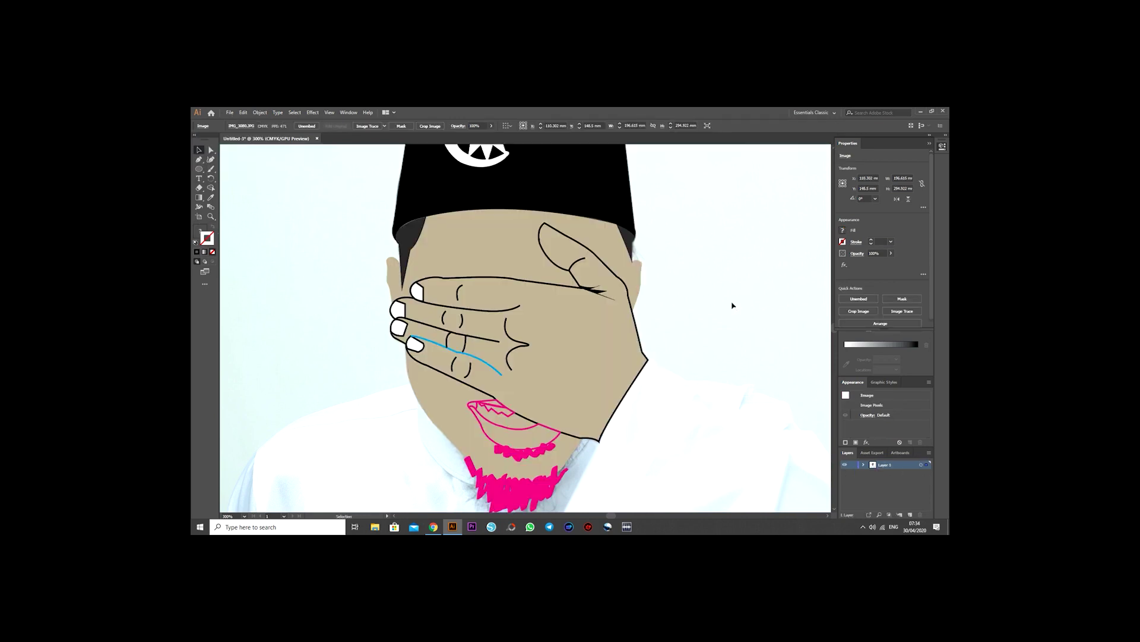
- Exit Isolation Mode, fit the whole portrait with Ctrl+1, and turn the chin beard scribbles black
key(Escape)
scroll(687, 272, up, 1)
key(ctrl+1)
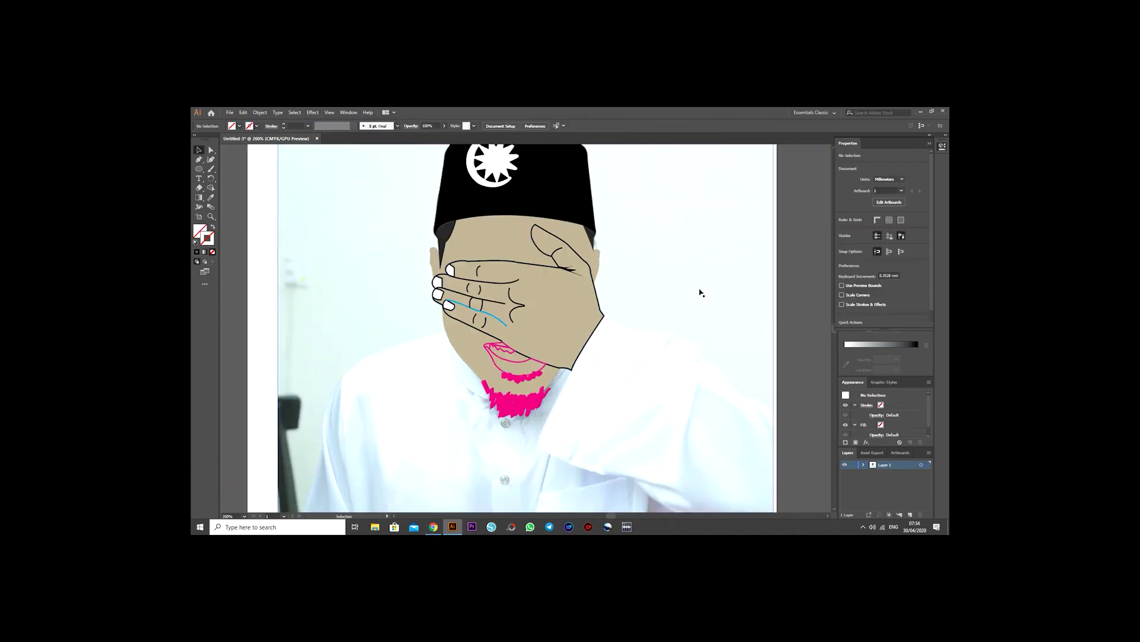
click(516, 407)
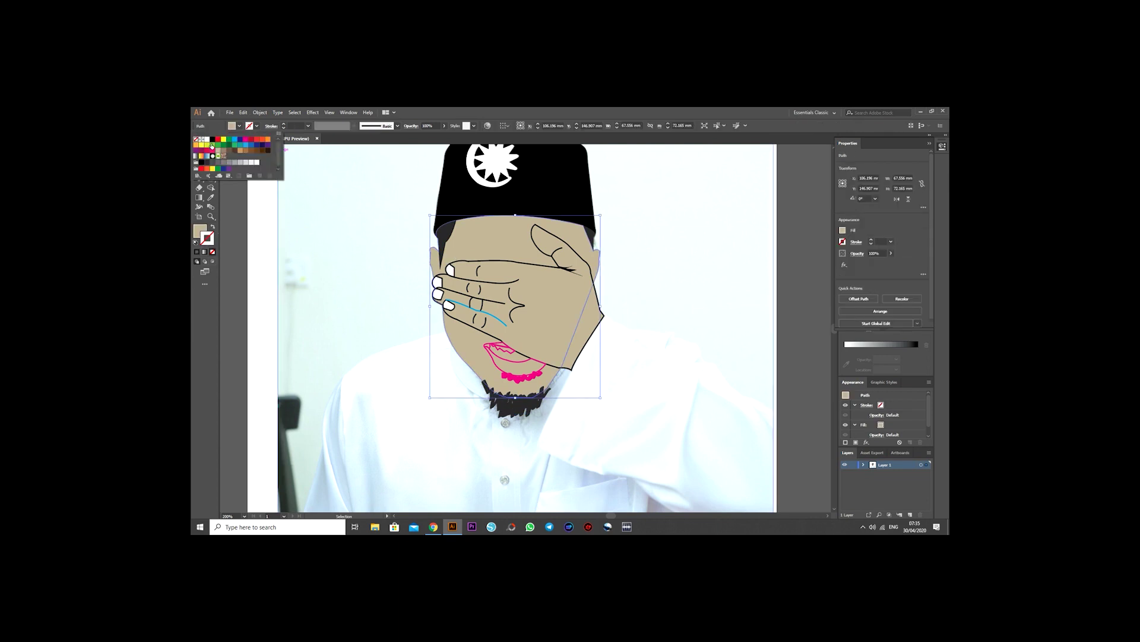
click(617, 334)
scroll(618, 334, up, 1)
click(596, 284)
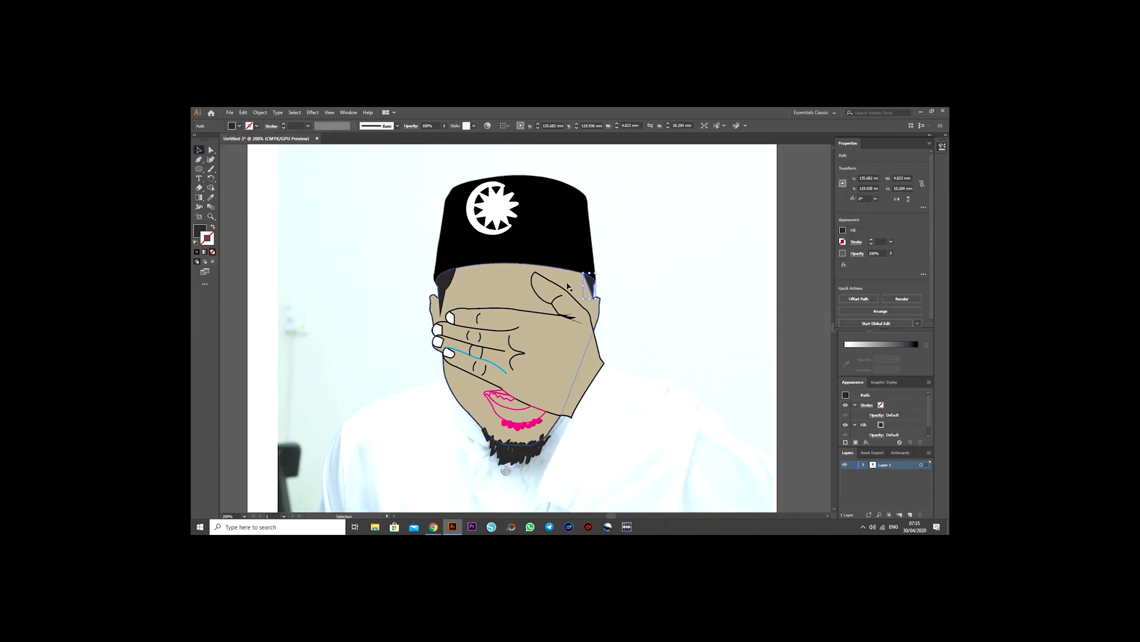
scroll(736, 295, down, 2)
key(ctrl+equal)
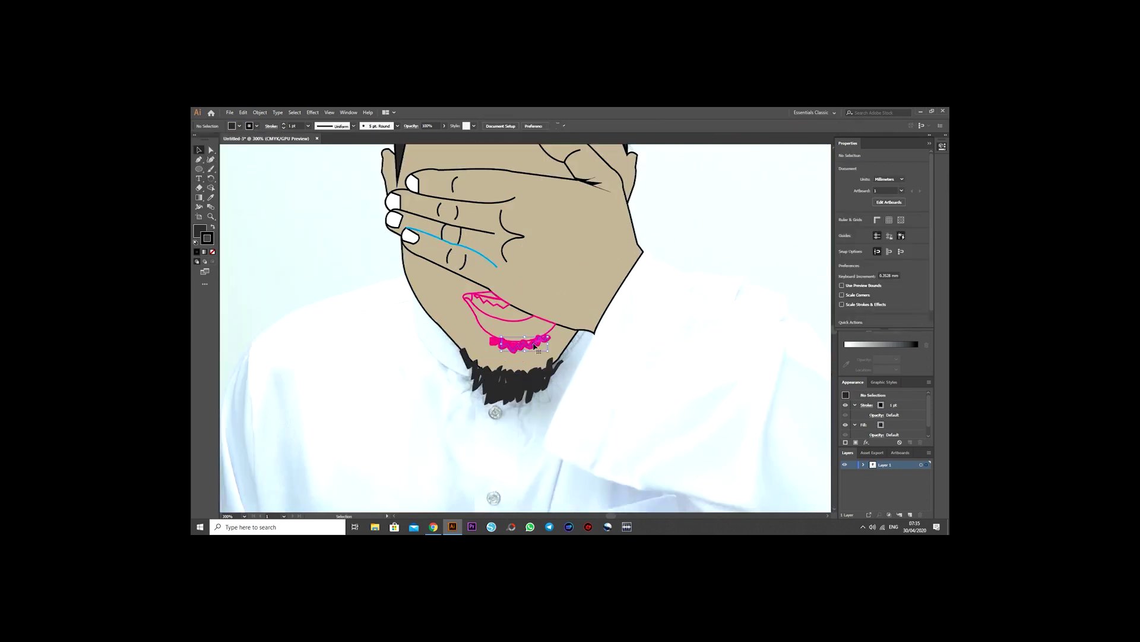
- Select the magenta lip outline and fill it red
click(520, 343)
click(505, 342)
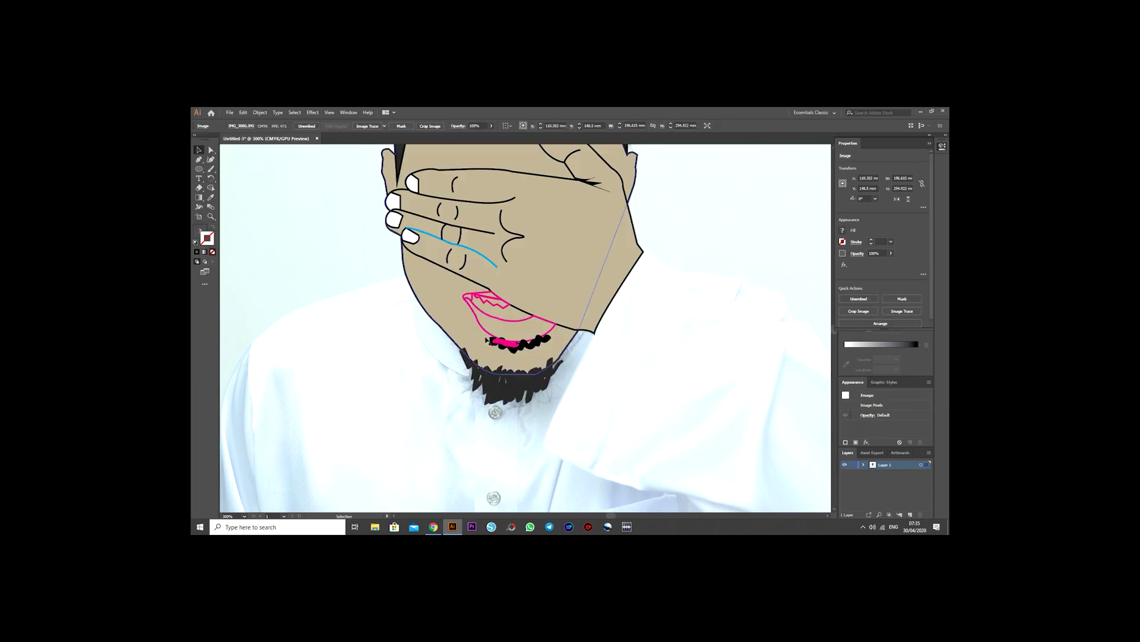
click(486, 303)
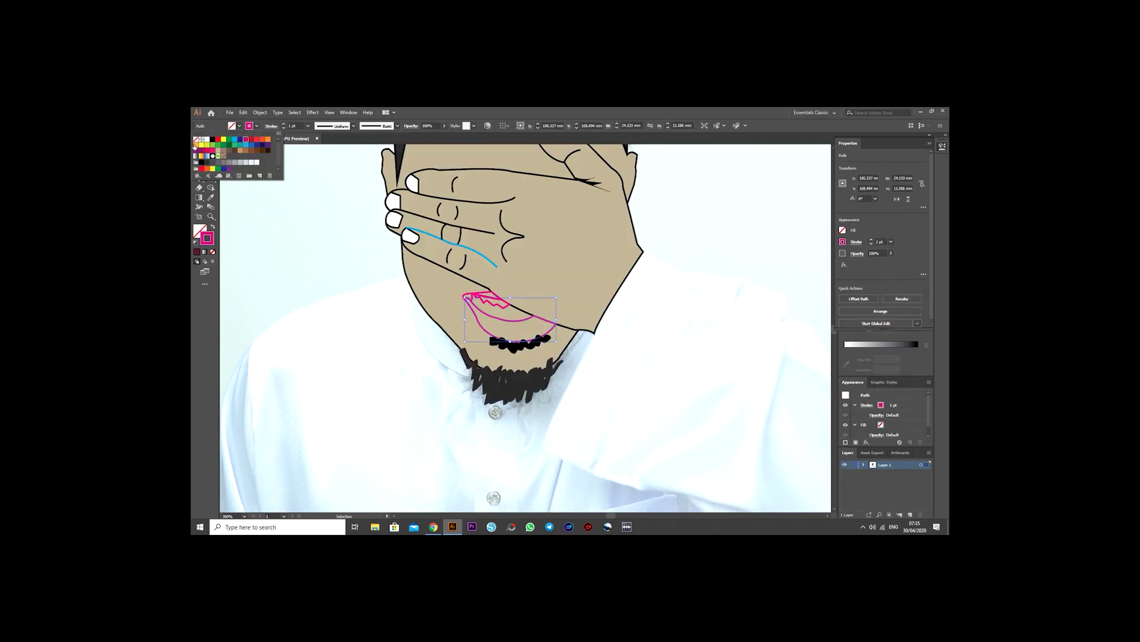
click(251, 141)
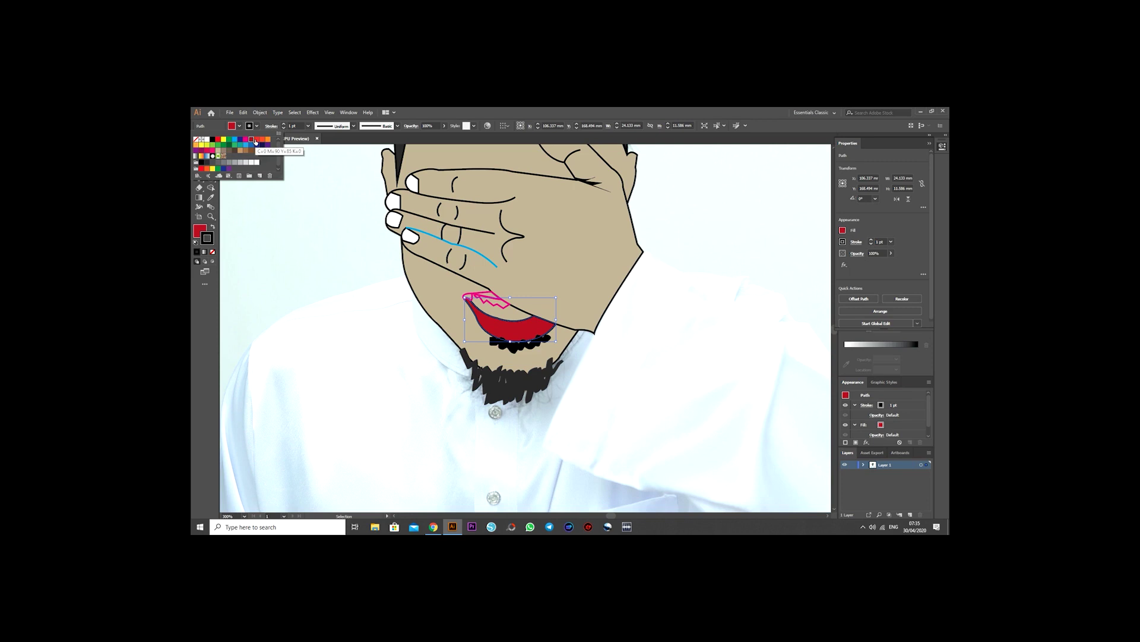
- Darken the lips to dark red in the Color Picker and set their stroke to None
double_click(207, 238)
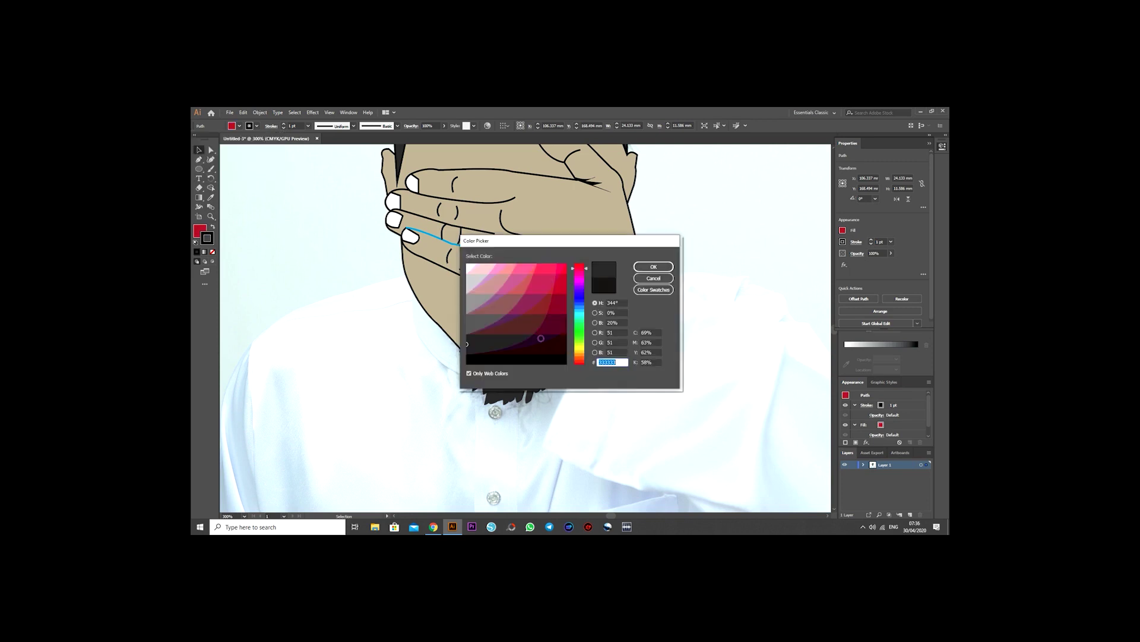
click(561, 314)
click(658, 263)
scroll(668, 249, up, 1)
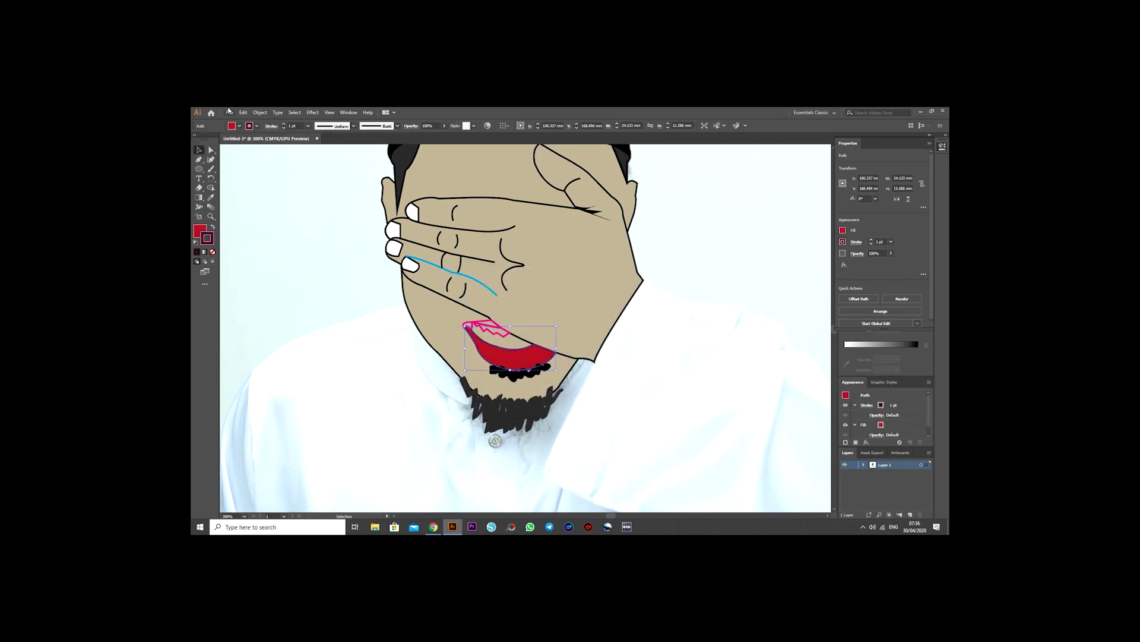
click(250, 125)
click(198, 142)
click(199, 231)
- Confirm a darker red fill for the lips, then deselect them
double_click(199, 230)
click(561, 315)
click(656, 264)
click(254, 127)
click(665, 244)
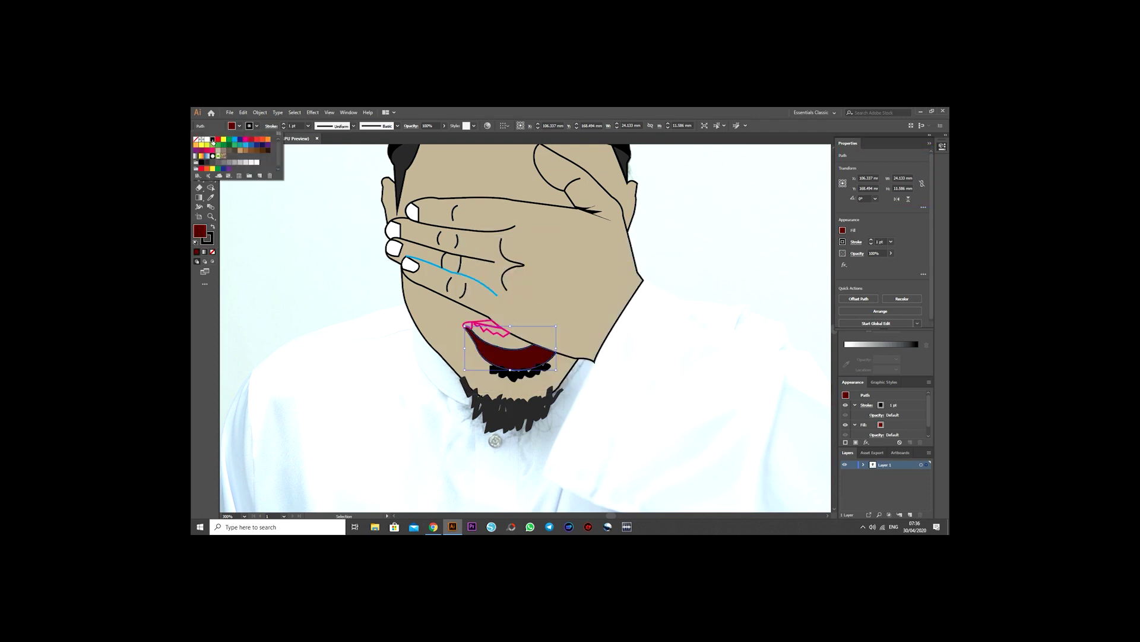
scroll(664, 244, up, 2)
click(738, 322)
- Start a new Pen outline at the jaw with points running along the shoulder
scroll(739, 323, down, 4)
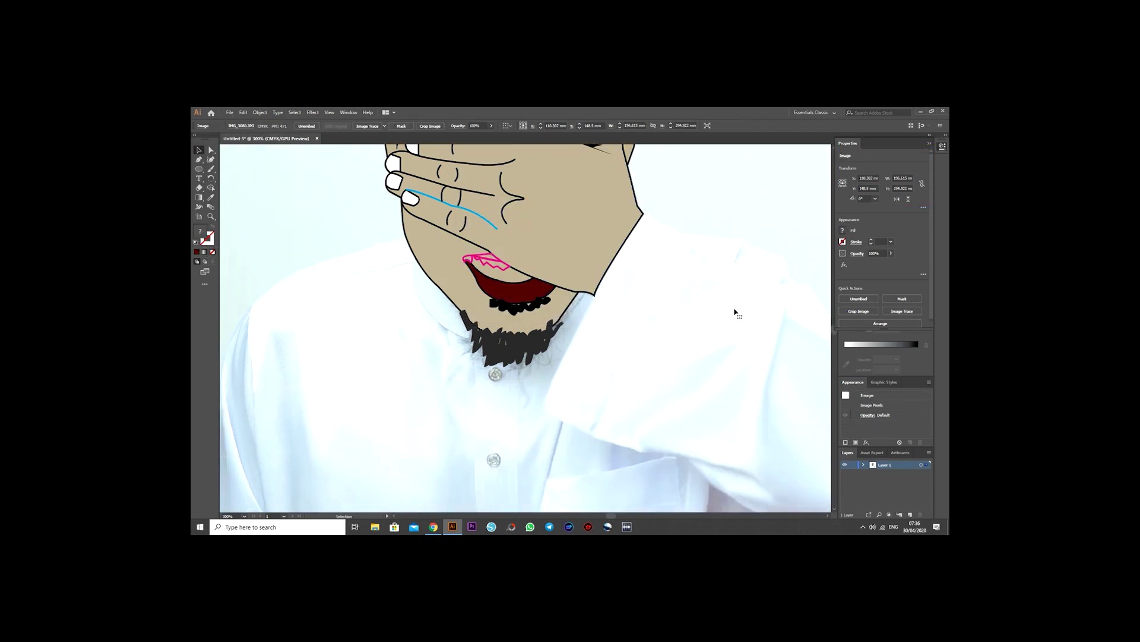
scroll(736, 313, up, 2)
click(644, 281)
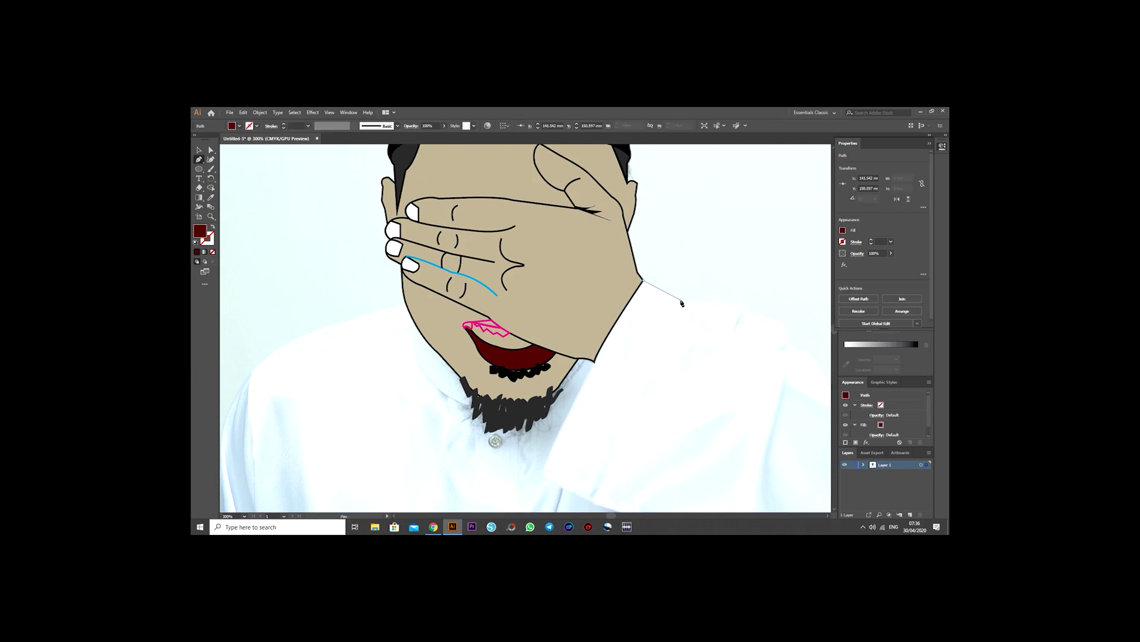
click(730, 304)
click(679, 299)
key(v)
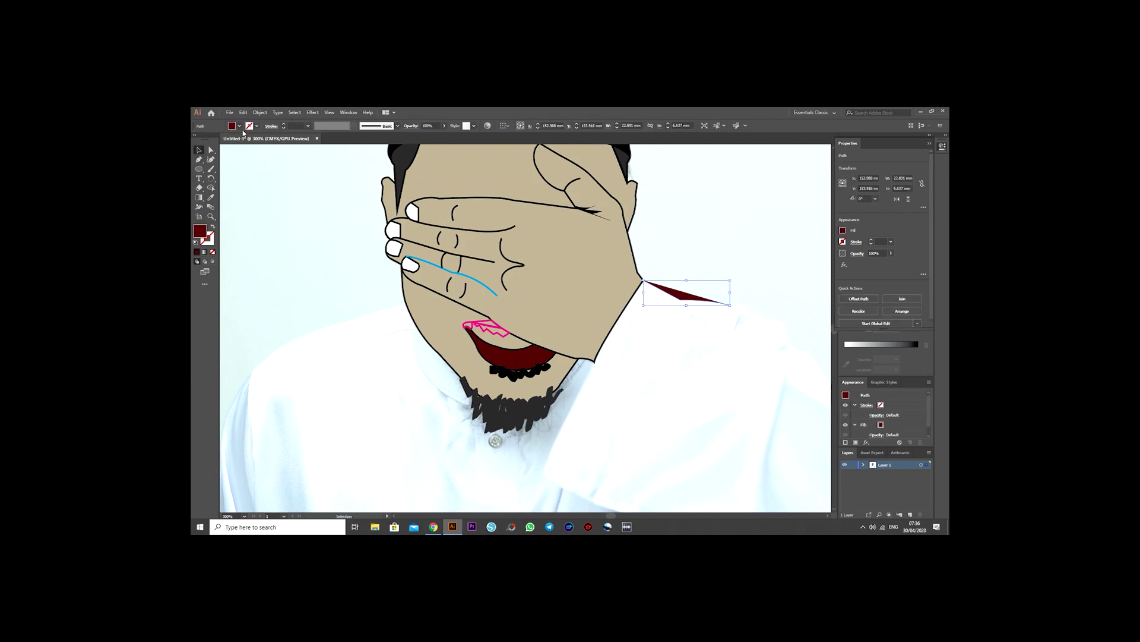
- Remove the new wedge's dark red fill and continue the outline from its end
click(239, 125)
click(196, 139)
click(699, 258)
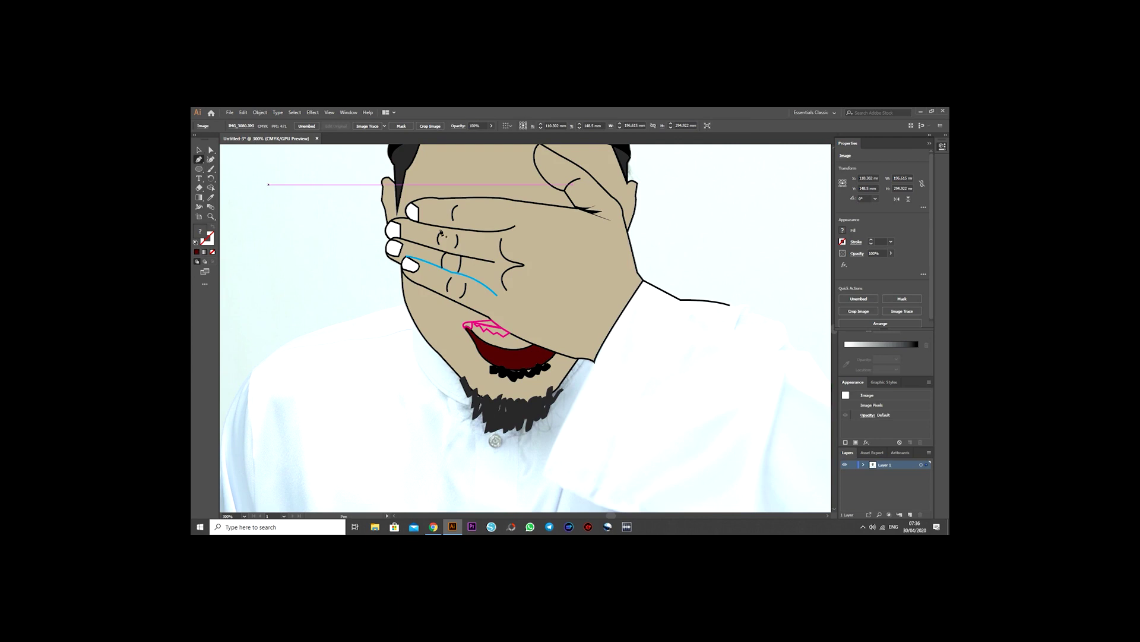
click(199, 160)
click(738, 306)
- Trace the outline along the shoulder, around the raised sleeve and down the shirt's side
click(774, 319)
click(794, 350)
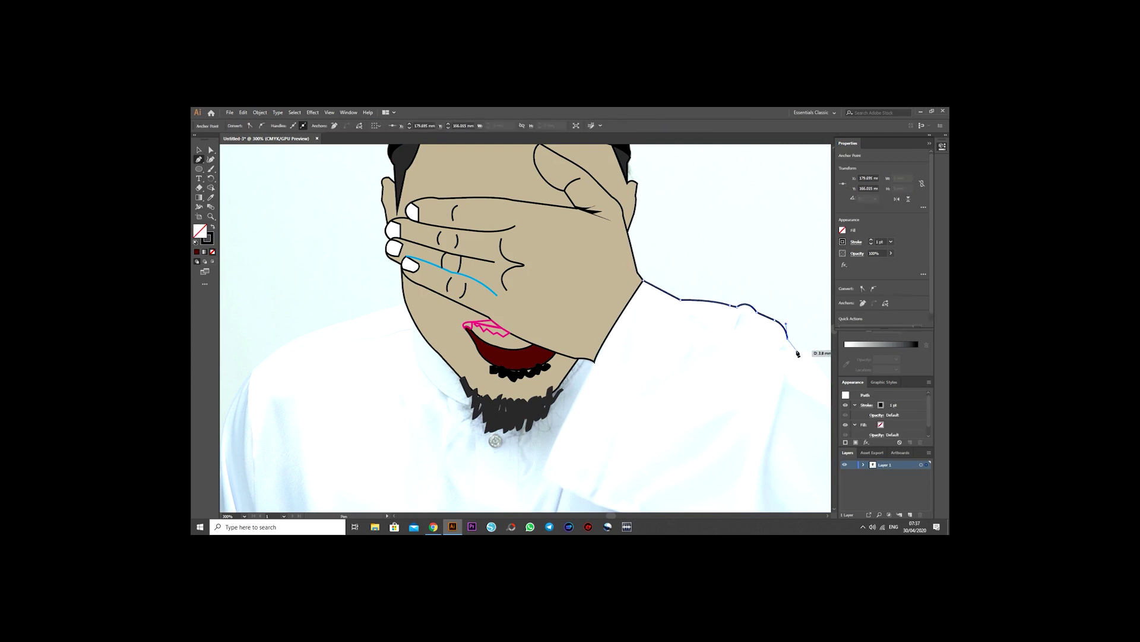
drag(797, 351, 617, 332)
scroll(631, 233, down, 3)
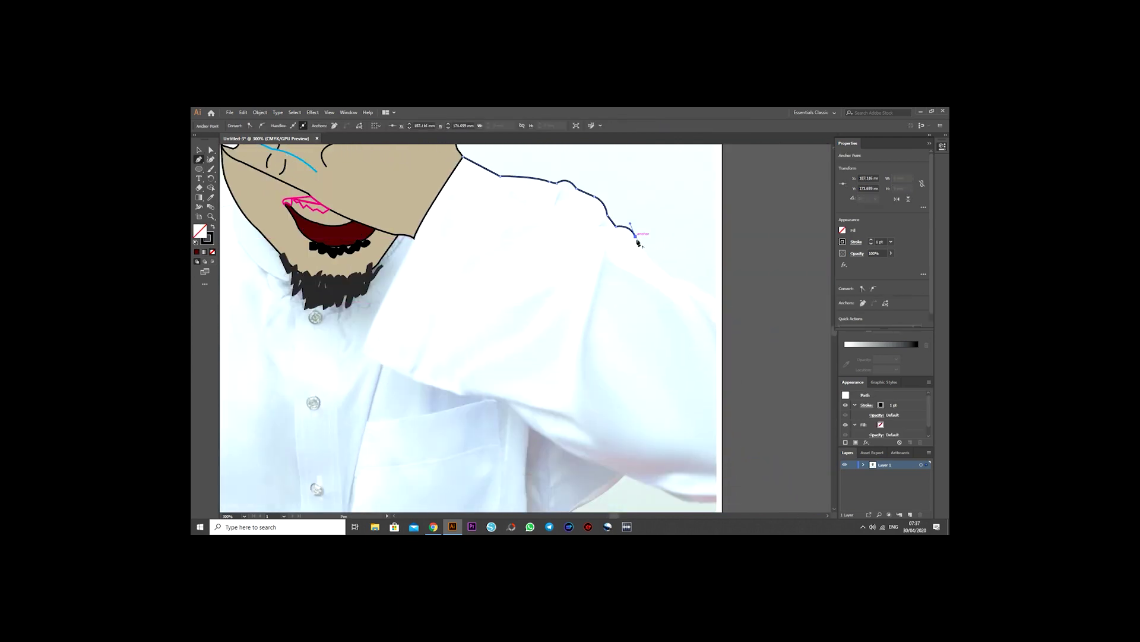
click(716, 297)
scroll(715, 297, down, 2)
click(717, 425)
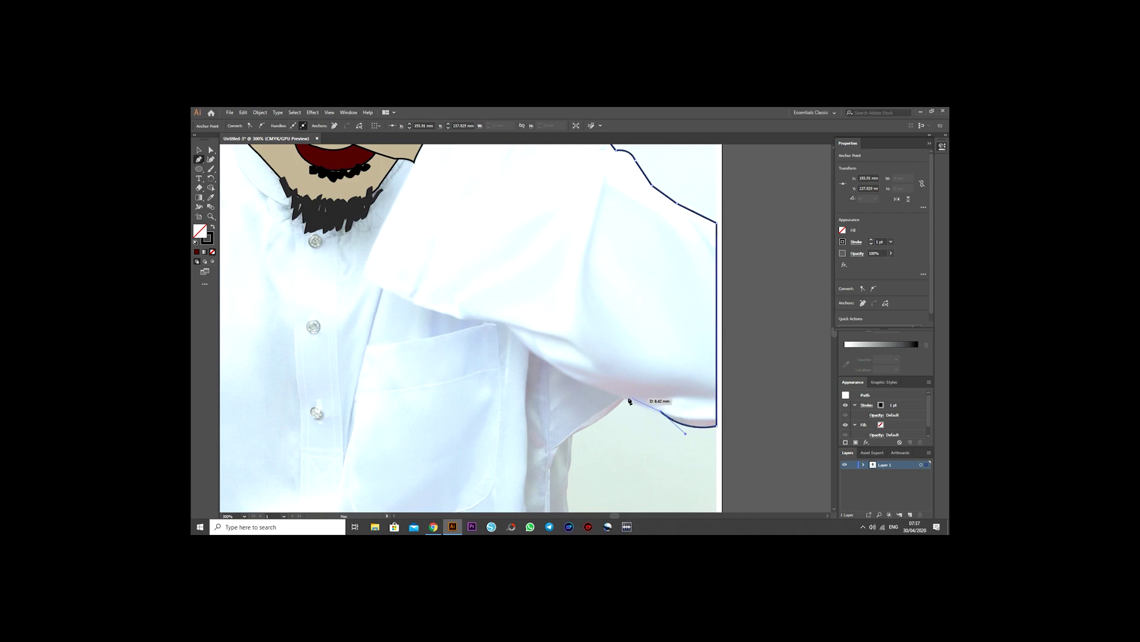
click(630, 401)
scroll(594, 380, down, 3)
click(573, 330)
scroll(569, 329, down, 1)
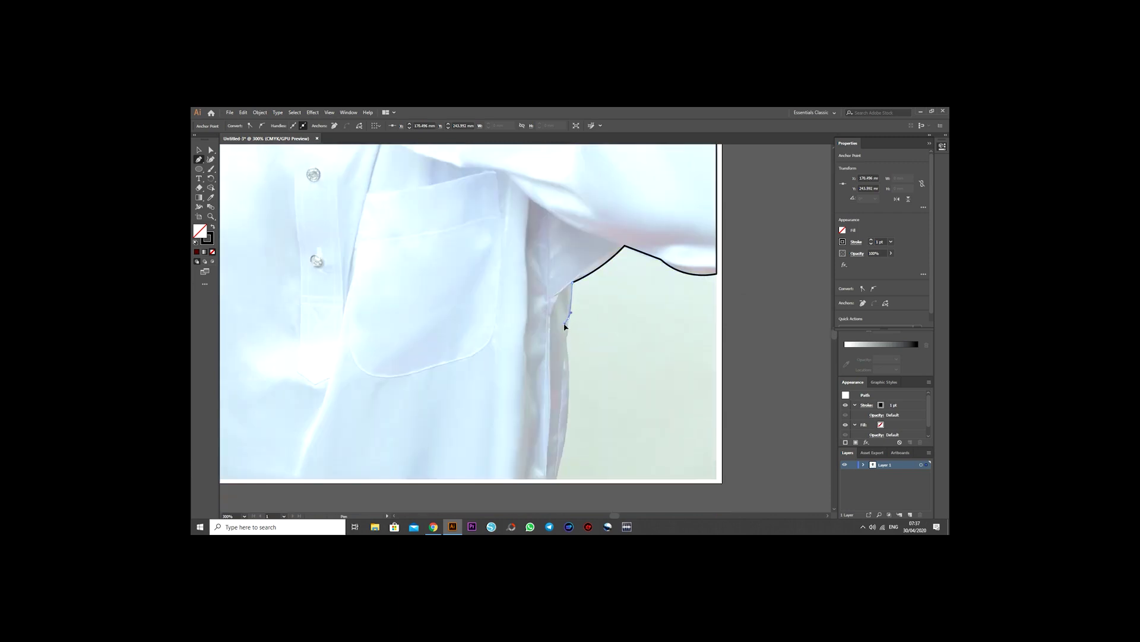
click(569, 363)
scroll(569, 364, down, 2)
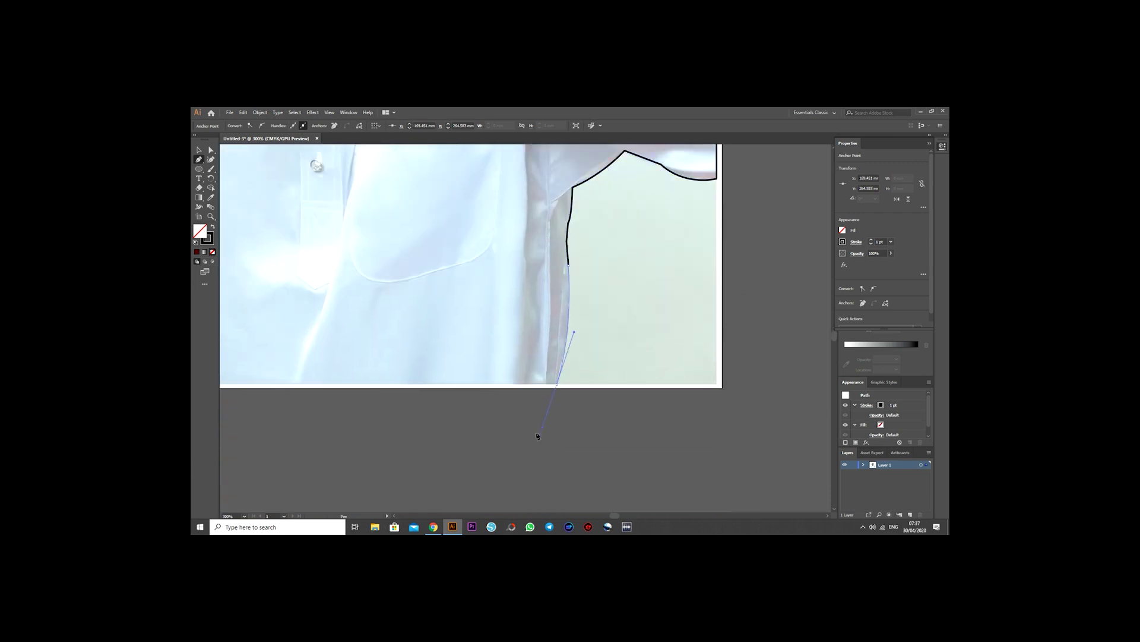
- Continue the outline around the lower sleeve, along the artboard bottom and up the left sleeve
scroll(551, 424, left, 5)
click(502, 384)
click(505, 317)
drag(475, 354, 469, 389)
click(470, 385)
click(369, 385)
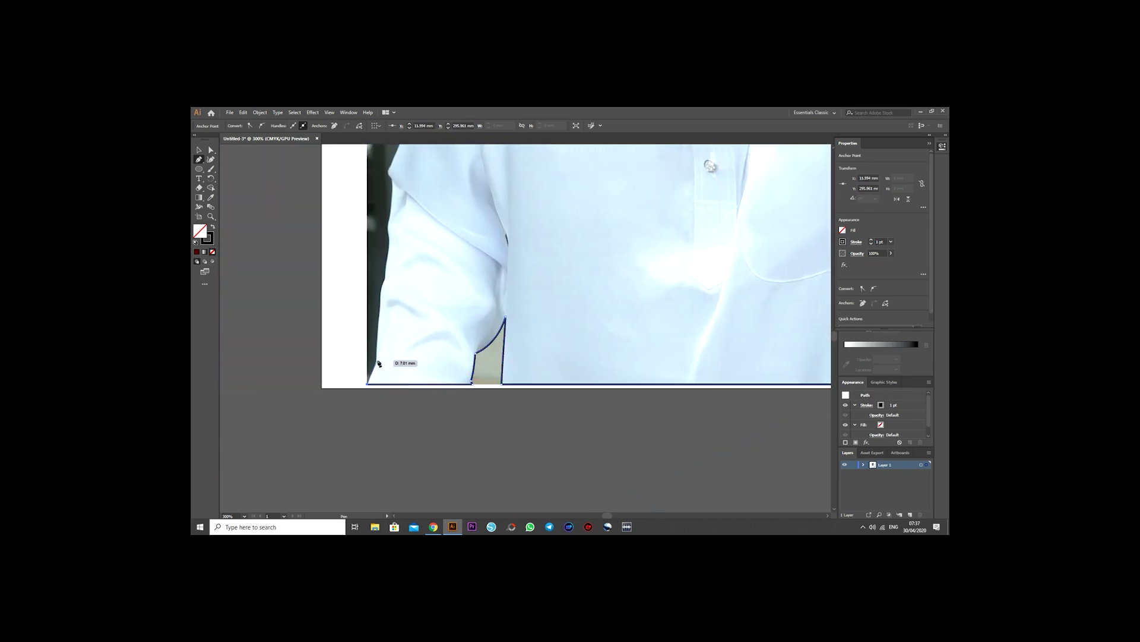
click(376, 359)
scroll(377, 362, up, 1)
drag(384, 336, 386, 339)
scroll(386, 338, up, 1)
click(392, 346)
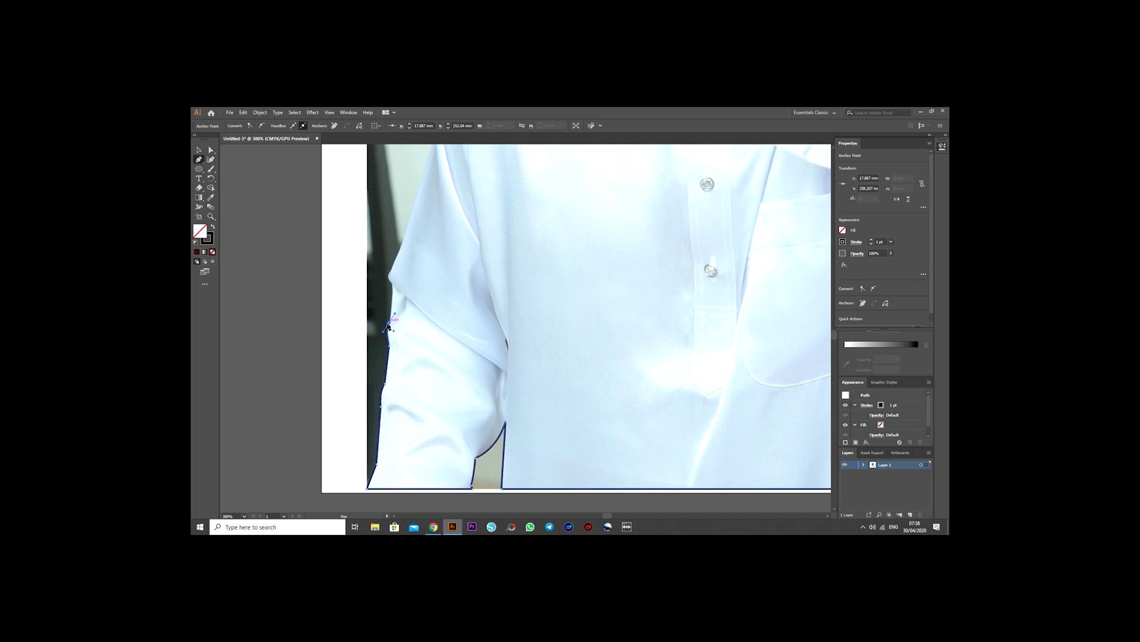
scroll(392, 329, up, 1)
scroll(404, 324, up, 2)
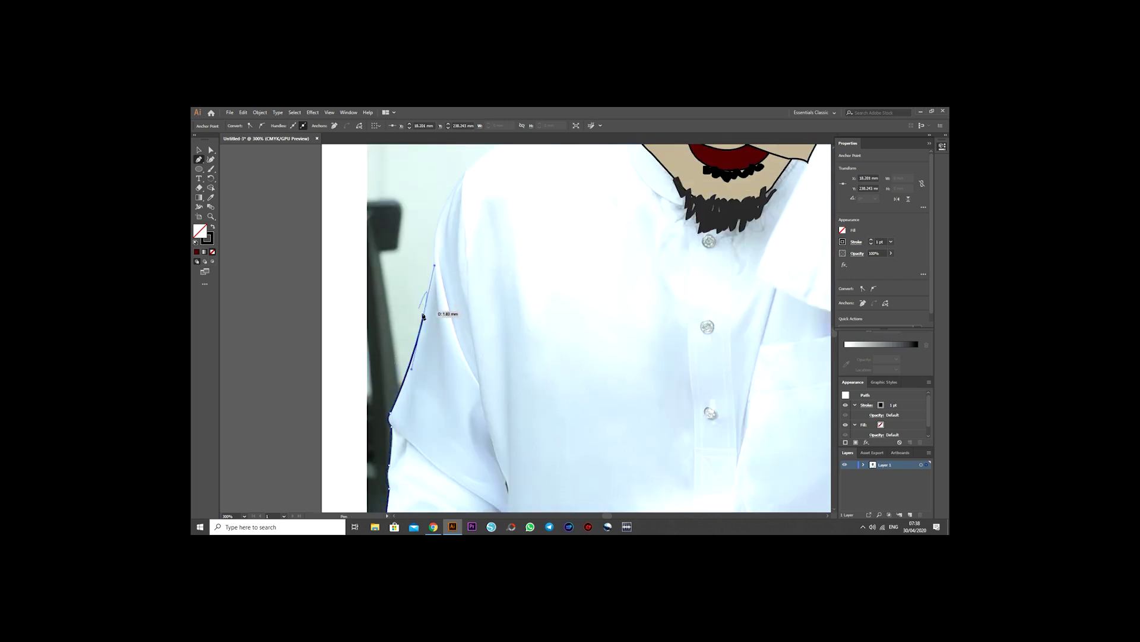
scroll(446, 310, up, 1)
scroll(438, 326, up, 1)
- Curve the outline over the shoulder to the face and close the shirt path
drag(467, 274, 495, 254)
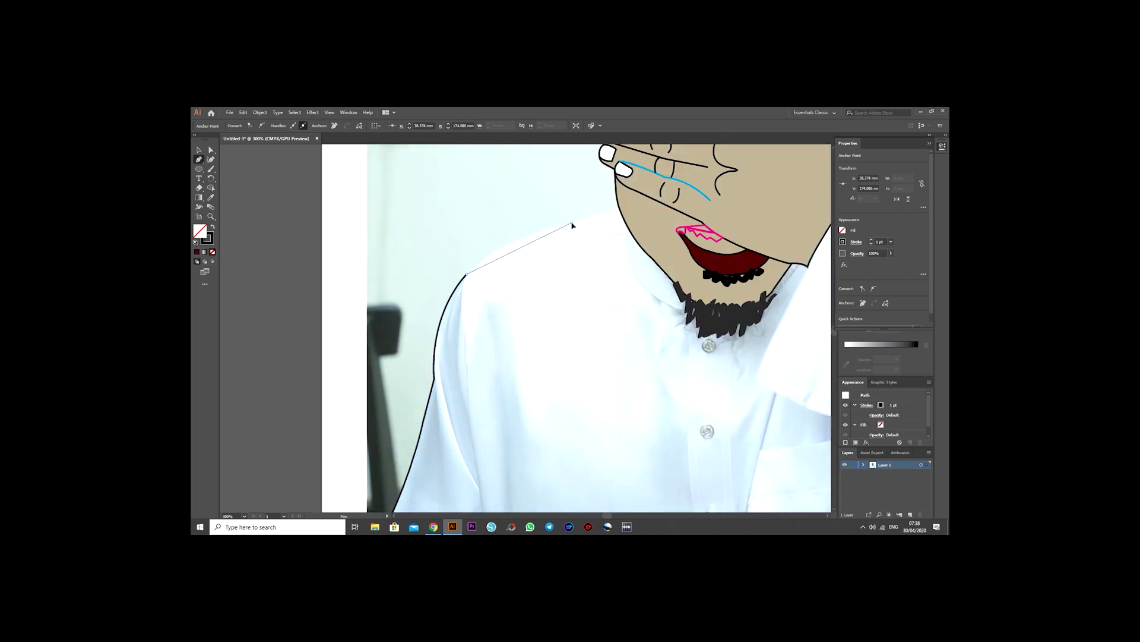
drag(572, 222, 640, 208)
scroll(594, 219, up, 2)
scroll(622, 295, up, 1)
scroll(621, 296, right, 3)
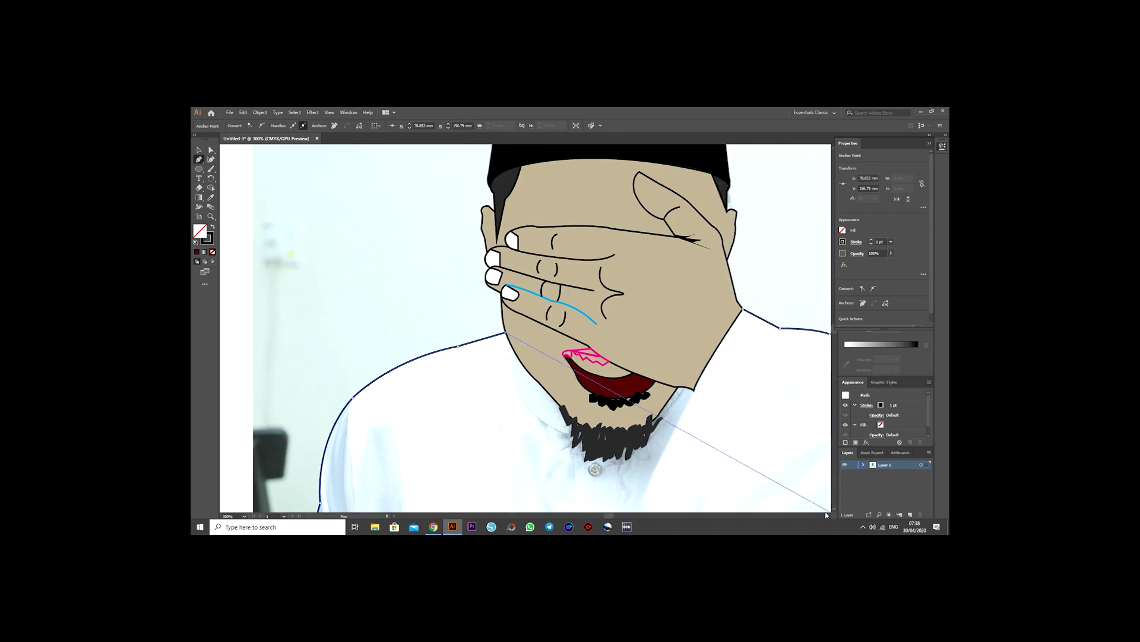
click(742, 309)
key(v)
click(401, 376)
- Start a new Pen line on the shoulder, curving toward the collar
click(199, 159)
scroll(366, 375, down, 1)
click(364, 375)
drag(408, 344, 515, 325)
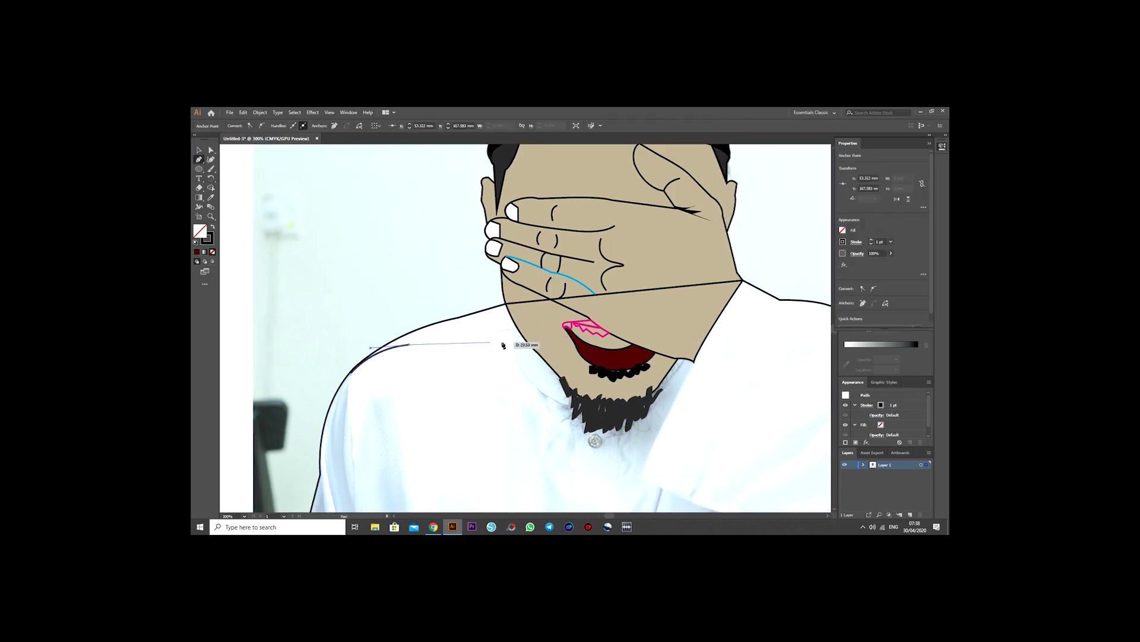
scroll(515, 326, down, 2)
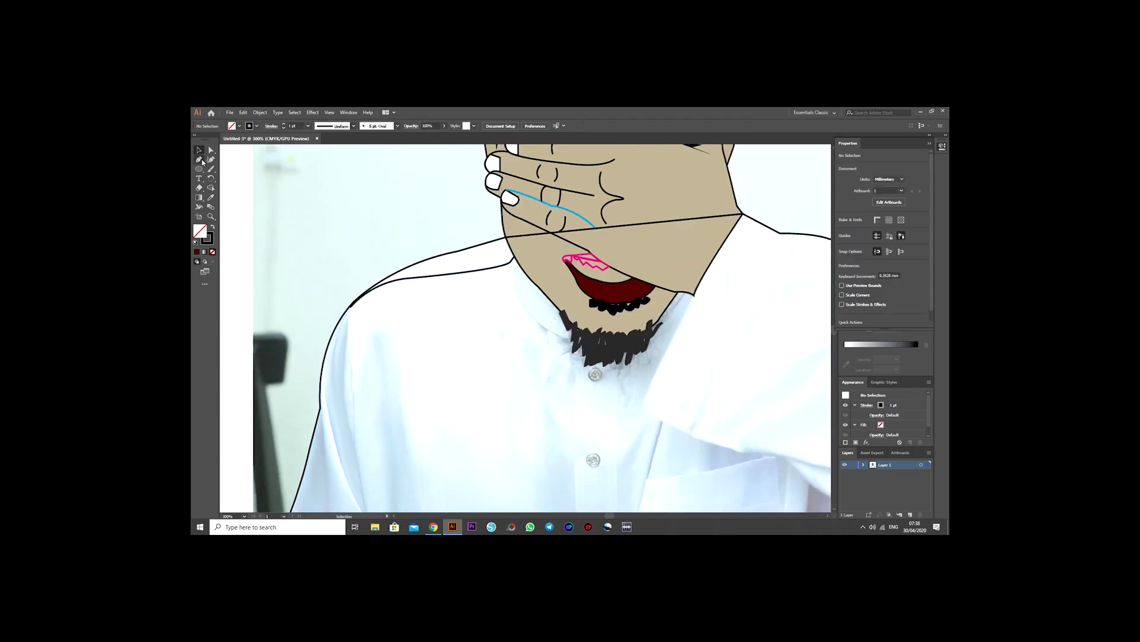
scroll(511, 273, down, 3)
- Draw the collar curve and a closed placket outline with a V-shaped bottom
drag(525, 239, 575, 276)
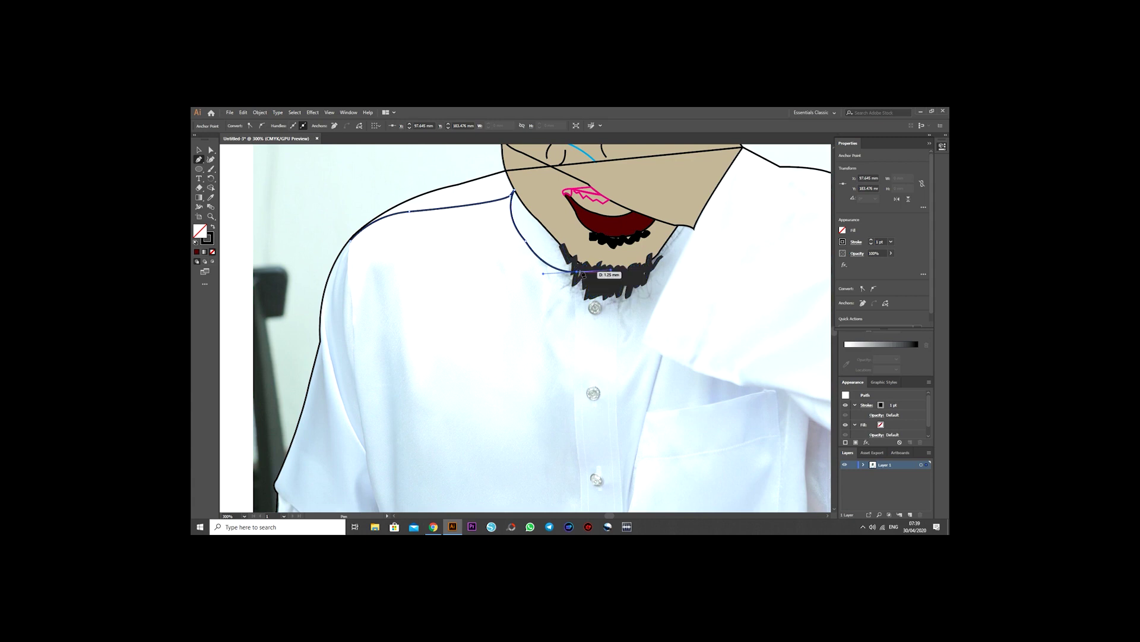
scroll(575, 276, down, 2)
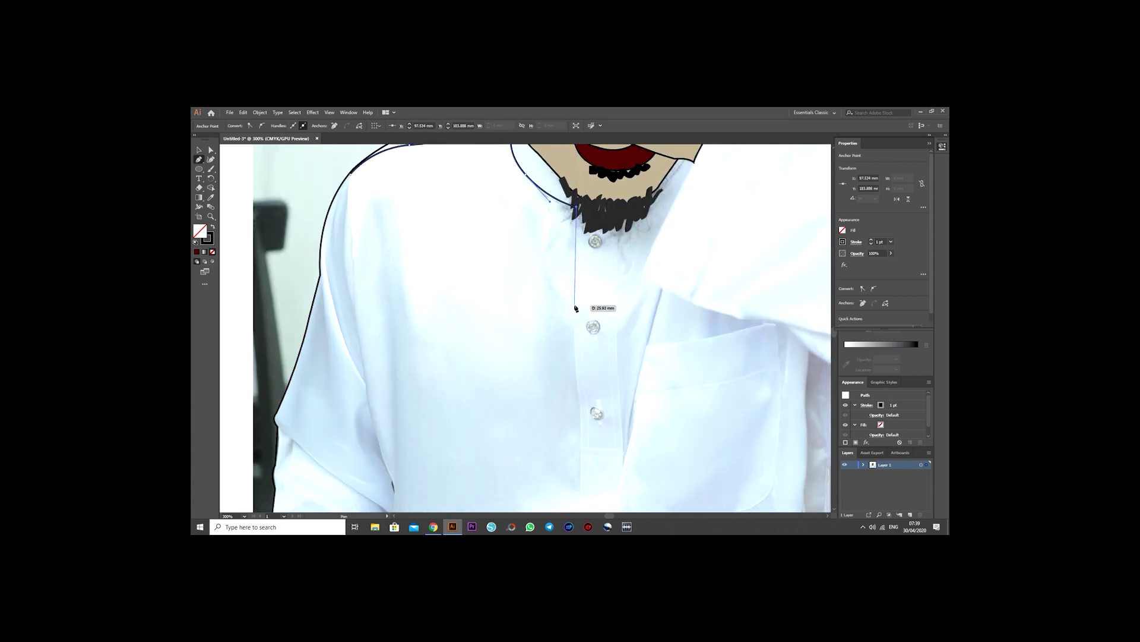
scroll(575, 305, down, 3)
drag(574, 227, 579, 316)
scroll(579, 317, down, 3)
drag(579, 369, 628, 374)
scroll(611, 376, up, 3)
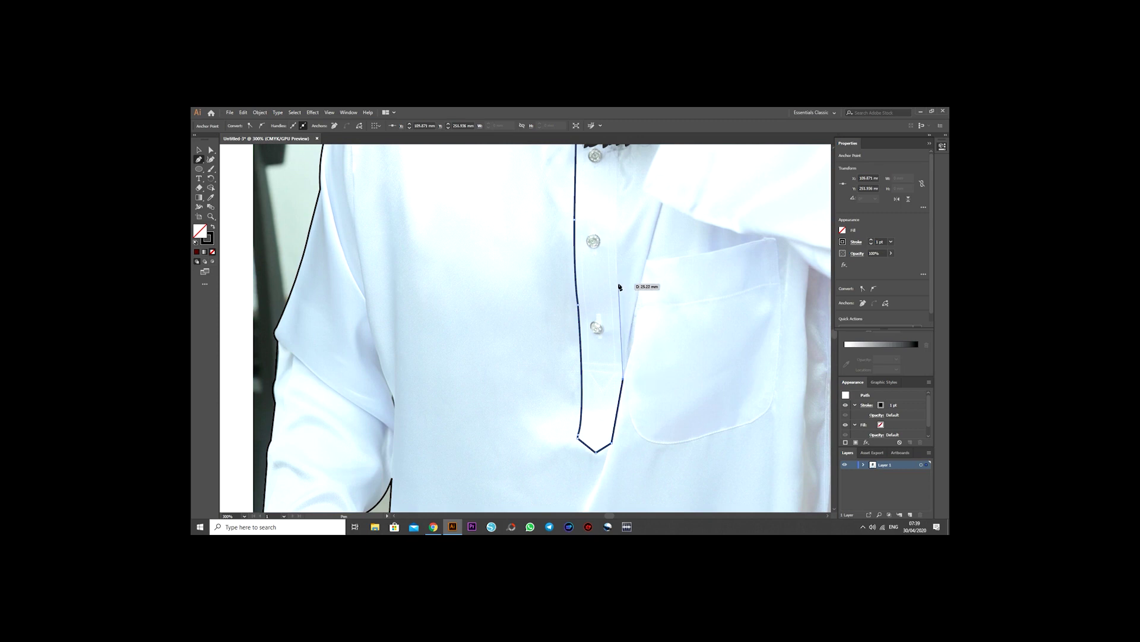
scroll(618, 287, up, 3)
click(615, 255)
scroll(615, 255, down, 3)
key(v)
- Draw the inner placket line from the collar, around the V point and back up
key(p)
scroll(535, 327, down, 1)
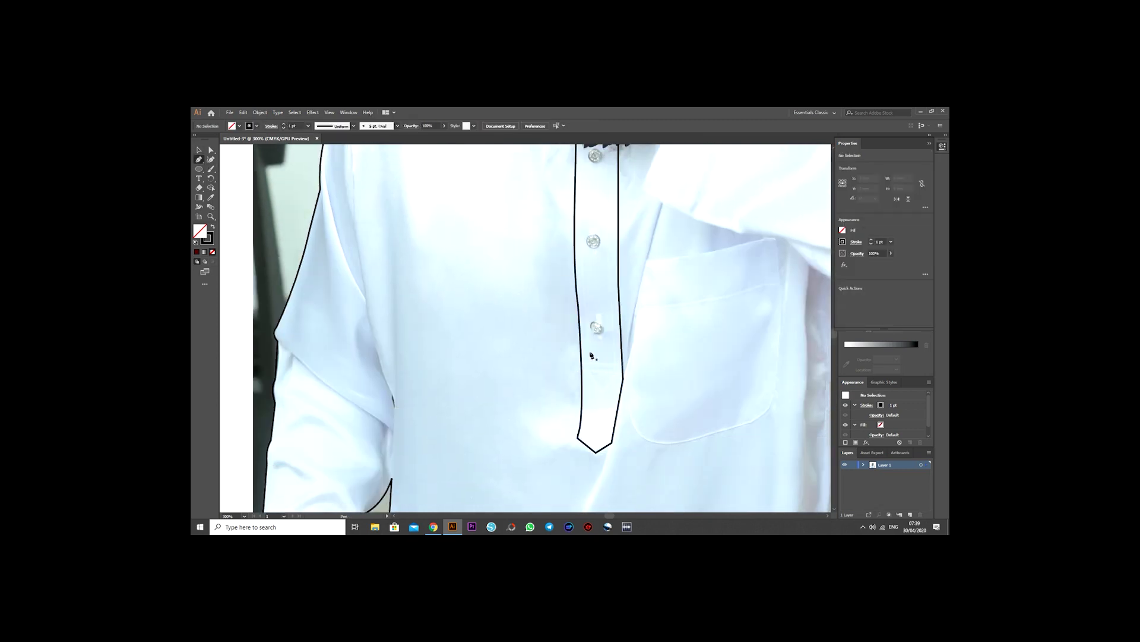
scroll(535, 326, up, 3)
click(582, 202)
click(592, 474)
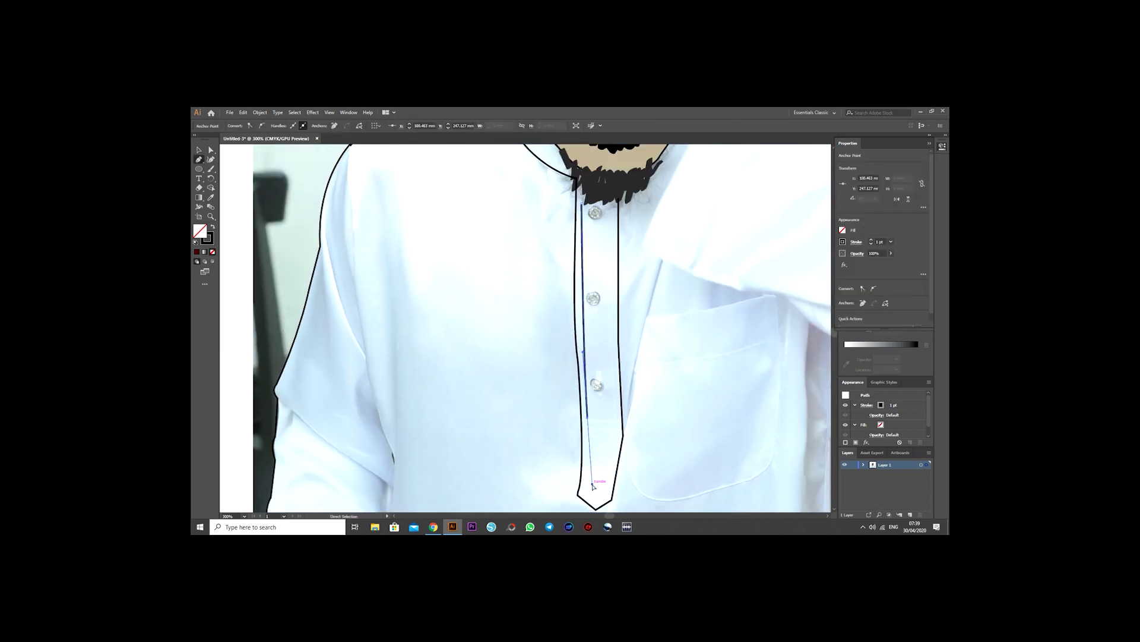
scroll(587, 416, down, 3)
click(587, 429)
click(595, 438)
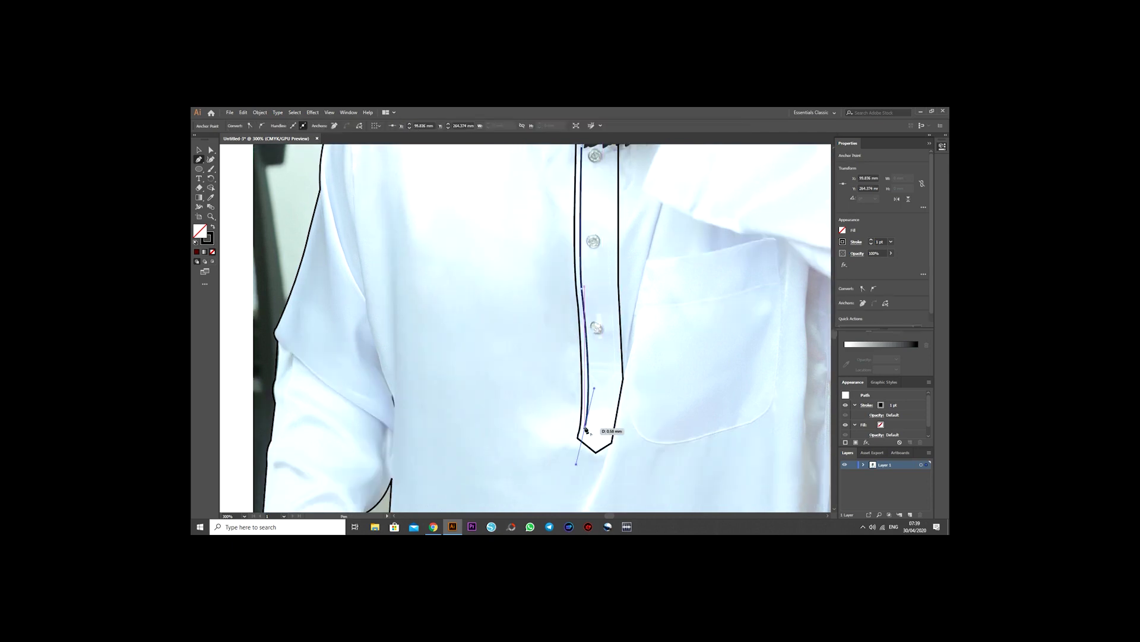
click(616, 372)
scroll(618, 381, up, 2)
scroll(618, 380, up, 2)
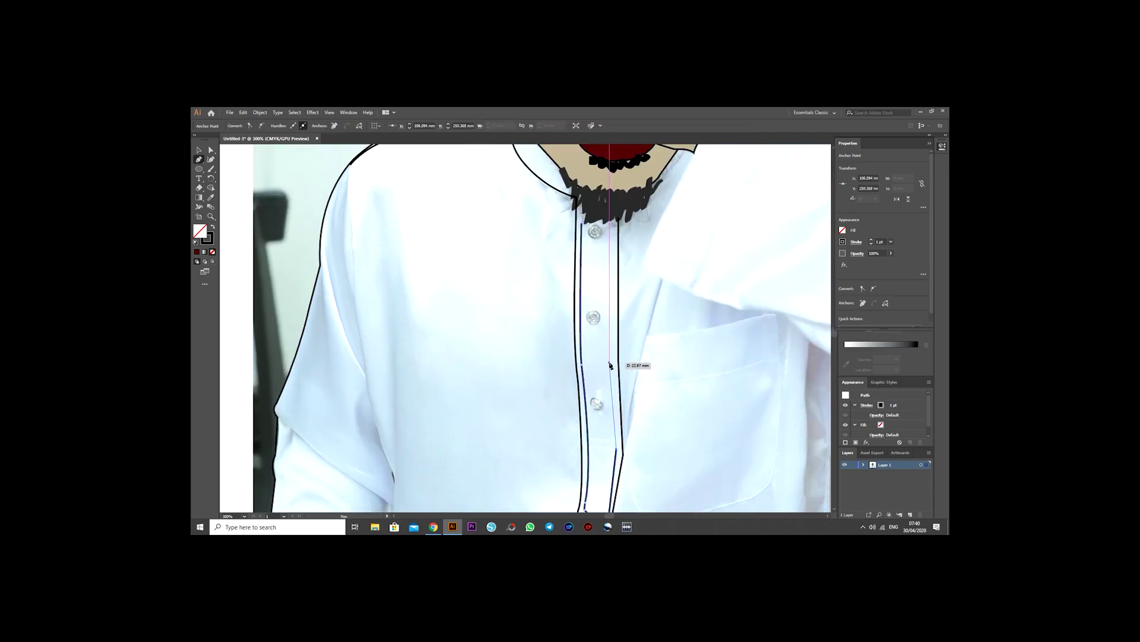
scroll(608, 364, up, 2)
click(612, 267)
- Apply a Borders_Dashed brush to the inner placket line as stitching
click(582, 291)
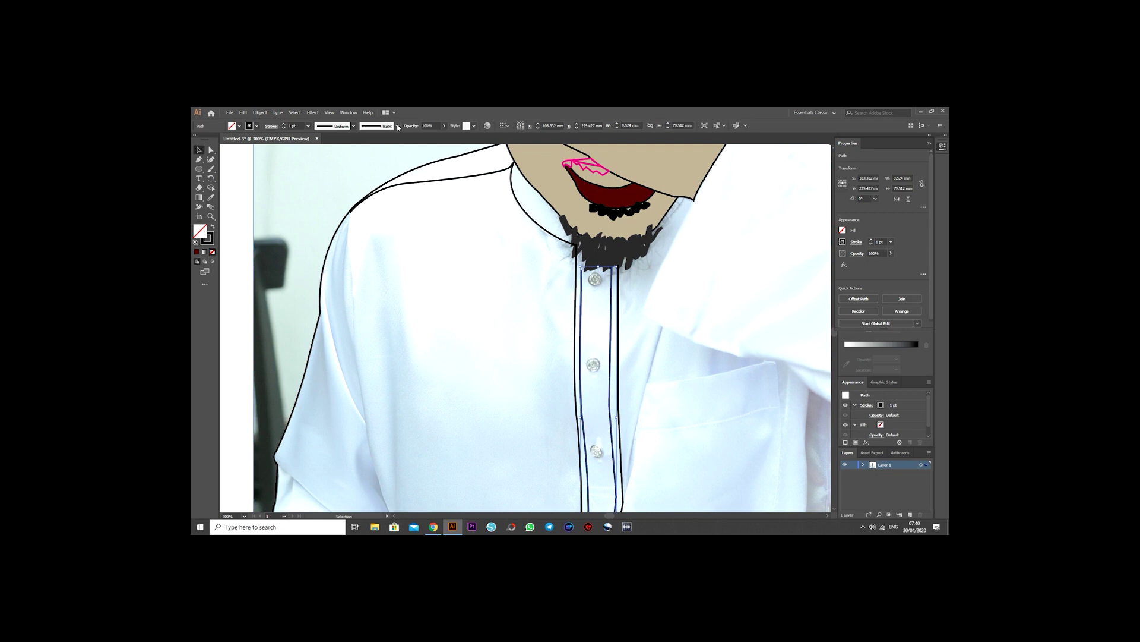
click(397, 126)
click(326, 182)
click(422, 225)
click(551, 315)
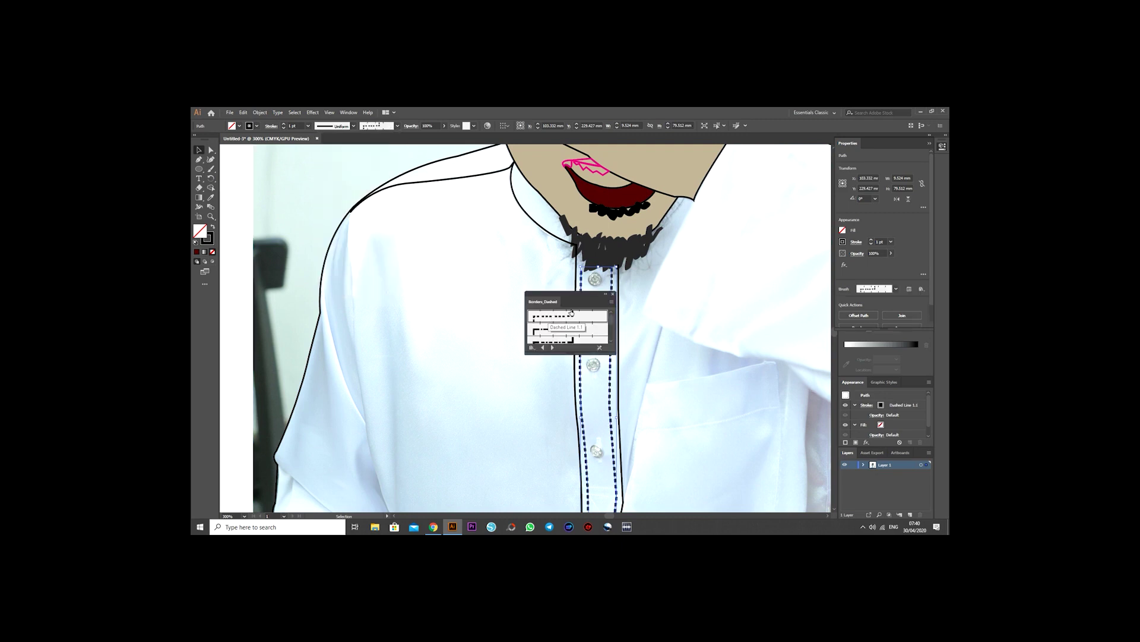
click(613, 294)
scroll(232, 227, down, 3)
scroll(601, 404, up, 1)
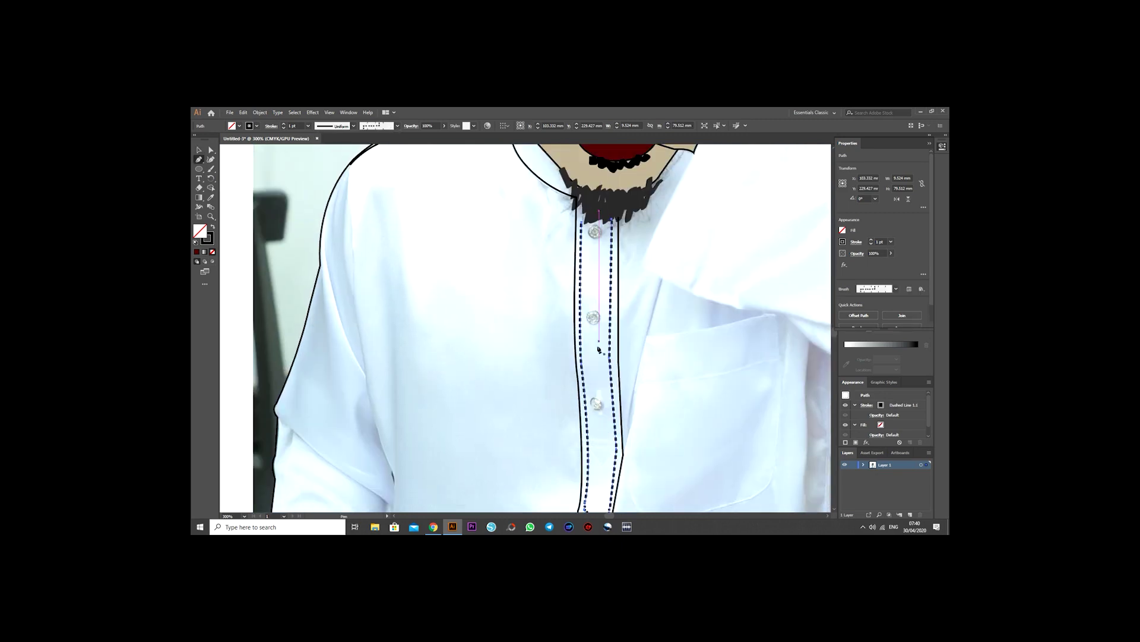
key(ctrl+shift+a)
- Draw circles over the placket buttons with the Ellipse tool
scroll(594, 416, down, 2)
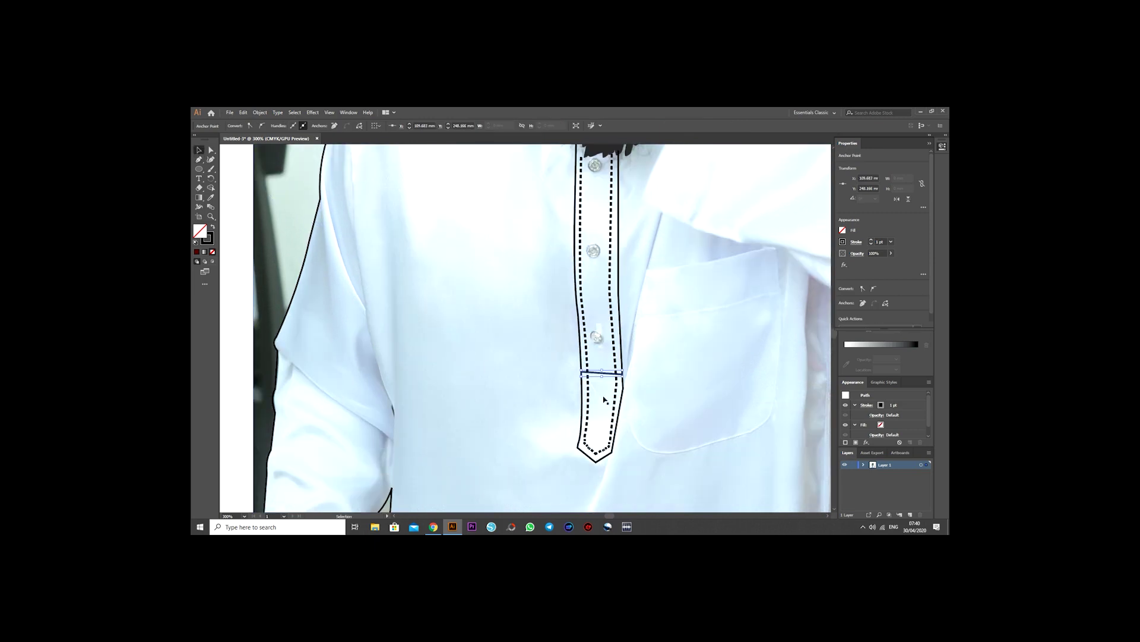
key(v)
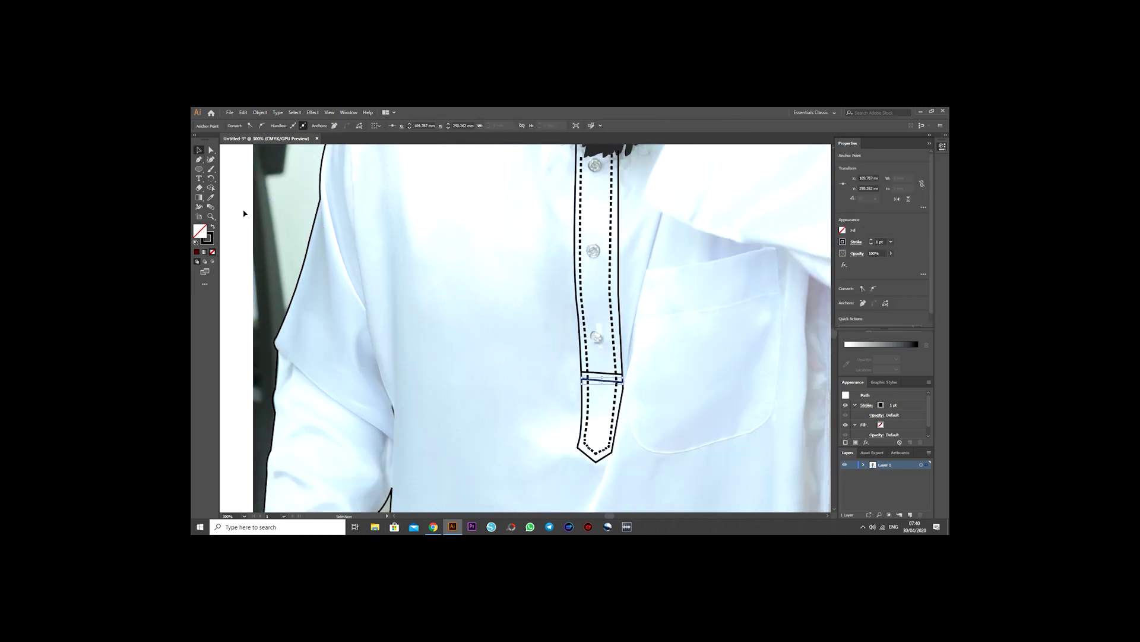
scroll(540, 390, up, 2)
scroll(534, 389, down, 1)
scroll(535, 389, up, 1)
key(l)
drag(588, 244, 601, 256)
scroll(594, 356, down, 2)
drag(601, 345, 597, 357)
scroll(594, 356, down, 1)
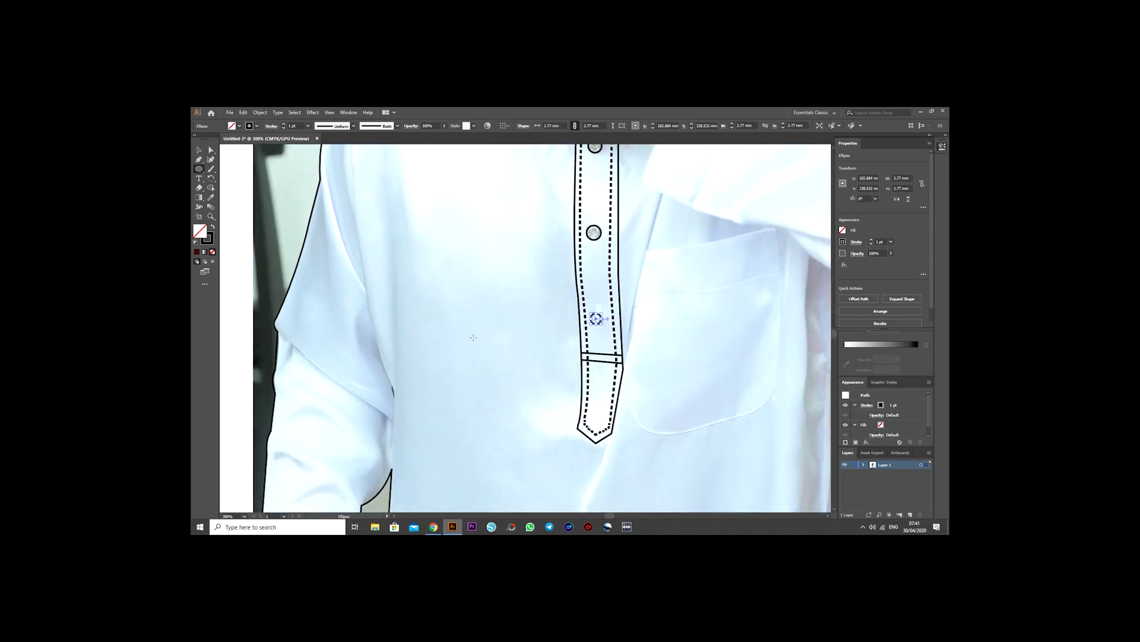
scroll(594, 356, up, 2)
- Start a Pen seam line along the sleeve
key(p)
scroll(297, 208, down, 1)
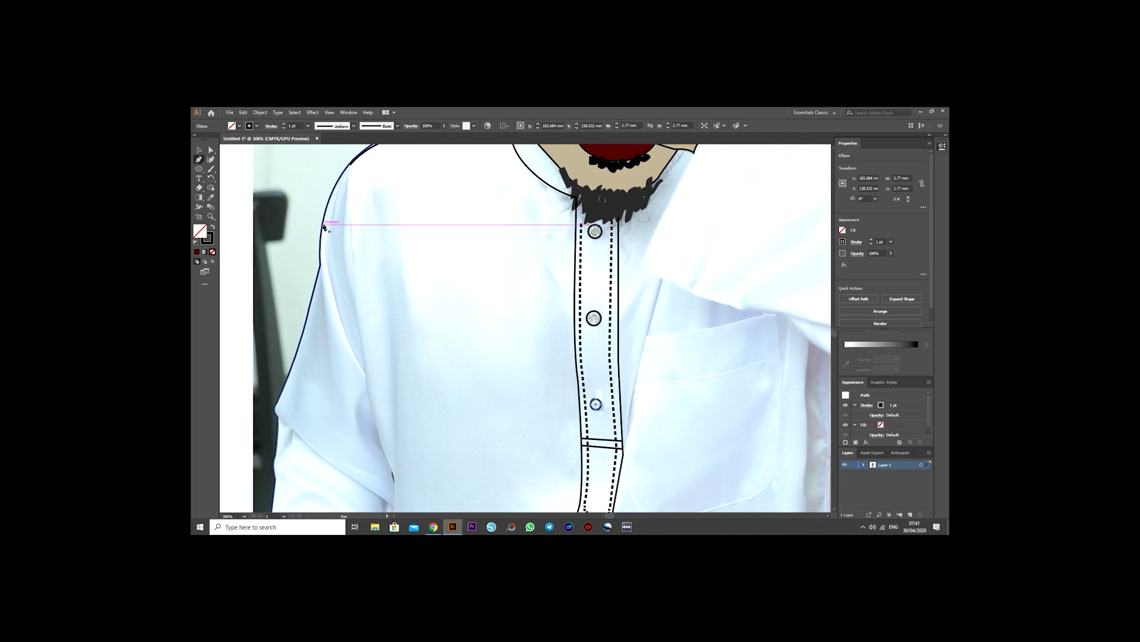
click(326, 224)
drag(367, 377, 403, 431)
scroll(315, 323, down, 2)
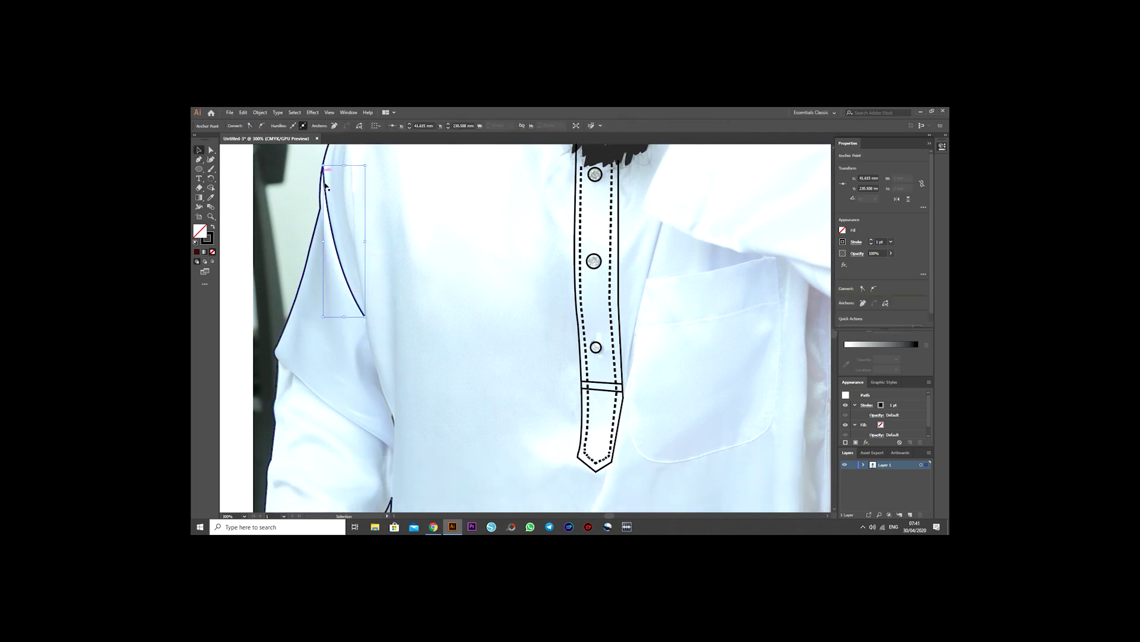
scroll(333, 321, up, 2)
scroll(356, 321, down, 1)
- Extend the sleeve seam and draw a curved line from the sleeve bottom to its corner
click(359, 315)
click(372, 405)
scroll(386, 416, down, 1)
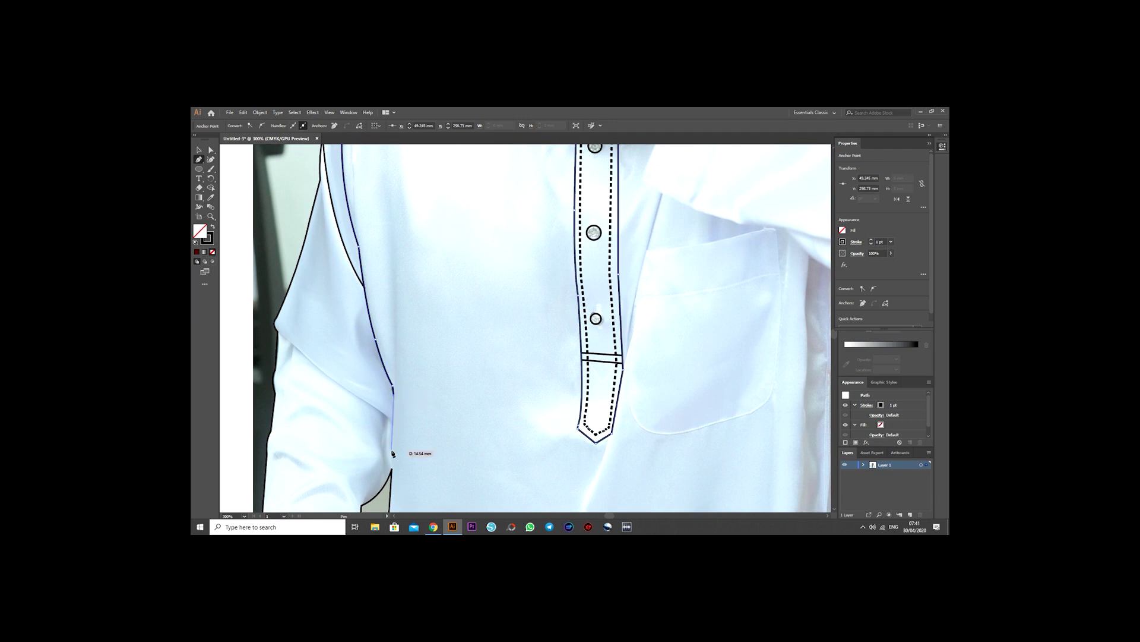
click(392, 420)
click(306, 359)
click(275, 326)
scroll(262, 267, down, 2)
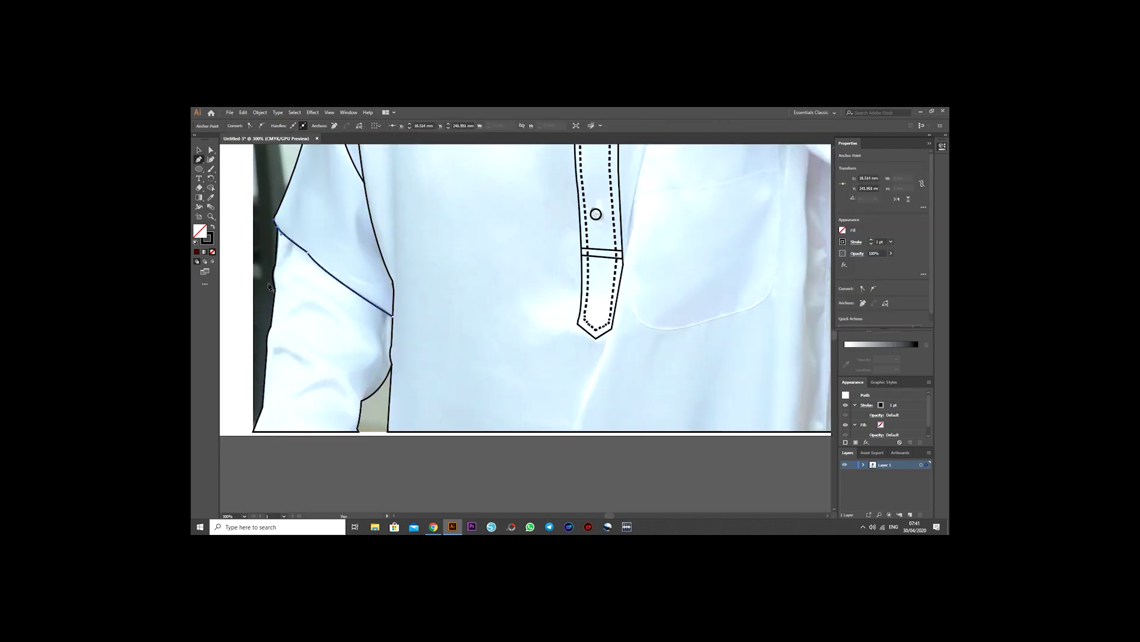
drag(276, 360, 248, 258)
key(Escape)
- Draw two curved crease marks on the lower sleeve
click(293, 316)
drag(340, 326, 360, 354)
click(294, 317)
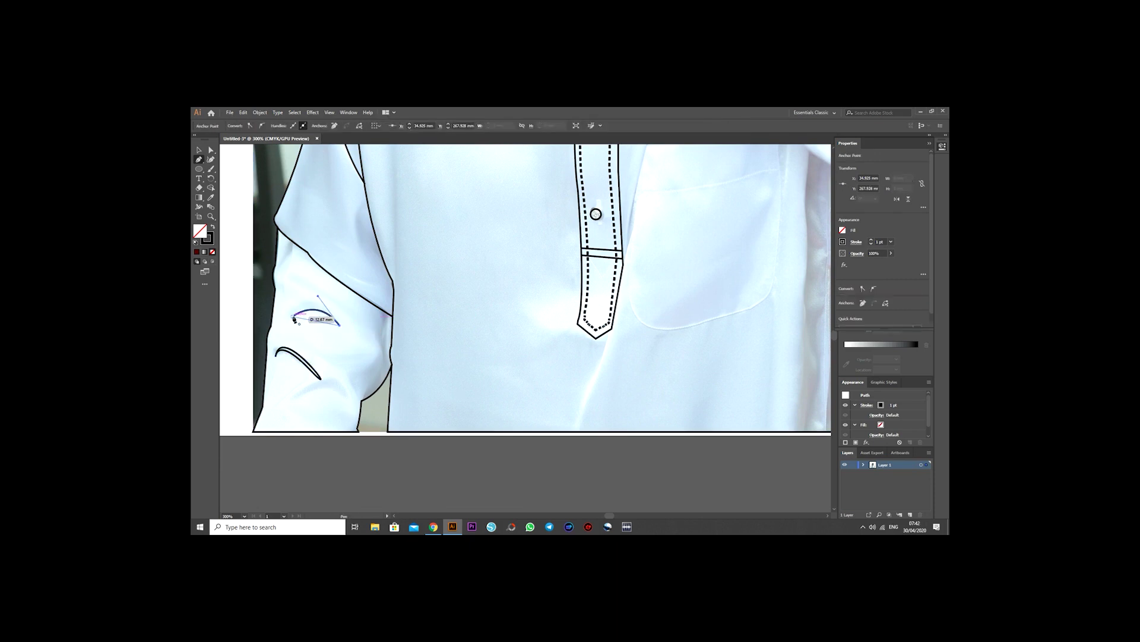
key(Escape)
click(298, 398)
drag(345, 393, 343, 386)
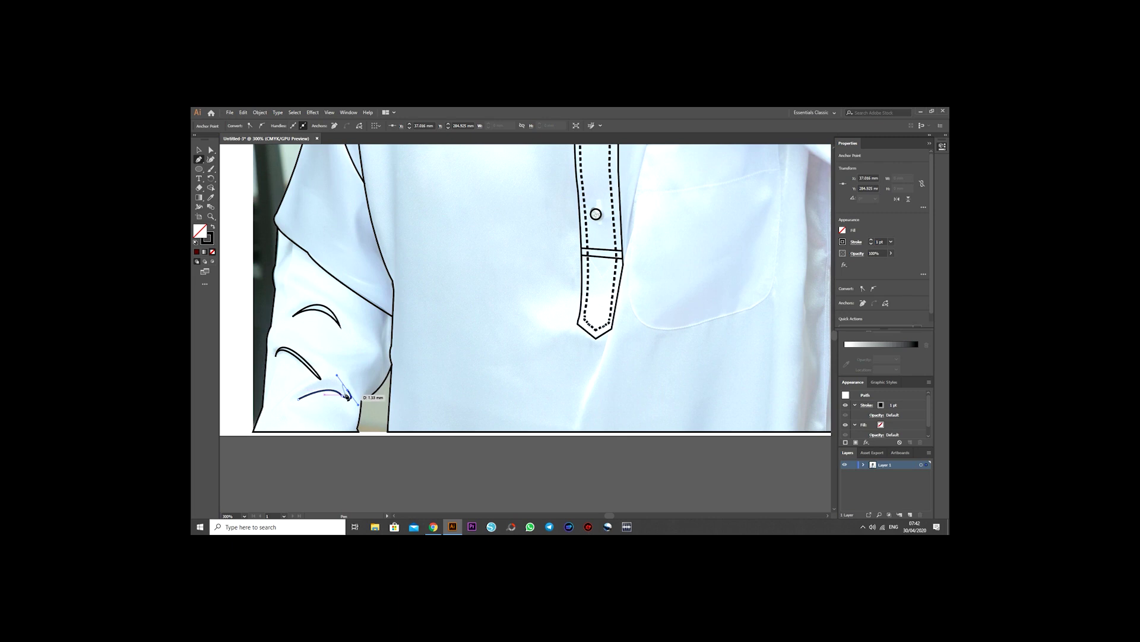
scroll(253, 442, up, 2)
key(Escape)
- Draw the cuff detail shape and begin the chest pocket's top edge
click(358, 419)
click(350, 400)
click(374, 389)
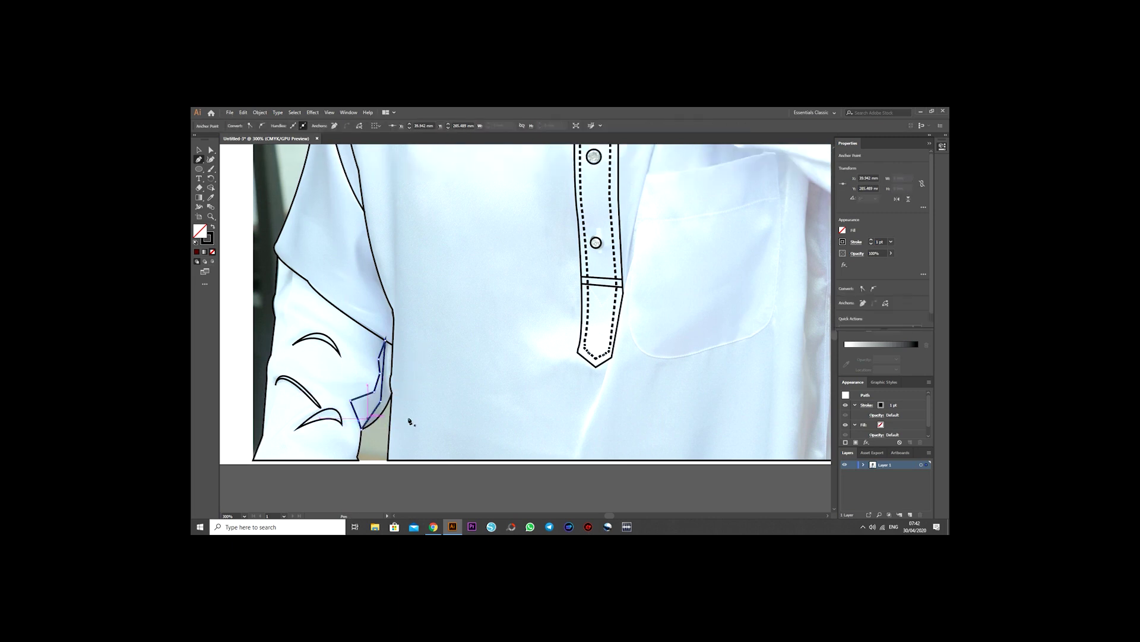
key(Escape)
scroll(672, 338, up, 5)
click(646, 287)
click(732, 274)
- Finish the pocket outline with a rounded bottom-left corner and close it
scroll(739, 287, up, 2)
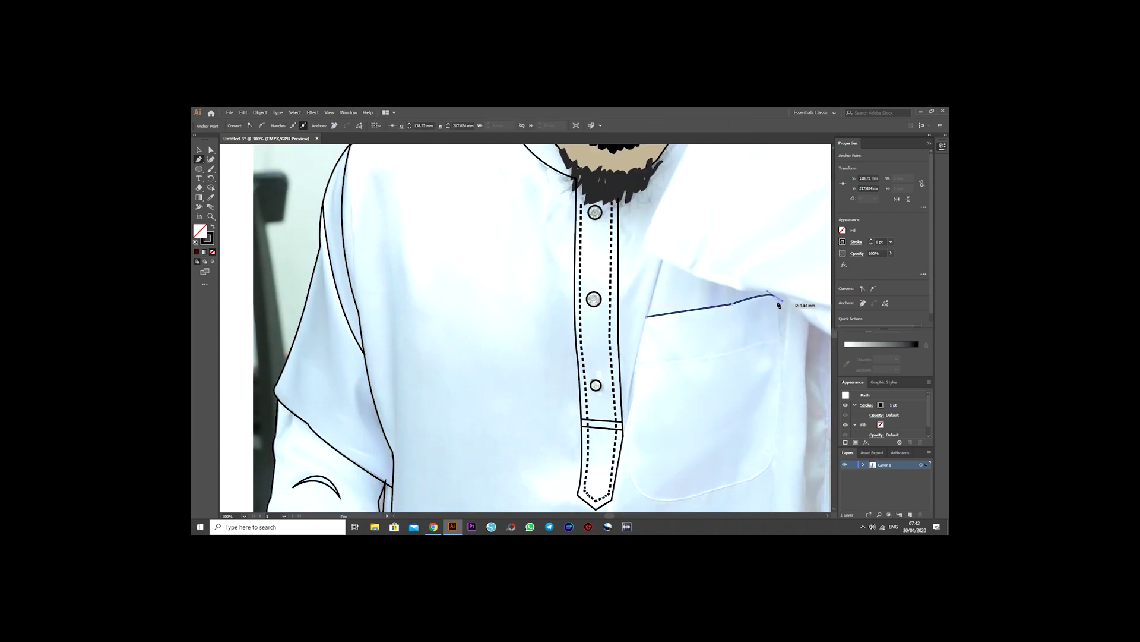
scroll(779, 305, down, 2)
click(745, 445)
click(673, 463)
drag(631, 438, 625, 410)
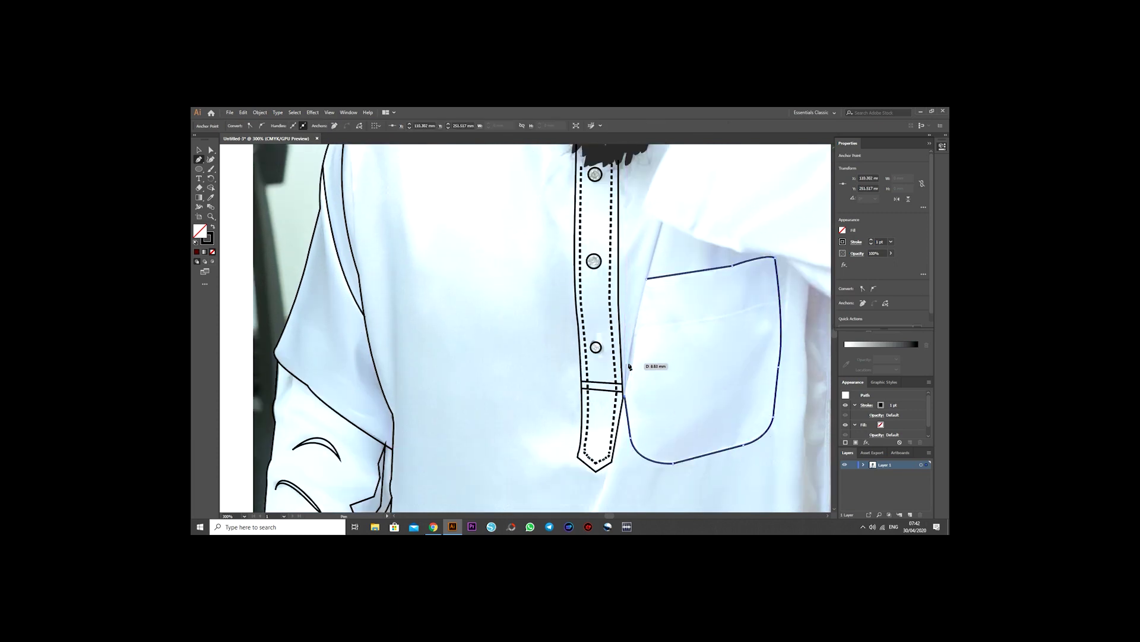
click(646, 278)
scroll(659, 332, up, 2)
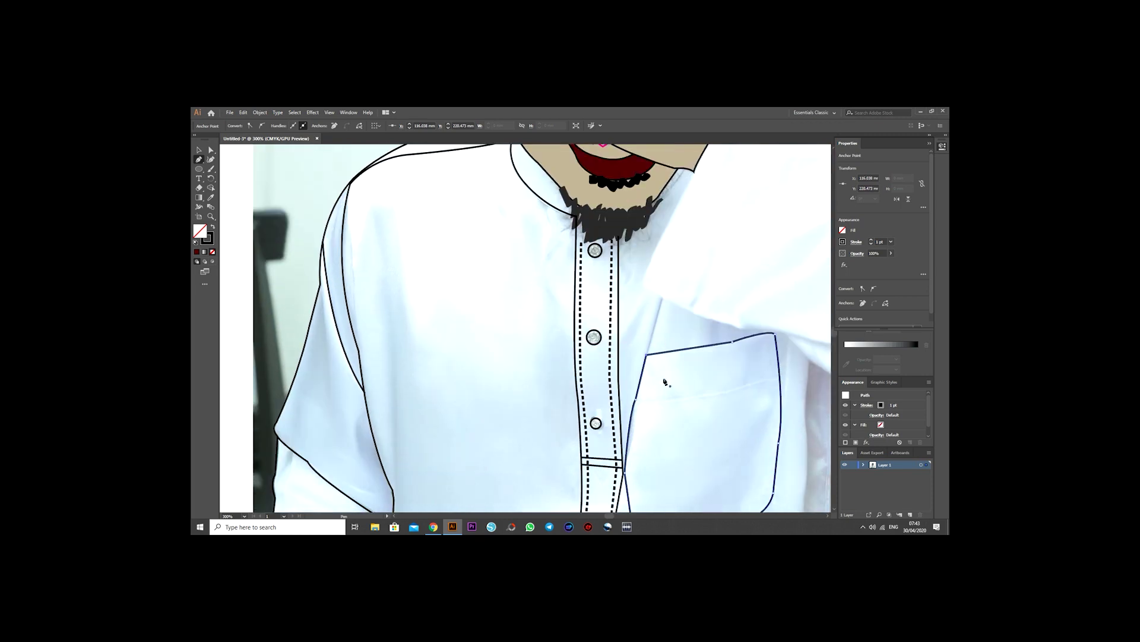
- Draw a stitch line across the pocket top and give it a dashed brush
click(775, 349)
click(721, 363)
click(641, 373)
key(v)
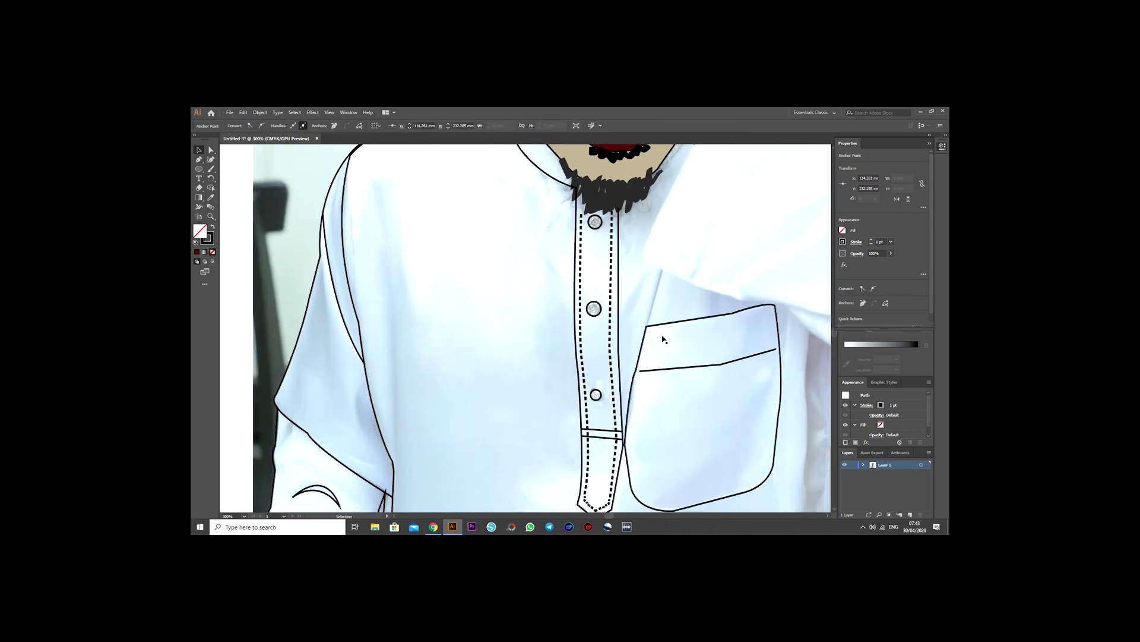
click(684, 366)
click(377, 125)
click(356, 177)
click(263, 239)
- Draw an inner line along the pocket's side and bottom
key(p)
scroll(722, 387, down, 2)
click(777, 308)
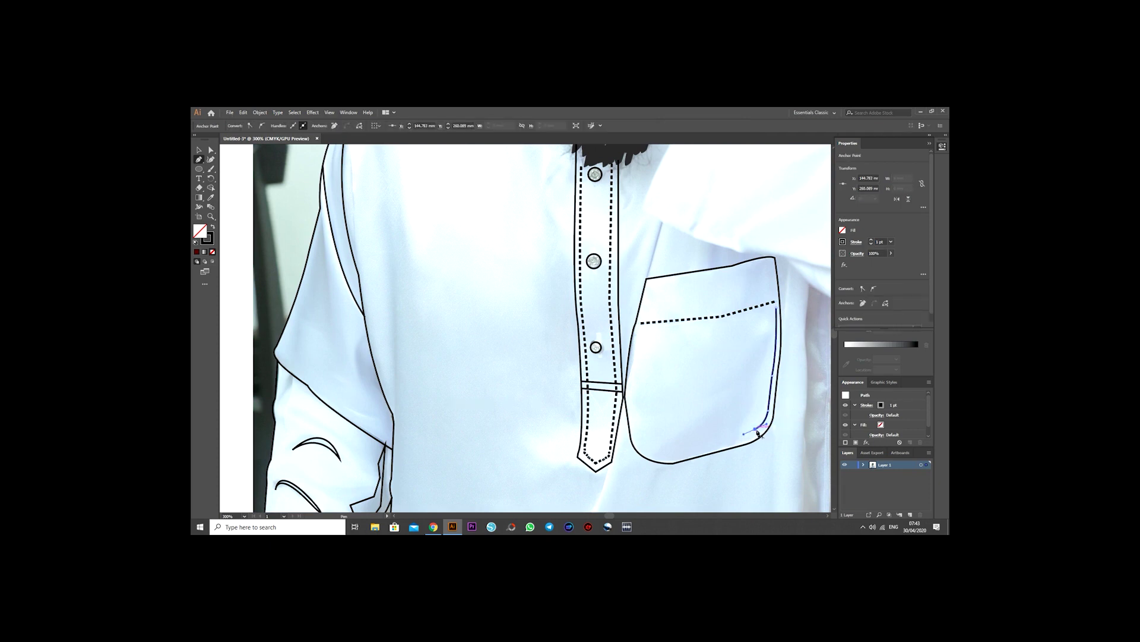
click(669, 460)
click(631, 386)
- Apply the Dashed Line 1.1 brush to the inner pocket line
key(v)
click(398, 125)
click(357, 177)
scroll(368, 297, down, 1)
- Draw a closed leaf-shaped fold on the sleeve
key(p)
click(357, 314)
drag(364, 363, 383, 386)
click(358, 315)
scroll(364, 318, up, 2)
- Add a closed triangular fold and another leaf-shaped fold down the sleeve
click(330, 363)
drag(322, 257, 312, 303)
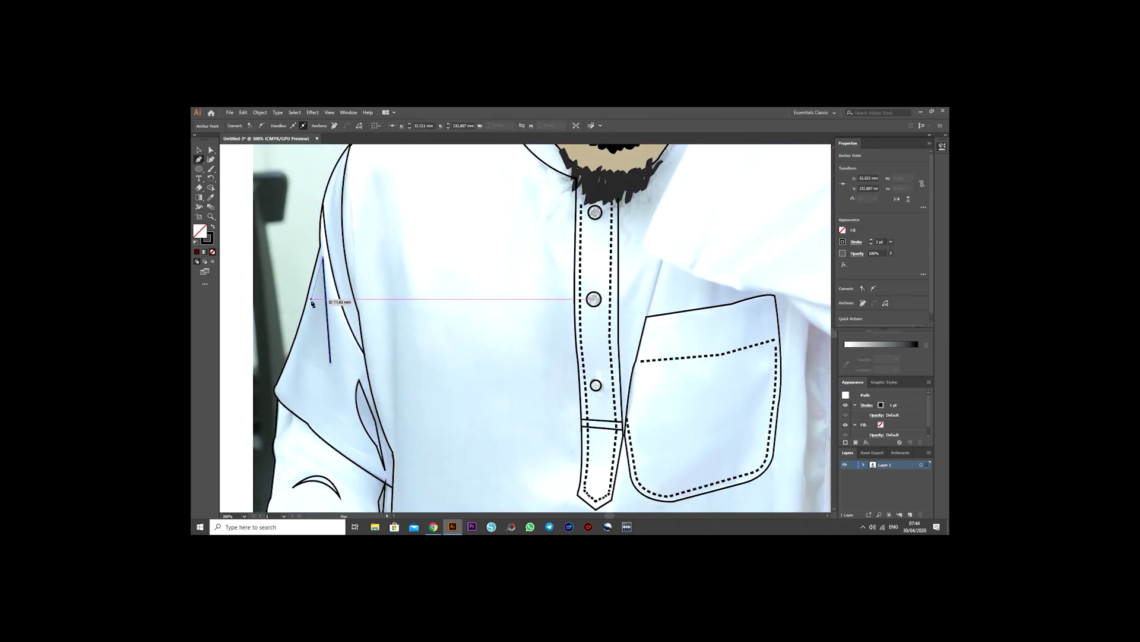
click(393, 450)
scroll(395, 356, up, 2)
click(385, 308)
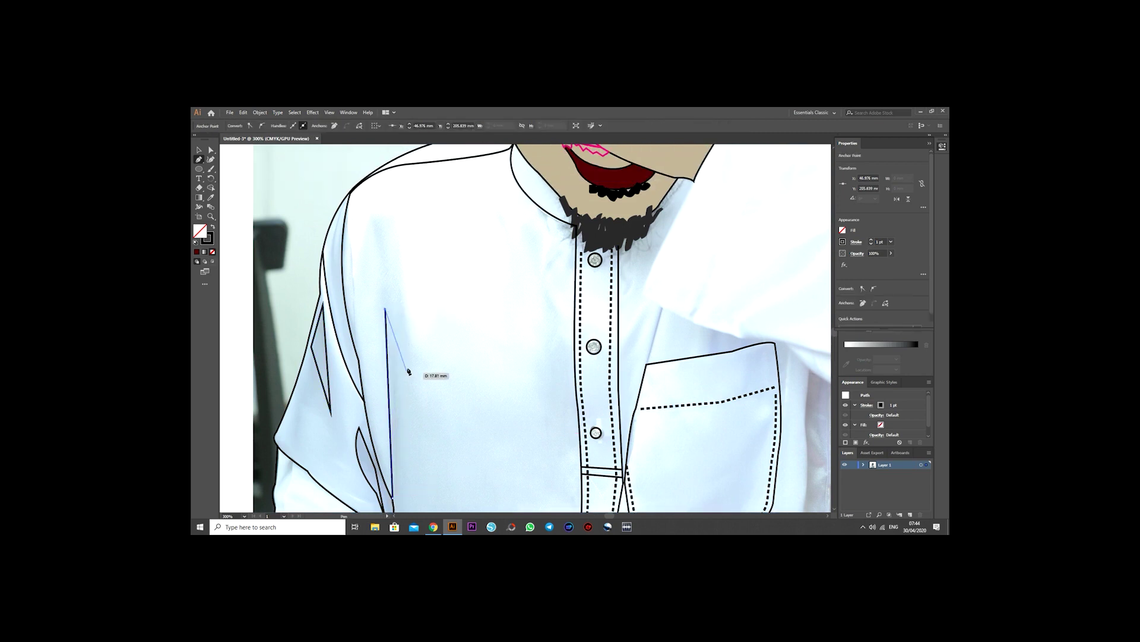
click(393, 496)
scroll(387, 356, down, 1)
- Draw a curved outline on the upper sleeve
click(337, 208)
drag(341, 314, 331, 241)
key(Escape)
scroll(416, 297, up, 1)
- Trace a curved crease from beside the pocket to the collar tip
click(787, 361)
drag(743, 357, 701, 345)
click(642, 314)
scroll(654, 333, up, 3)
click(693, 291)
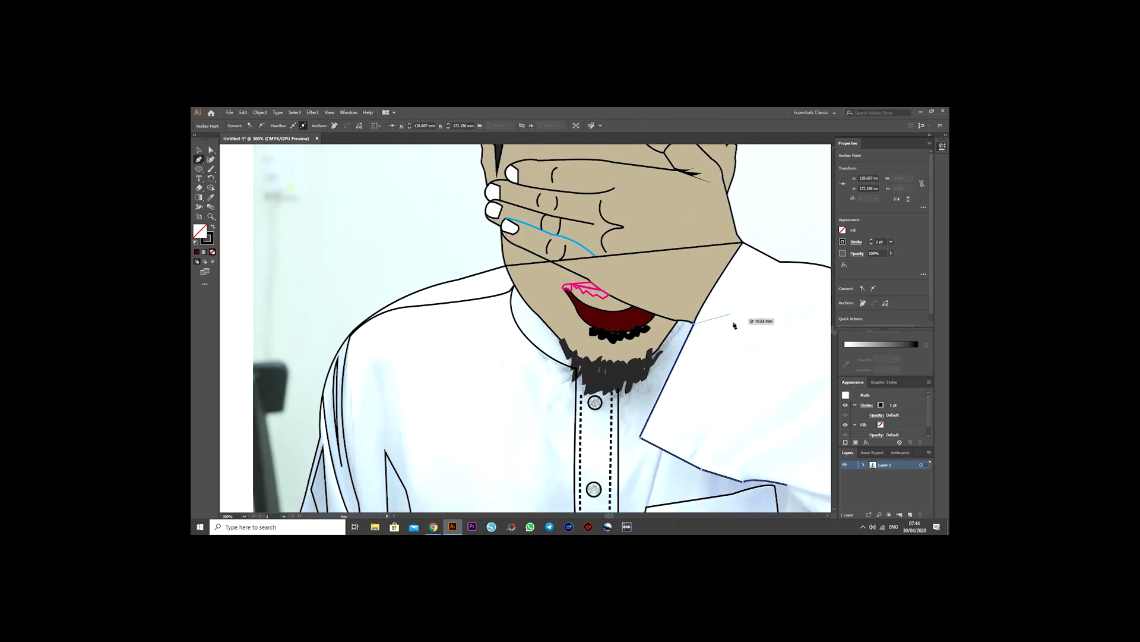
scroll(828, 514, right, 5)
scroll(526, 327, down, 2)
scroll(526, 327, down, 3)
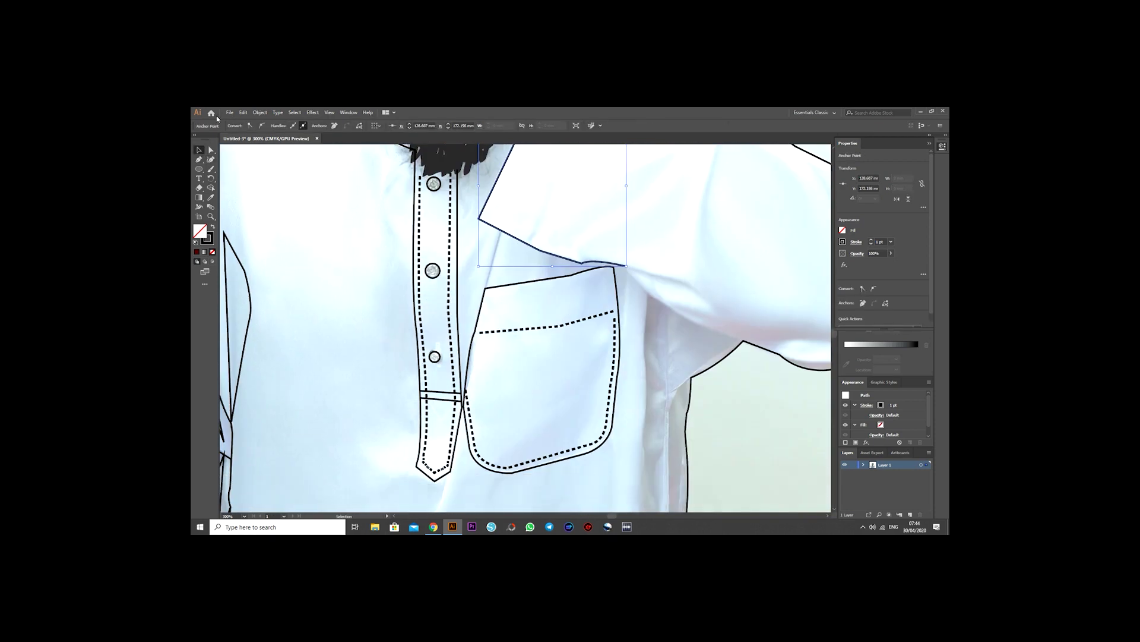
- Add a short curved crease below the collar and release the path
click(674, 278)
drag(712, 303, 724, 323)
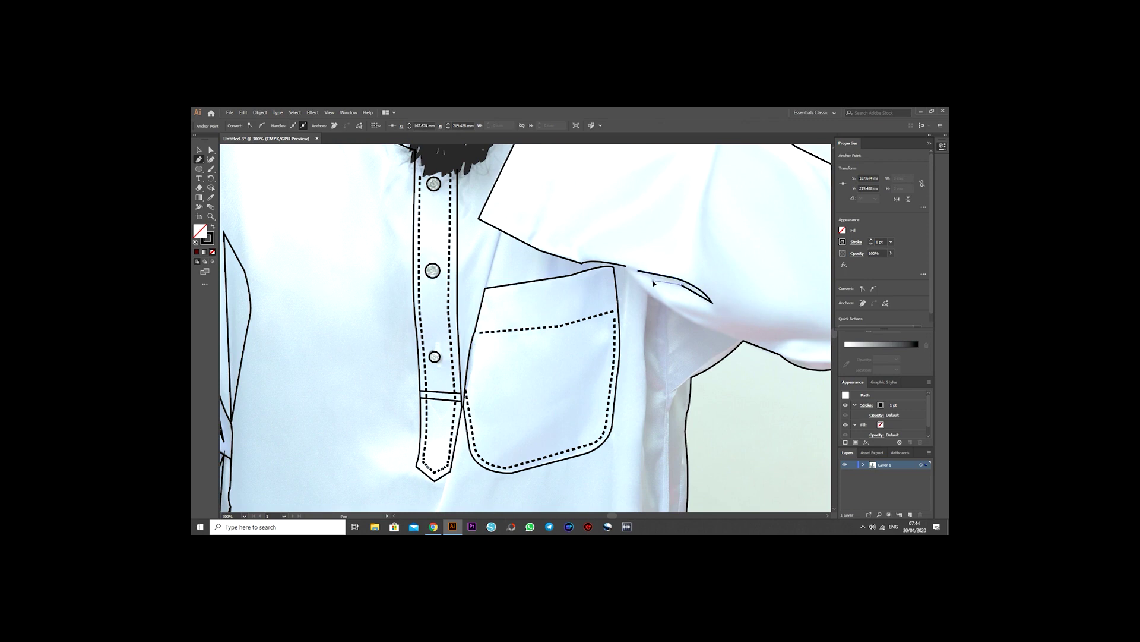
click(631, 279)
scroll(631, 326, down, 1)
click(624, 303)
ctrl+click(377, 229)
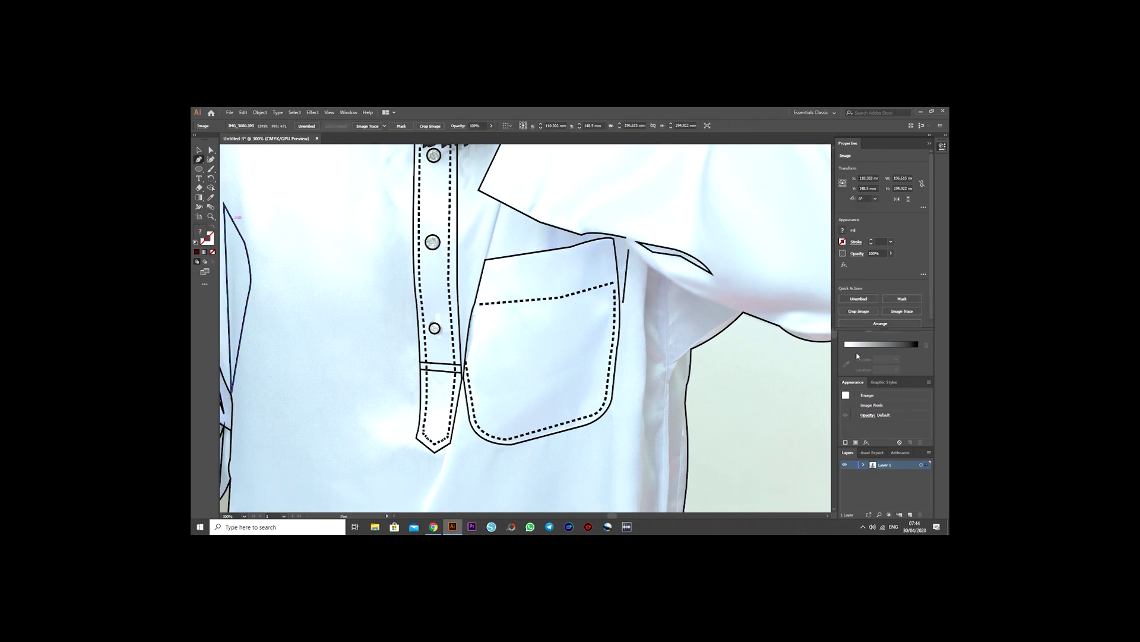
- Draw a vertical side seam line with a black 1 pt stroke
scroll(669, 301, down, 3)
click(663, 449)
ctrl+click(331, 402)
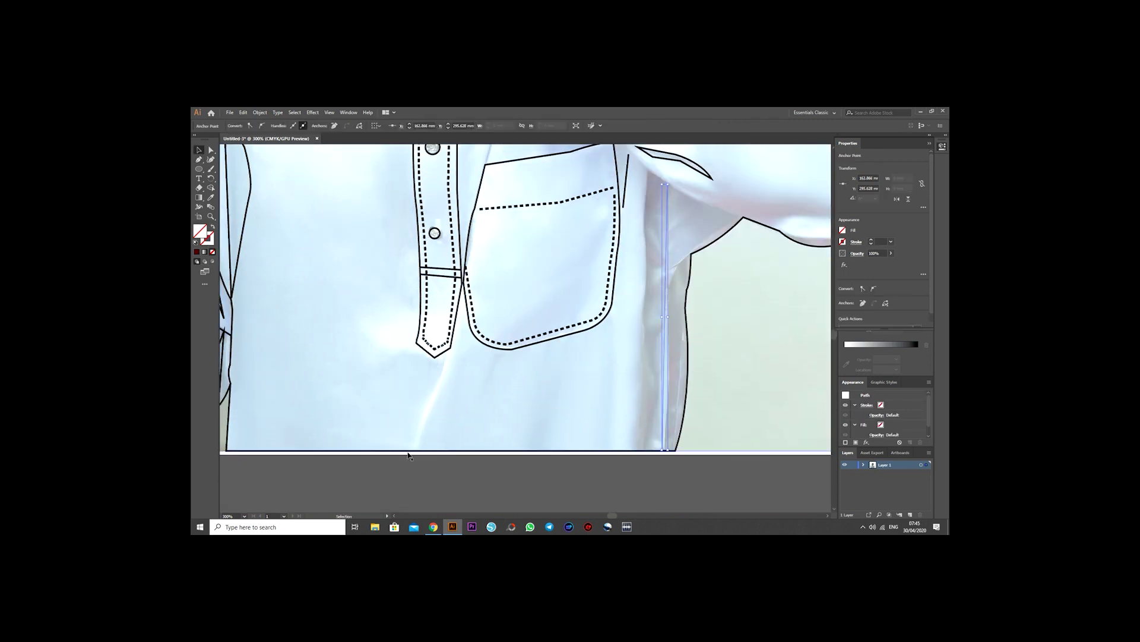
click(241, 128)
key(p)
- Curve a path from the collar endpoint down toward the side seam
scroll(540, 242, up, 1)
click(628, 161)
drag(742, 236, 792, 242)
click(199, 150)
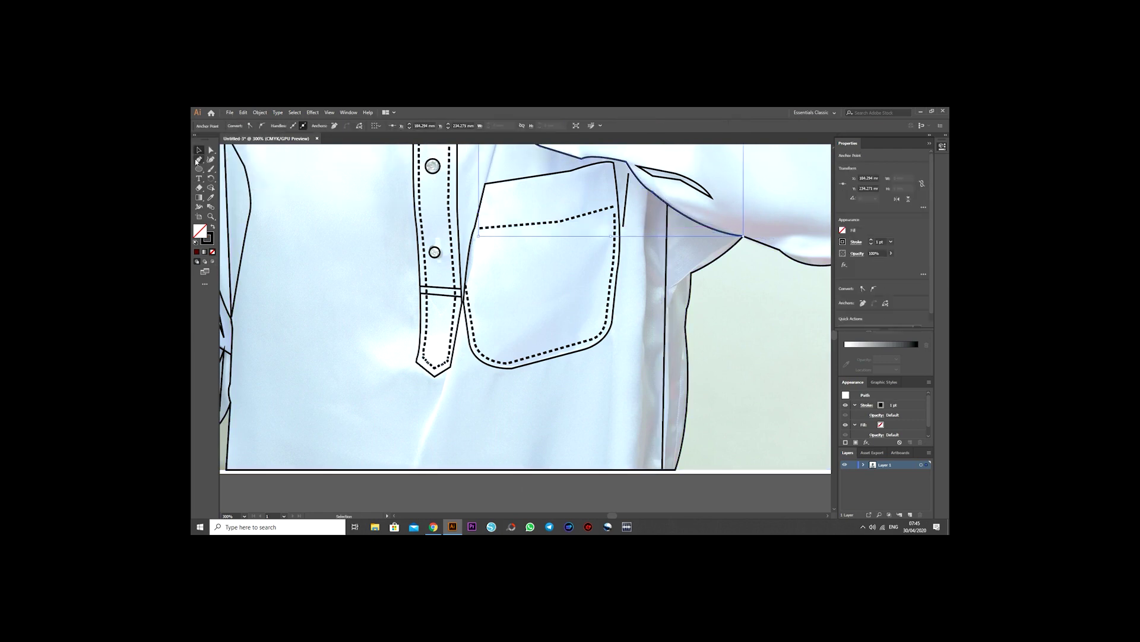
click(199, 149)
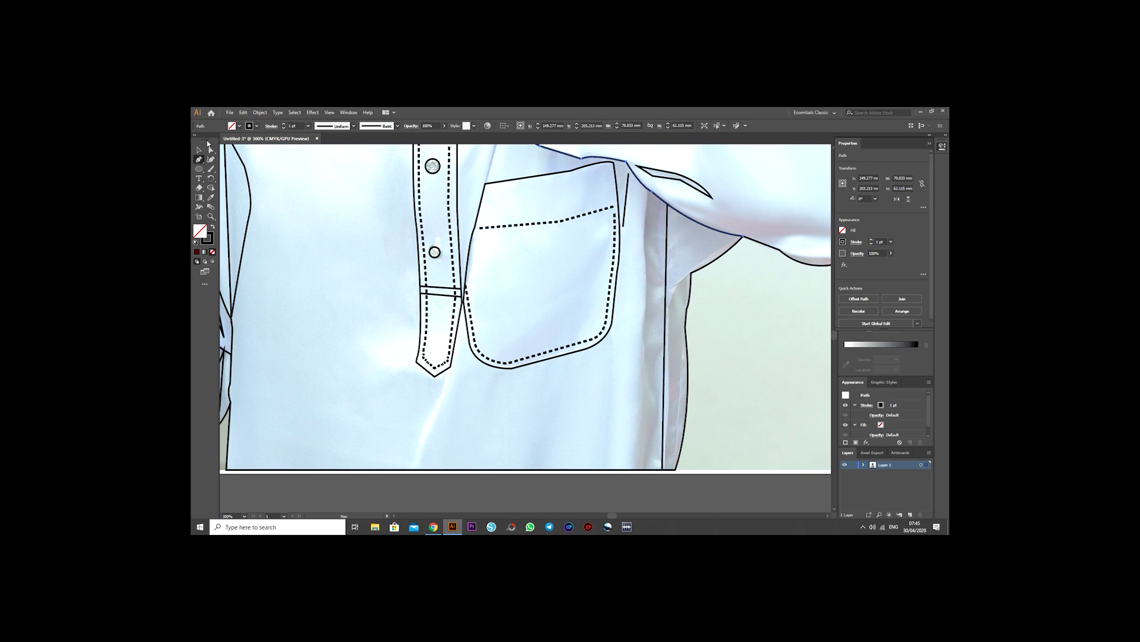
- Draw seam lines running from the hem up the shirt side to the shoulder
click(643, 470)
drag(641, 374, 649, 353)
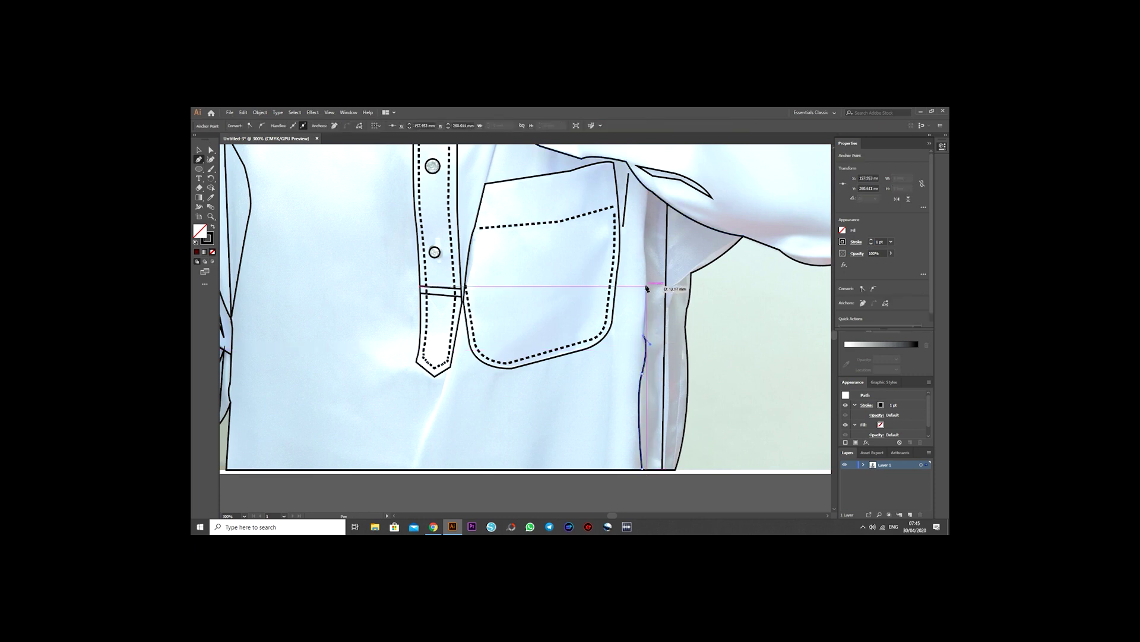
ctrl+click(624, 270)
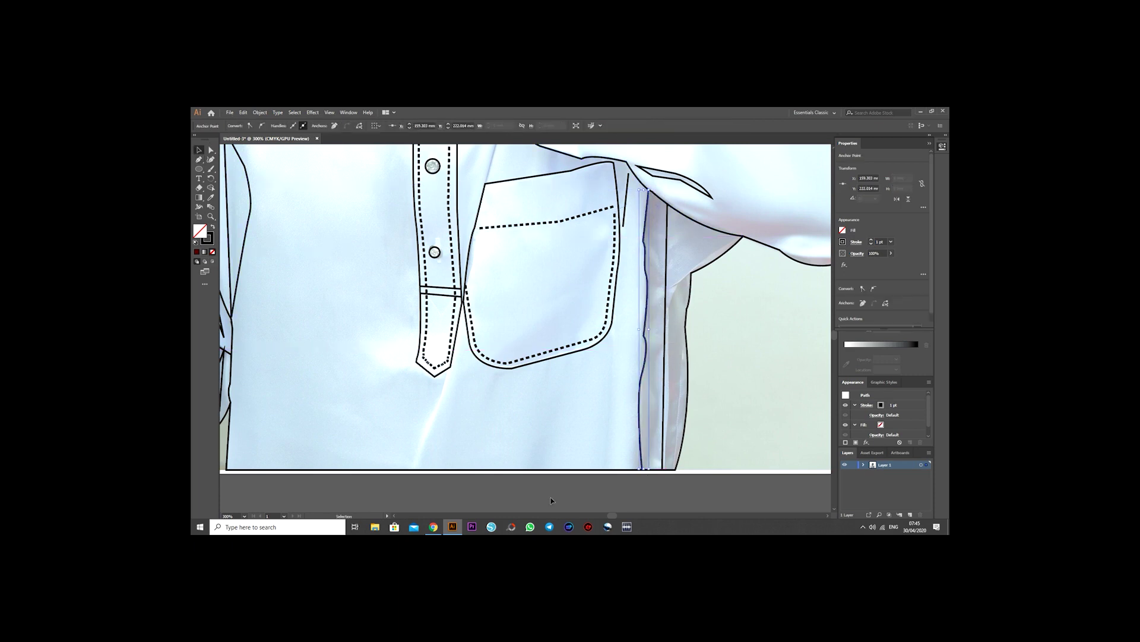
click(675, 469)
click(686, 335)
key(ctrl+z)
click(664, 469)
click(670, 306)
click(737, 242)
- Draw a crease from the placket tip down to the hem
scroll(256, 262, down, 1)
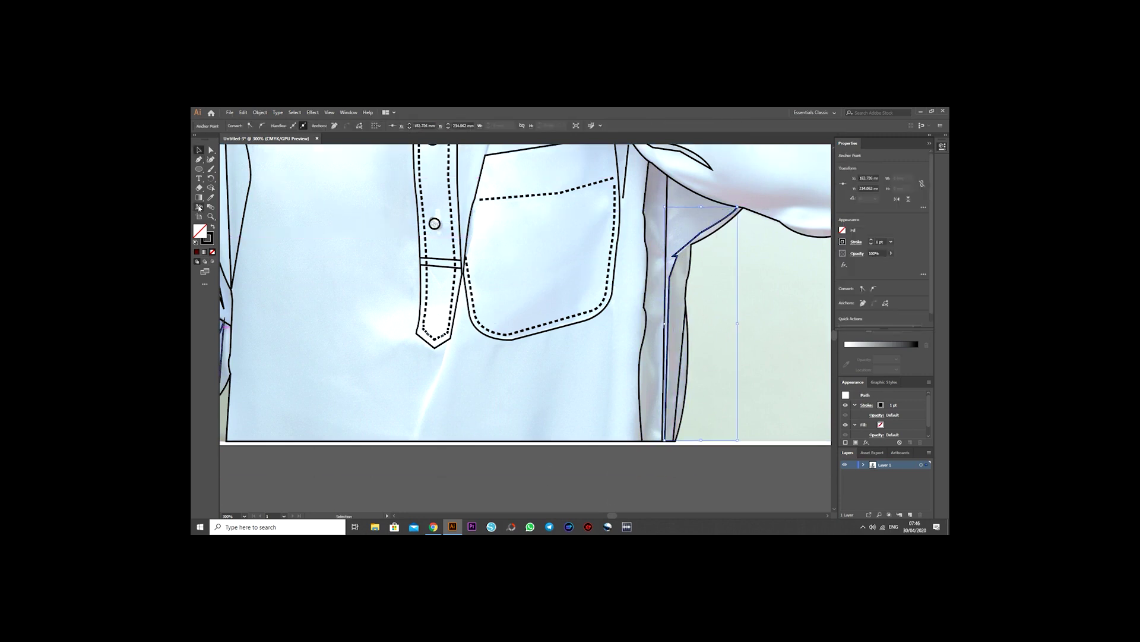
ctrl+click(450, 344)
click(450, 343)
click(414, 438)
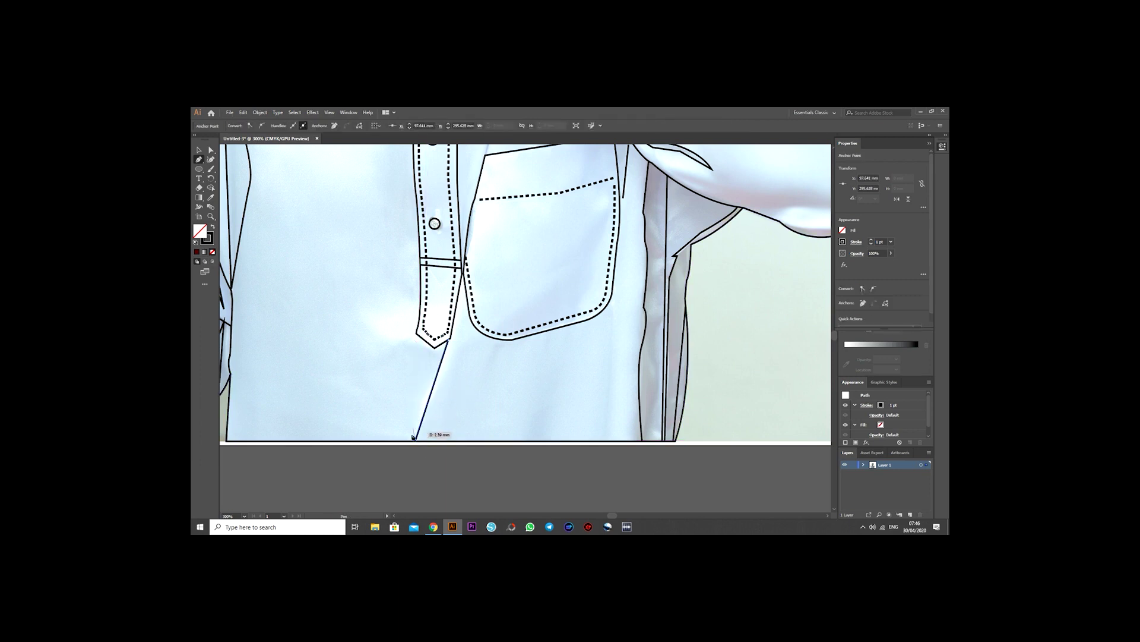
- Trace a four-point crease down the raised sleeve
scroll(420, 356, up, 5)
click(722, 253)
click(712, 321)
click(714, 373)
click(751, 428)
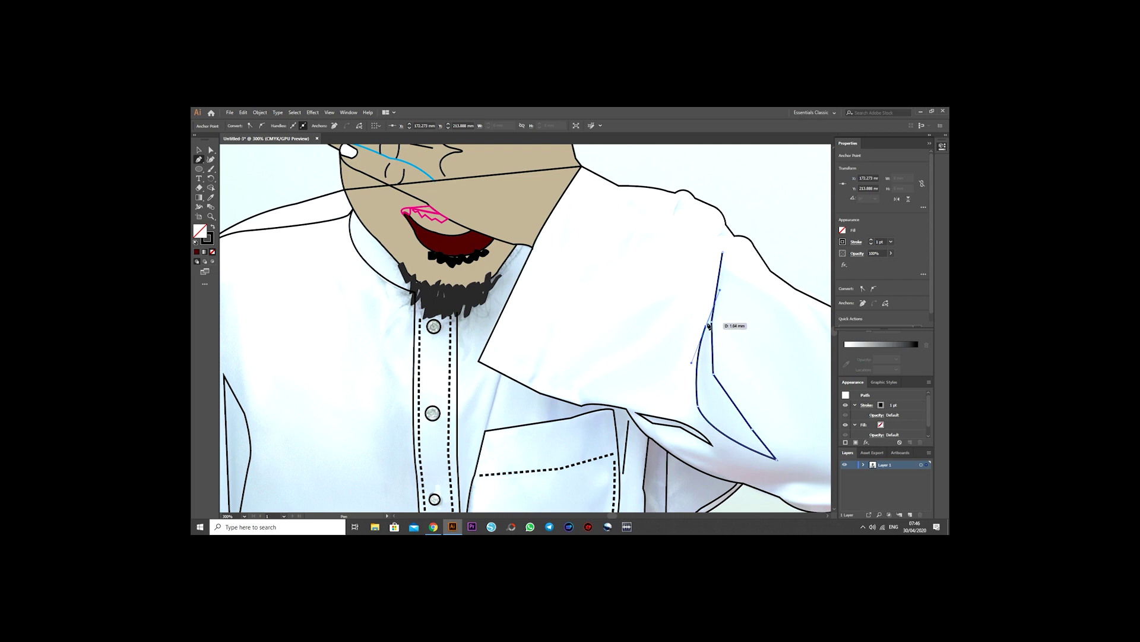
- Trace a shoulder crease and a curved sleeve crease, giving the curve a black stroke
scroll(723, 254, up, 1)
click(620, 213)
click(771, 299)
click(199, 158)
click(682, 322)
drag(575, 404, 633, 397)
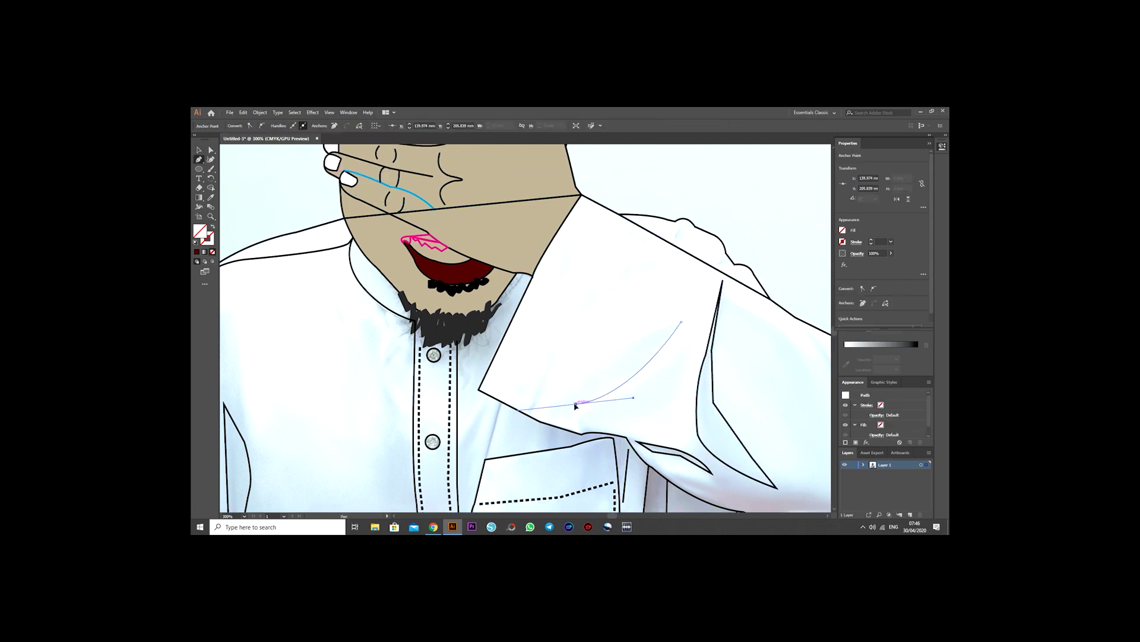
click(681, 322)
click(199, 150)
click(669, 336)
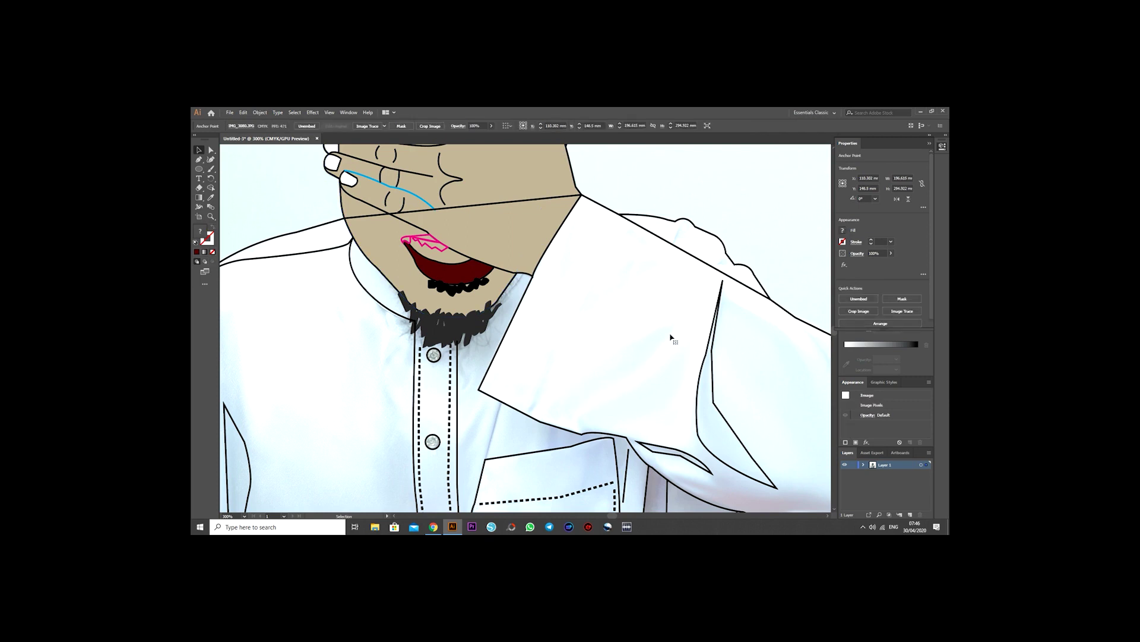
click(250, 126)
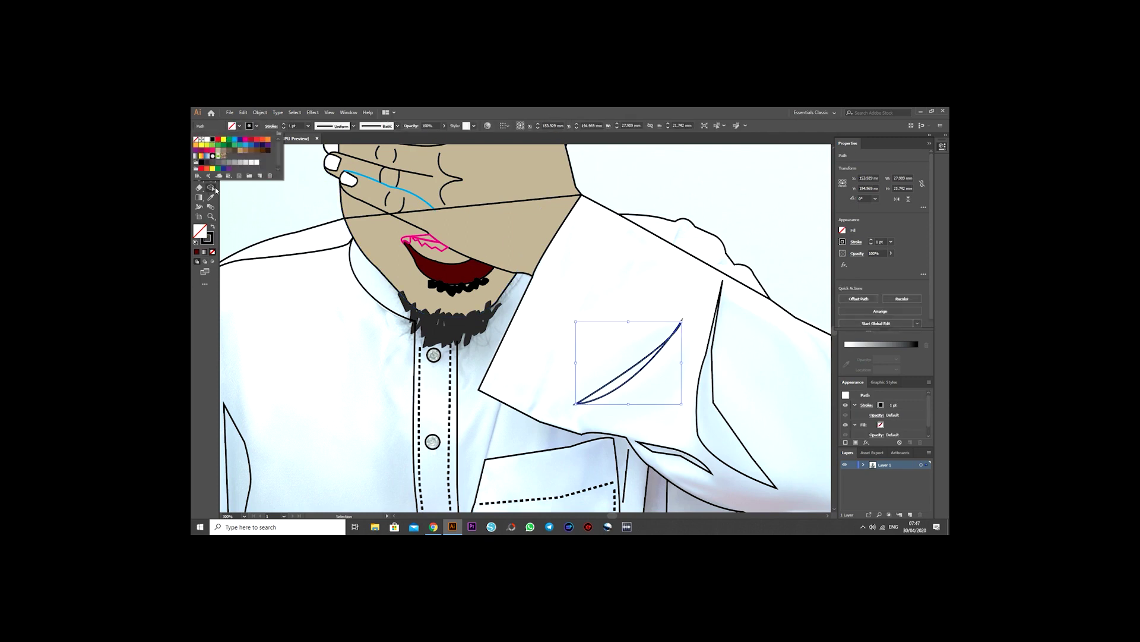
- Pen-draw a short shoulder crease, a chevron fold and a small lower crease on the sleeve
key(p)
click(684, 229)
click(676, 243)
click(580, 314)
click(644, 300)
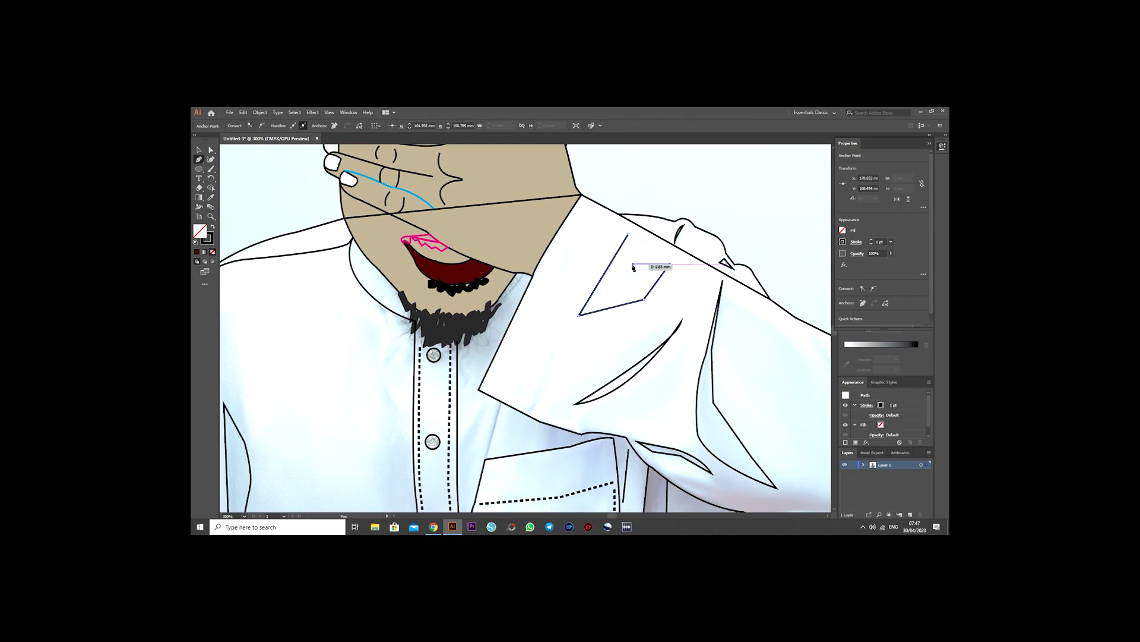
click(628, 233)
click(546, 372)
click(529, 409)
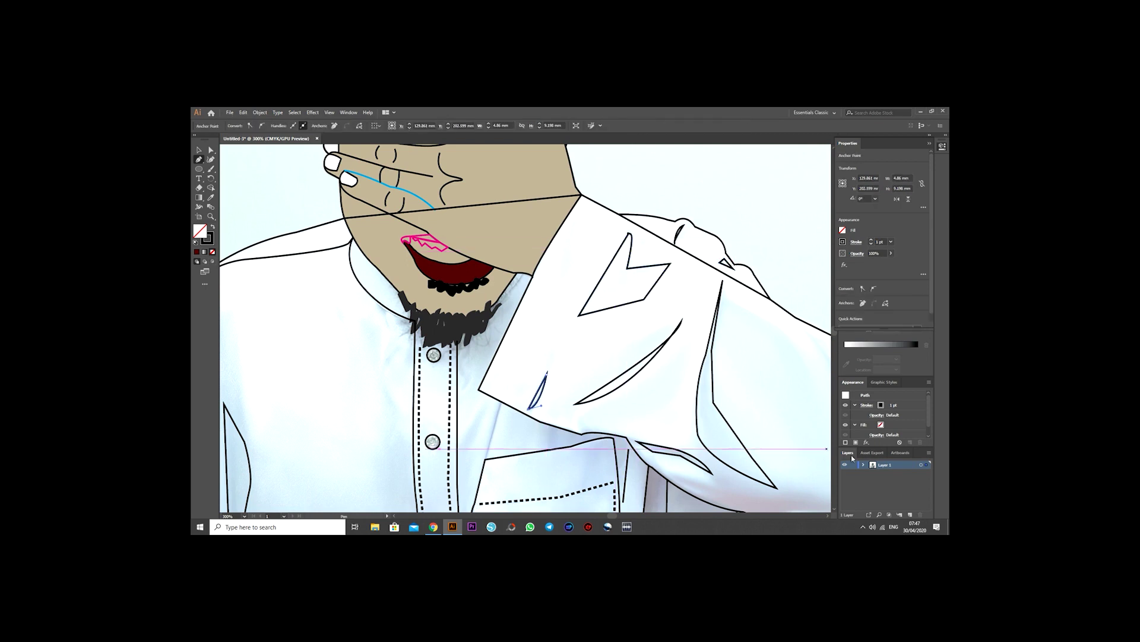
scroll(682, 469, down, 2)
scroll(682, 469, right, 3)
key(v)
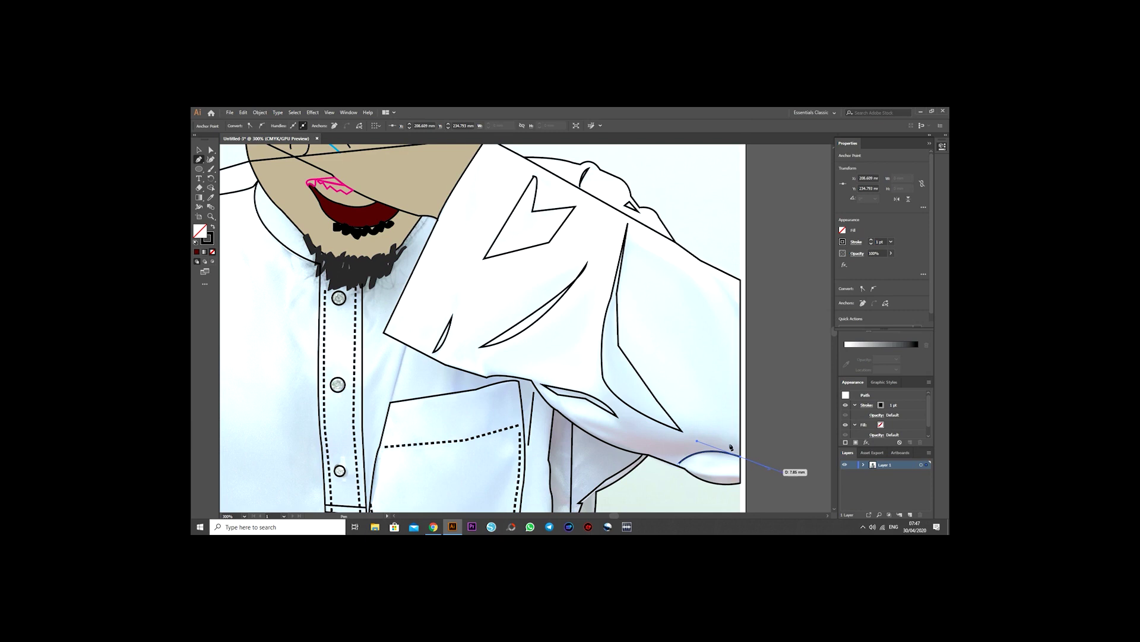
- Add a curved crease along the sleeve edge plus a short edge crease
scroll(316, 221, up, 2)
key(p)
click(643, 287)
drag(710, 357, 733, 407)
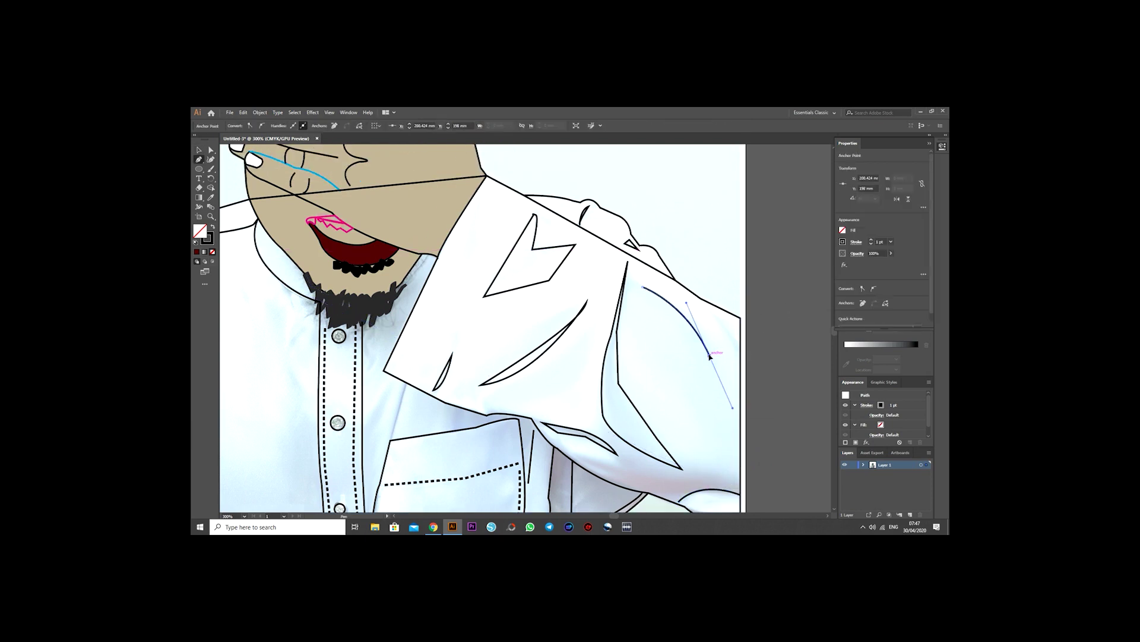
click(701, 299)
click(740, 359)
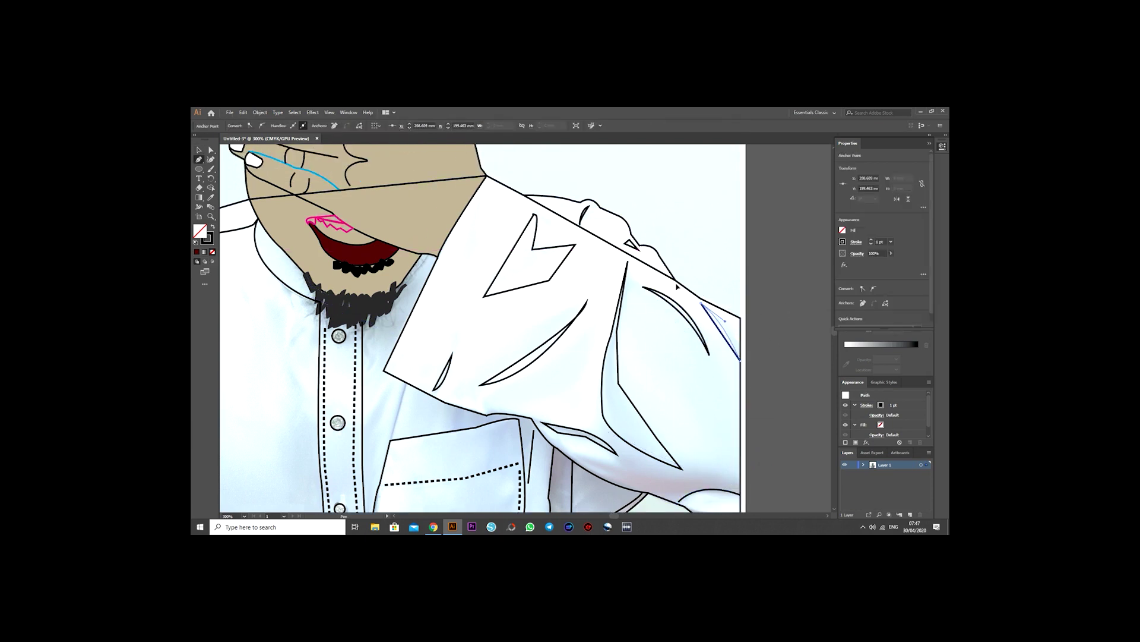
scroll(407, 311, down, 2)
- Draw a line from the sleeve corner to the pocket and a narrow fold beside the placket
click(407, 307)
scroll(407, 311, down, 2)
click(390, 270)
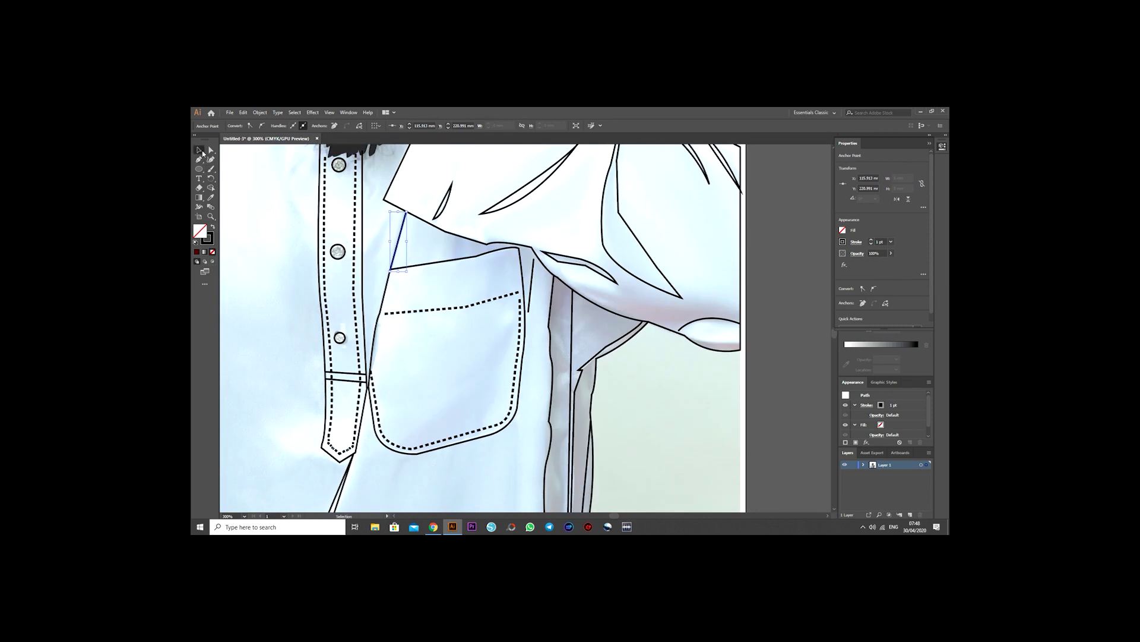
click(389, 214)
click(368, 296)
click(368, 247)
scroll(367, 290, up, 1)
scroll(367, 290, up, 3)
- Begin a curved beard path around the chin, then zoom out and back in on the shirt
click(426, 255)
drag(391, 300, 365, 321)
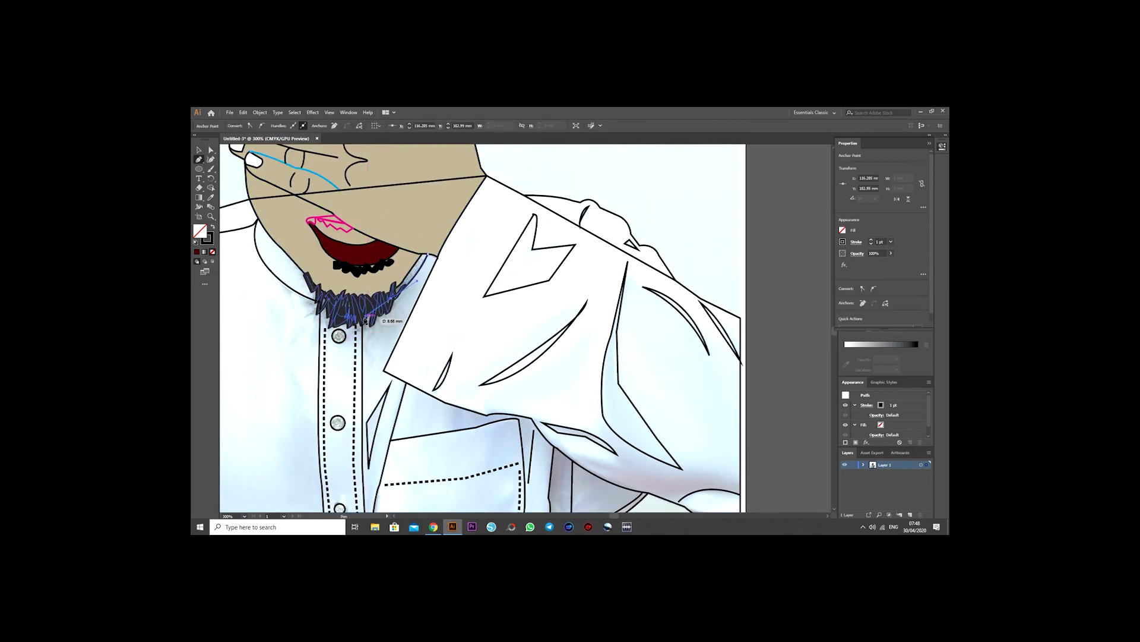
key(ctrl+minus)
key(ctrl+minus)
key(ctrl+minus)
key(ctrl+minus)
key(v)
key(ctrl+shift+a)
scroll(451, 395, down, 1)
key(ctrl+plus)
key(ctrl+plus)
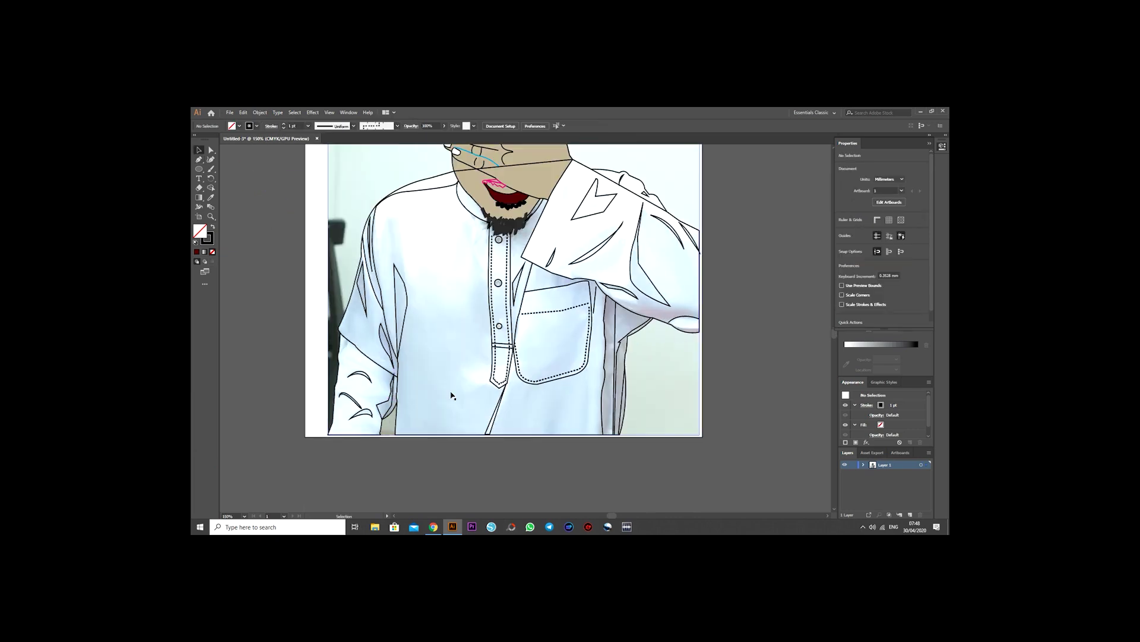
- Fill the shirt outline white and send it to the back behind the face
click(699, 425)
click(240, 126)
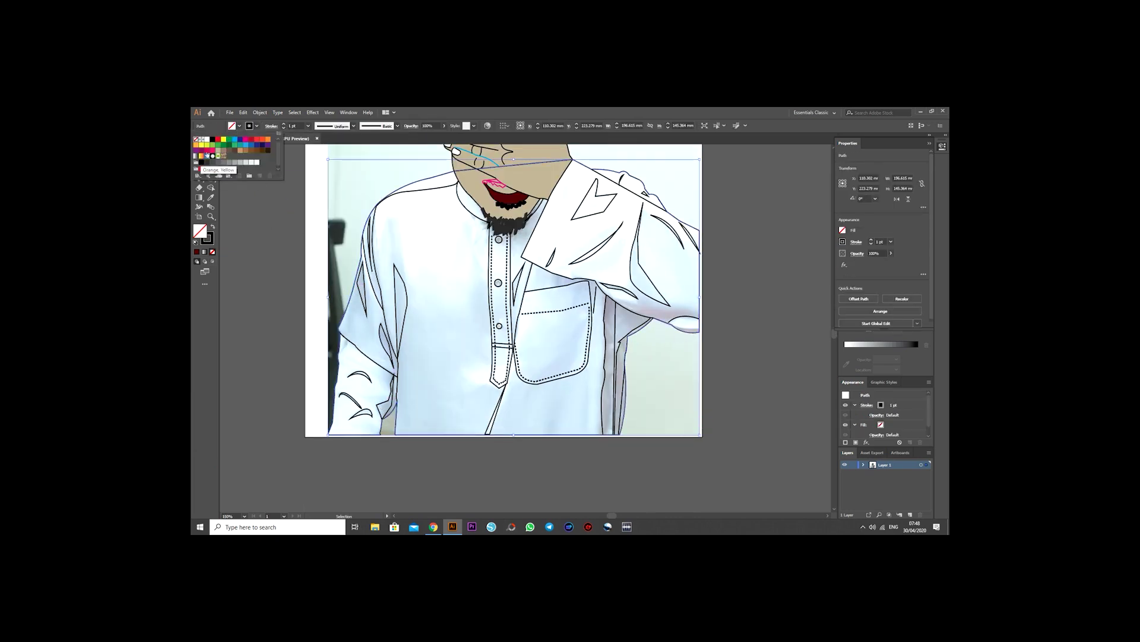
click(206, 140)
key(Escape)
right_click(395, 209)
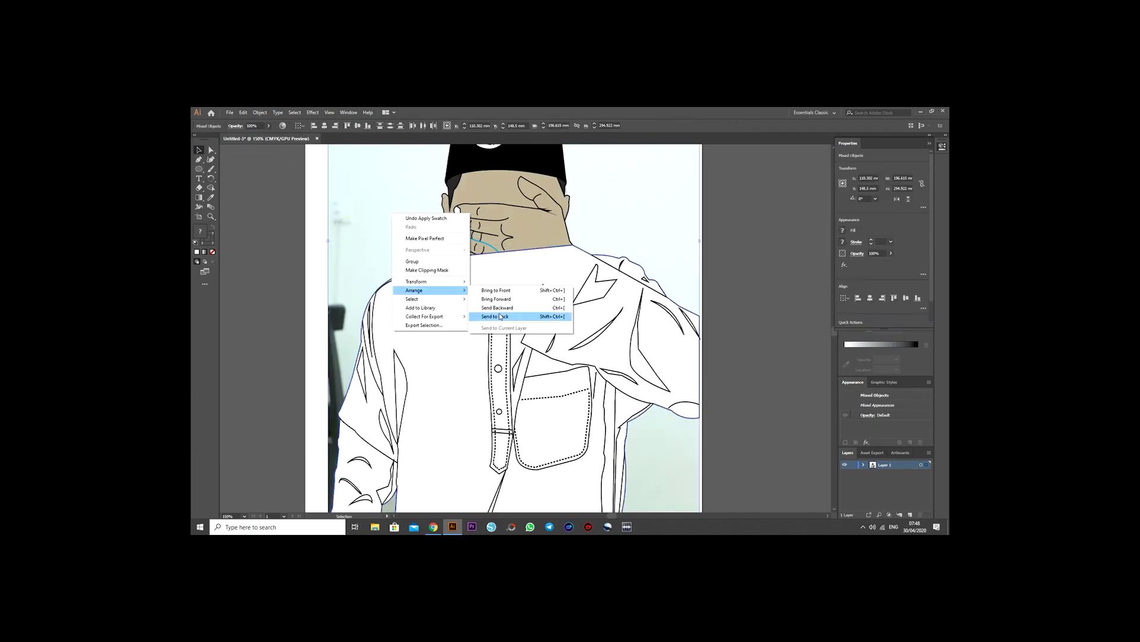
click(509, 318)
click(774, 350)
scroll(775, 353, up, 5)
- Give a small shirt path a black outline and no fill
click(690, 400)
click(252, 128)
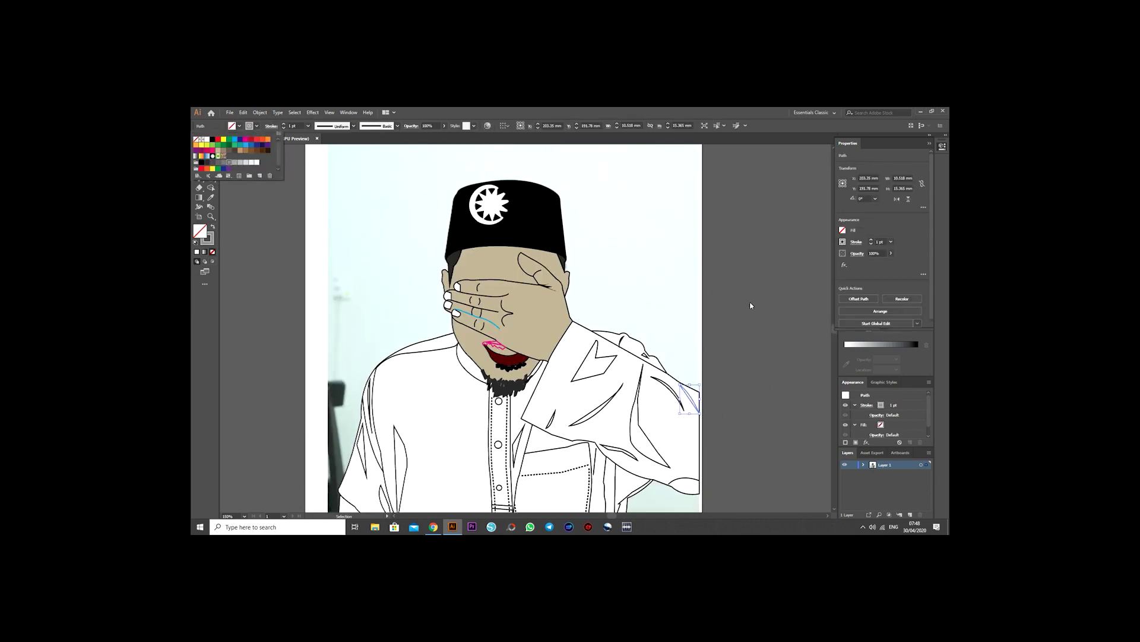
click(252, 125)
click(216, 166)
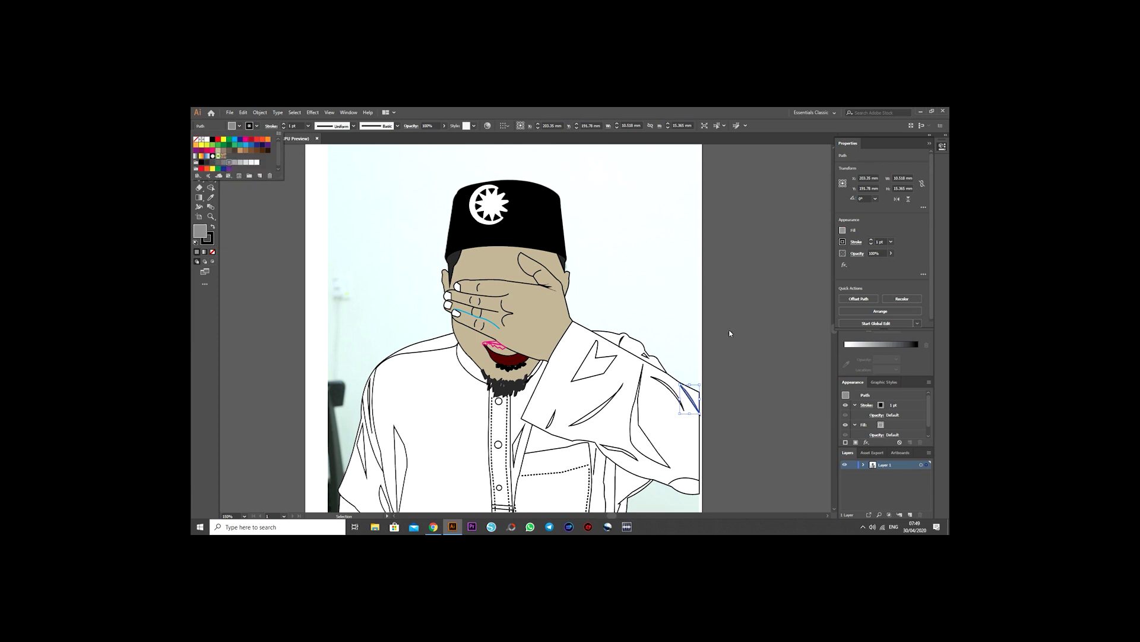
click(202, 141)
- Fill the right sleeve crease shapes light grey with no outline
shift+click(653, 415)
shift+click(531, 440)
click(239, 126)
click(246, 161)
click(251, 162)
click(257, 125)
- Fill the left sleeve creases light grey and remove their outlines
click(198, 142)
scroll(452, 327, down, 5)
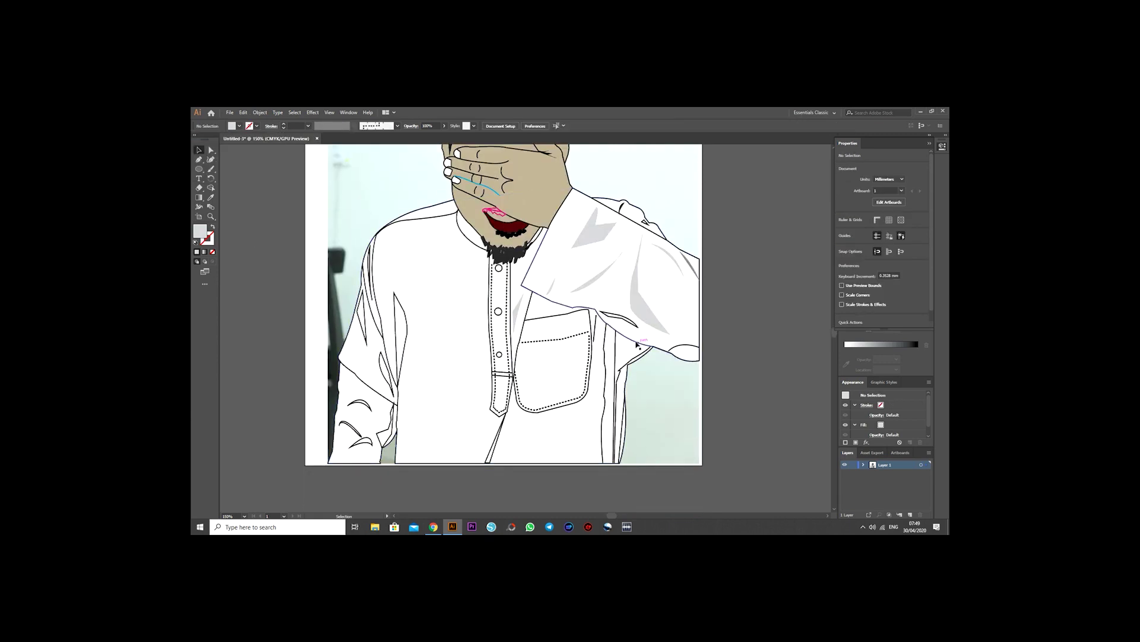
click(373, 355)
shift+click(361, 320)
shift+click(355, 410)
click(239, 126)
click(240, 161)
click(257, 126)
click(196, 139)
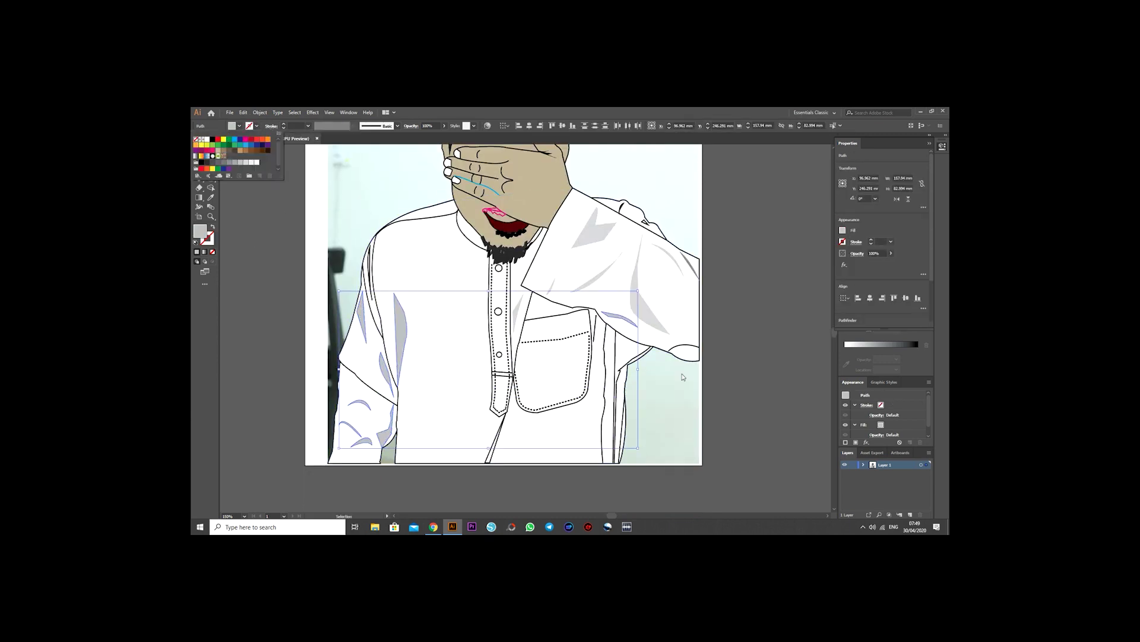
click(752, 382)
- Lower the face shape's fill opacity to make it semi-transparent
scroll(751, 377, up, 5)
click(505, 280)
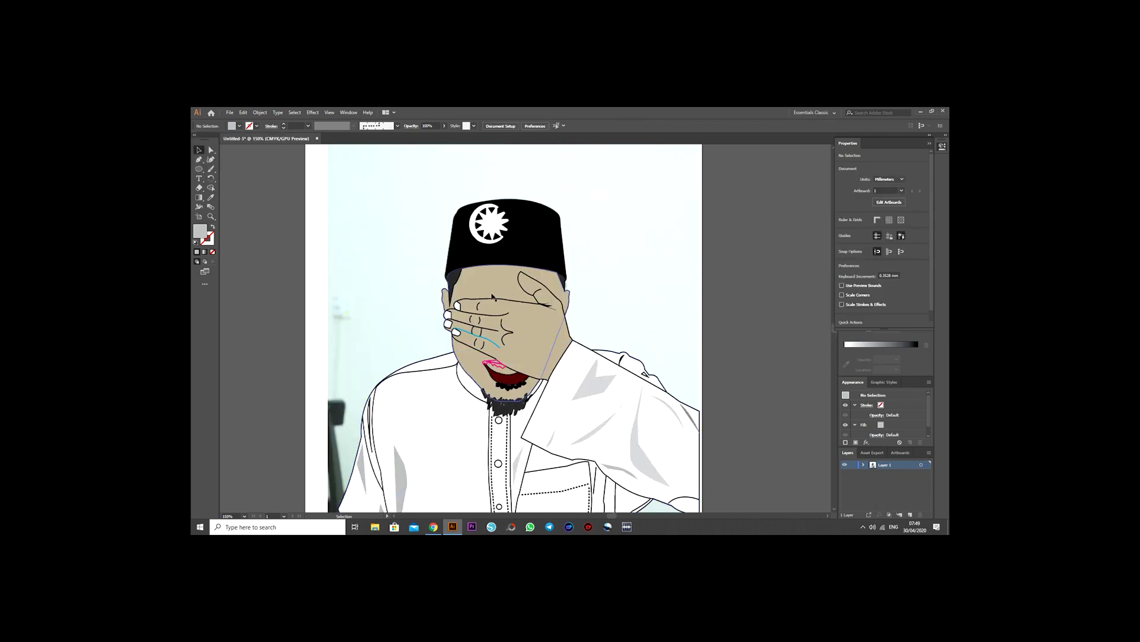
click(239, 125)
click(445, 126)
drag(437, 138, 412, 138)
click(745, 337)
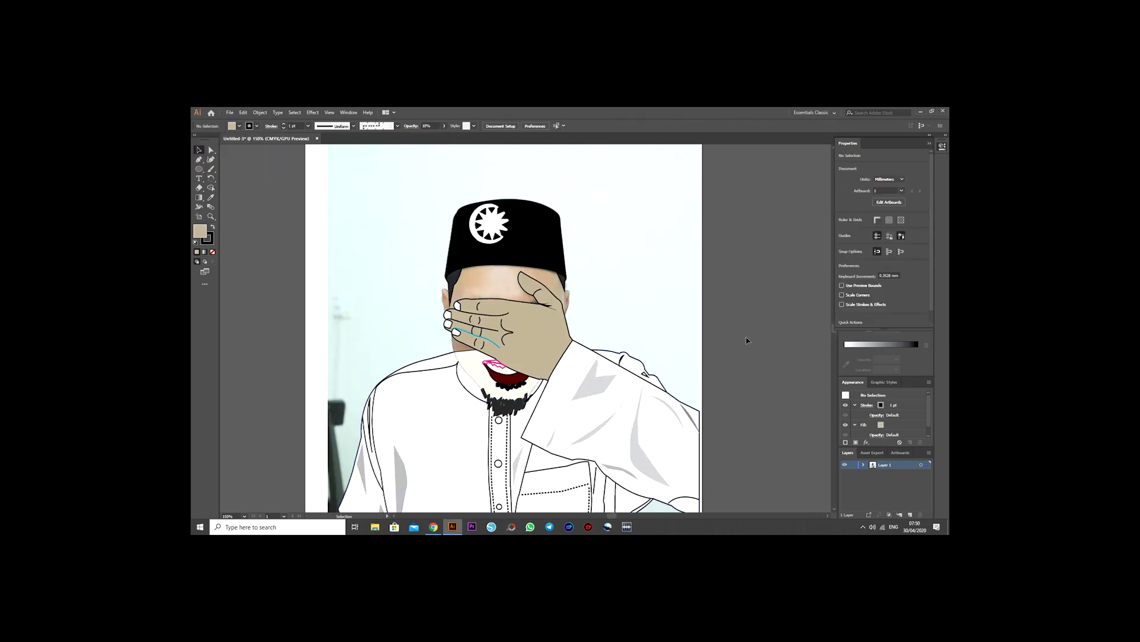
key(ctrl+plus)
key(ctrl+plus)
key(ctrl+plus)
key(p)
click(628, 259)
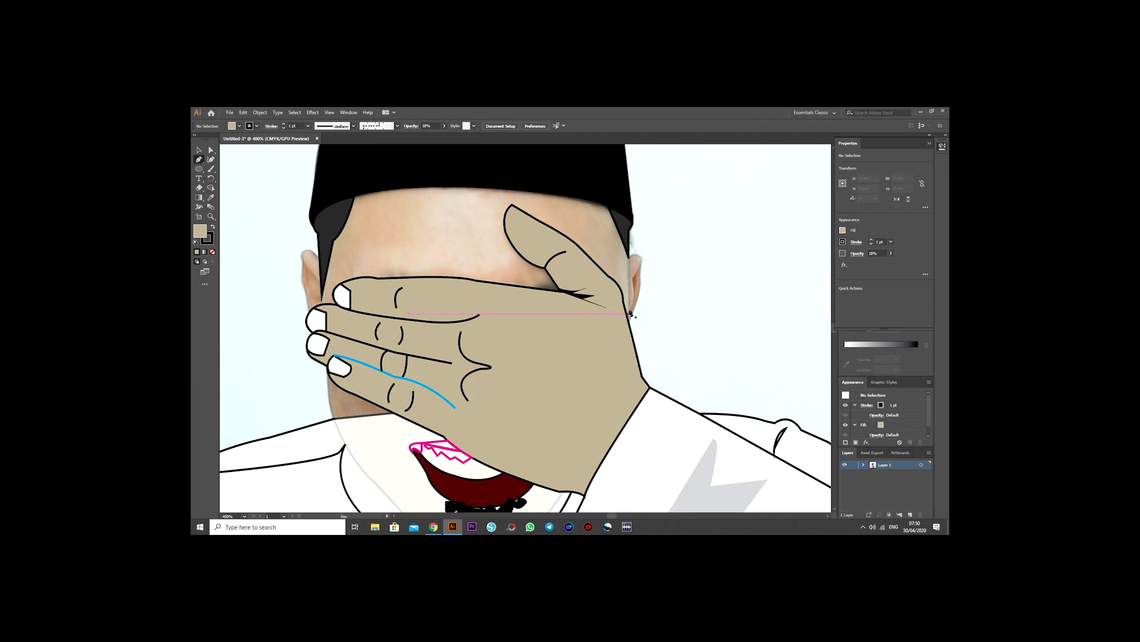
- Finish tracing the ear outline beside the hand and set its fill to None
click(633, 314)
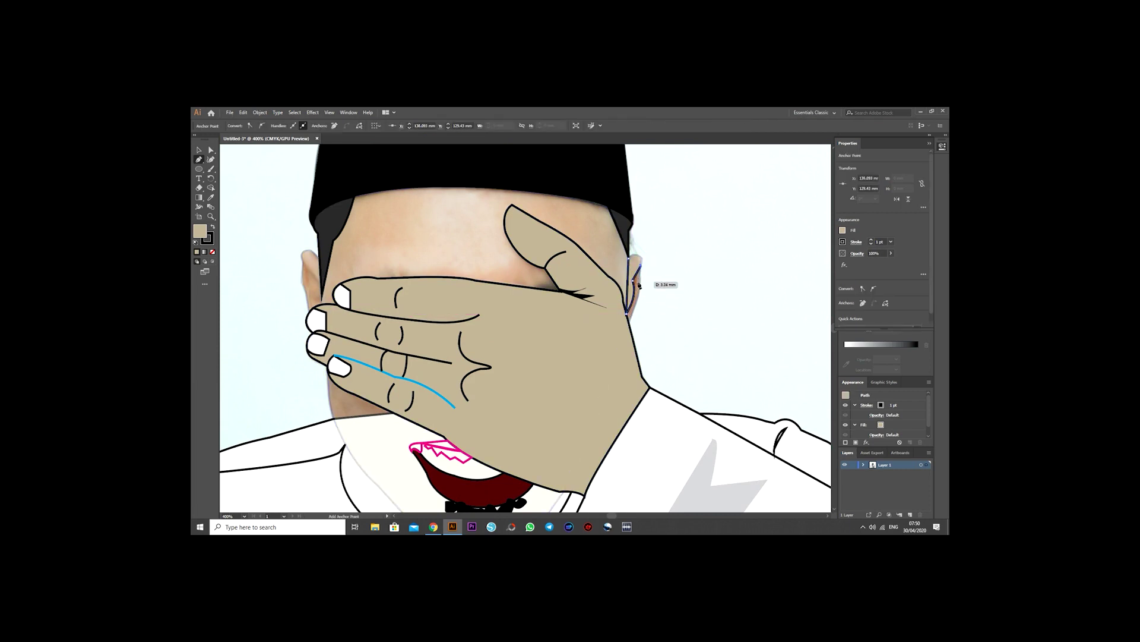
drag(635, 284, 628, 318)
key(v)
drag(321, 282, 310, 287)
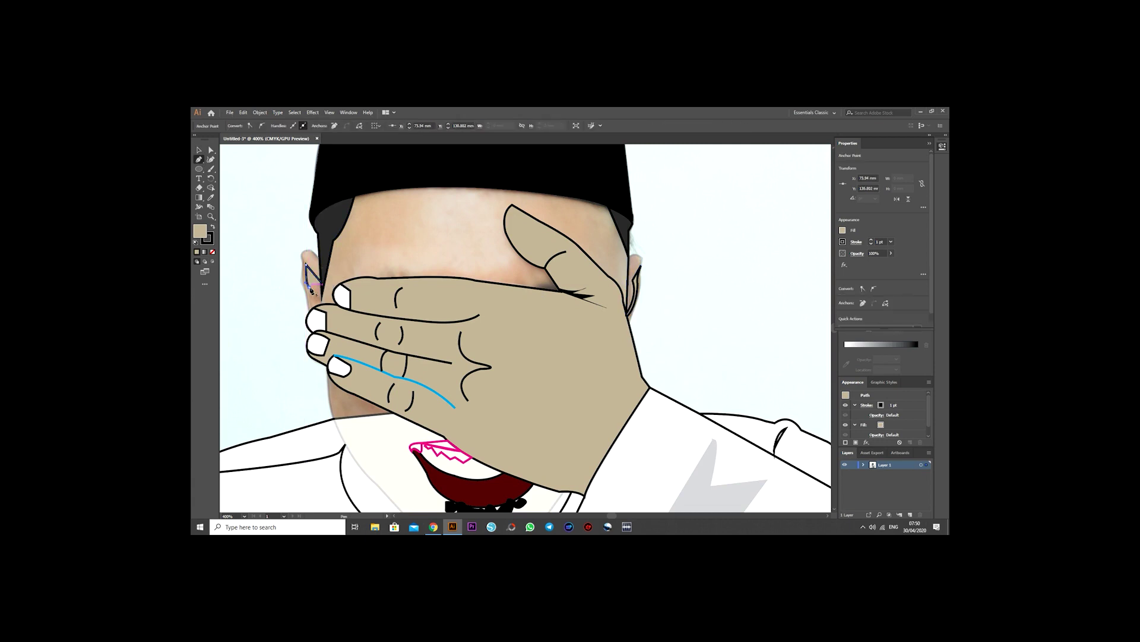
click(204, 158)
click(240, 125)
click(197, 143)
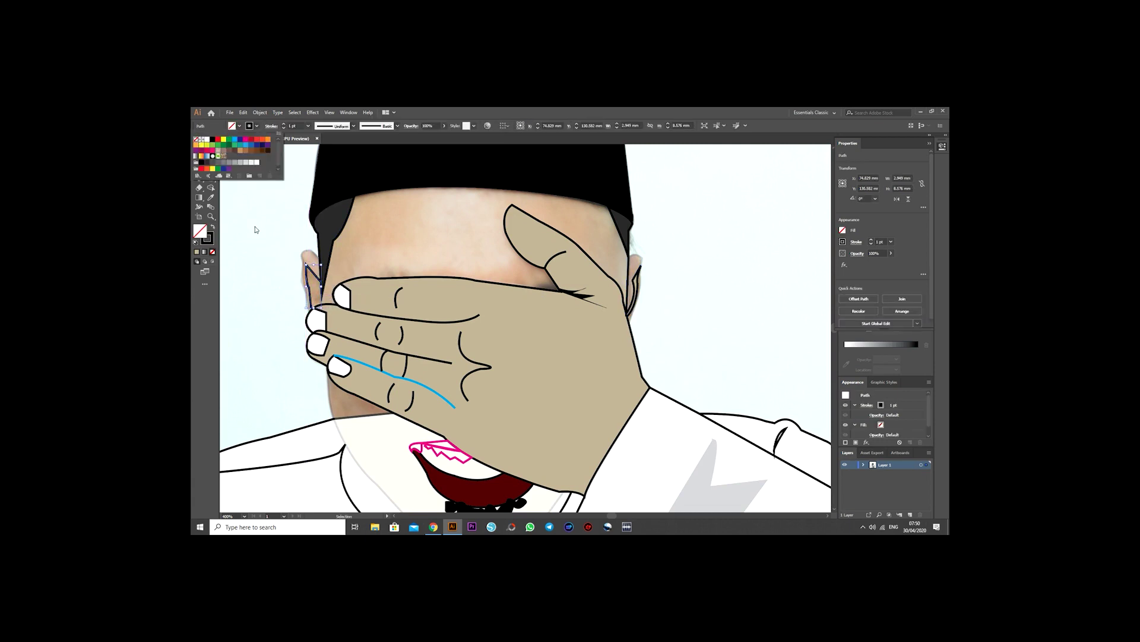
drag(321, 281, 315, 286)
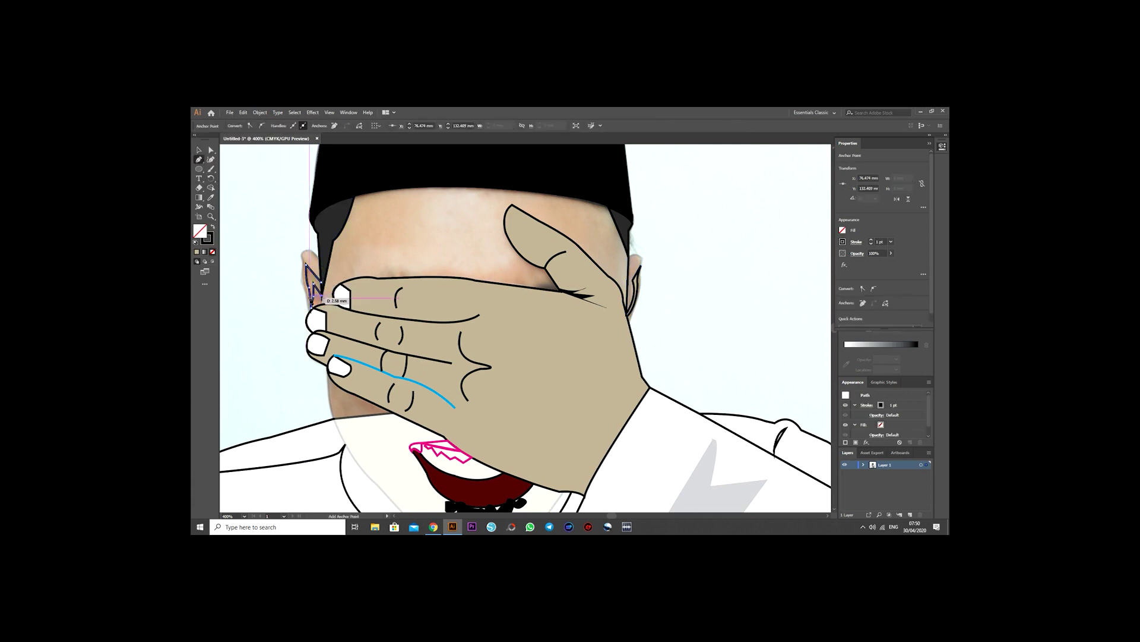
key(v)
click(729, 265)
- Zoom out and lower the opacity of the hand-and-face shape
key(ctrl+minus)
key(ctrl+minus)
key(ctrl+minus)
click(491, 272)
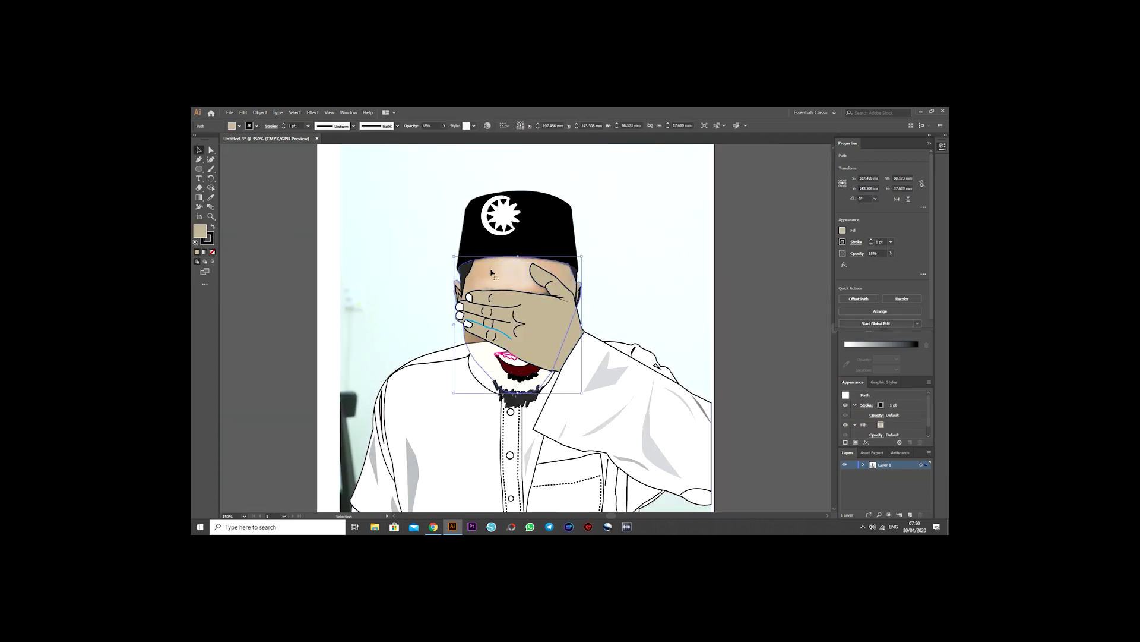
drag(420, 136, 446, 136)
click(760, 294)
scroll(778, 254, down, 3)
scroll(779, 259, up, 2)
scroll(780, 262, down, 1)
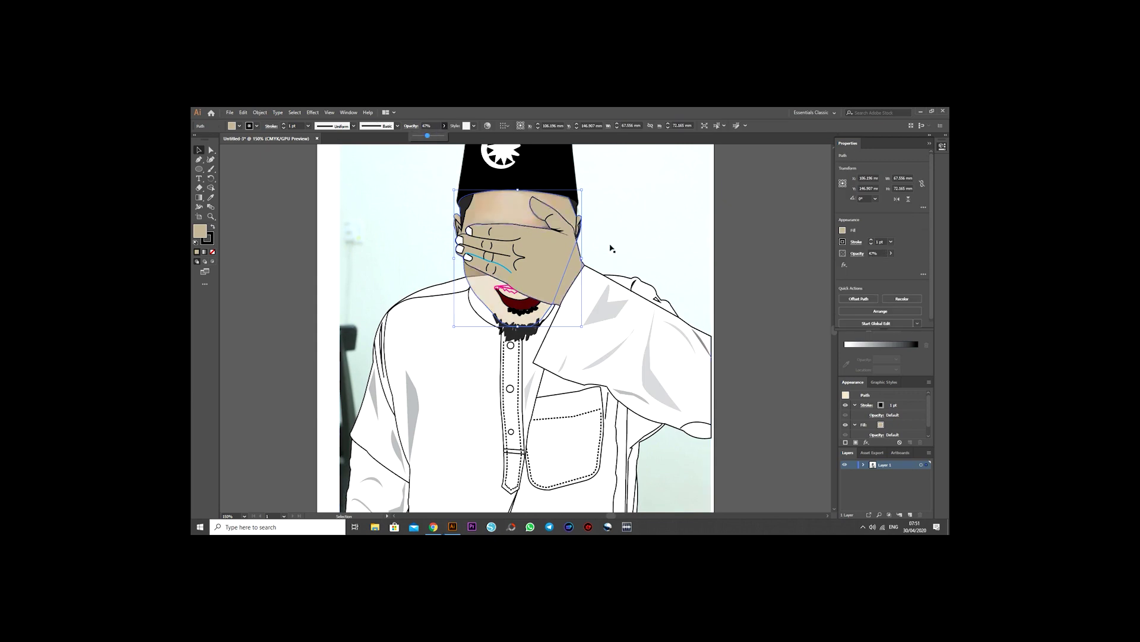
click(449, 319)
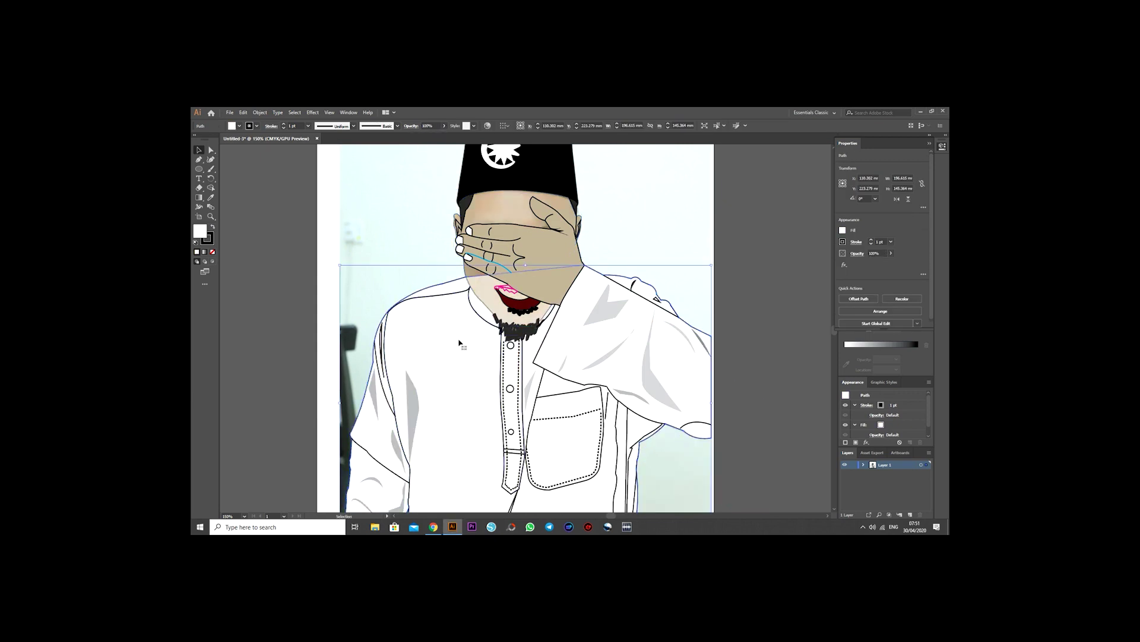
- Rearrange the shirt's stacking order and set the mouth fill to dark red #660000
right_click(455, 321)
click(550, 445)
key(ctrl+equal)
key(ctrl+equal)
key(ctrl+equal)
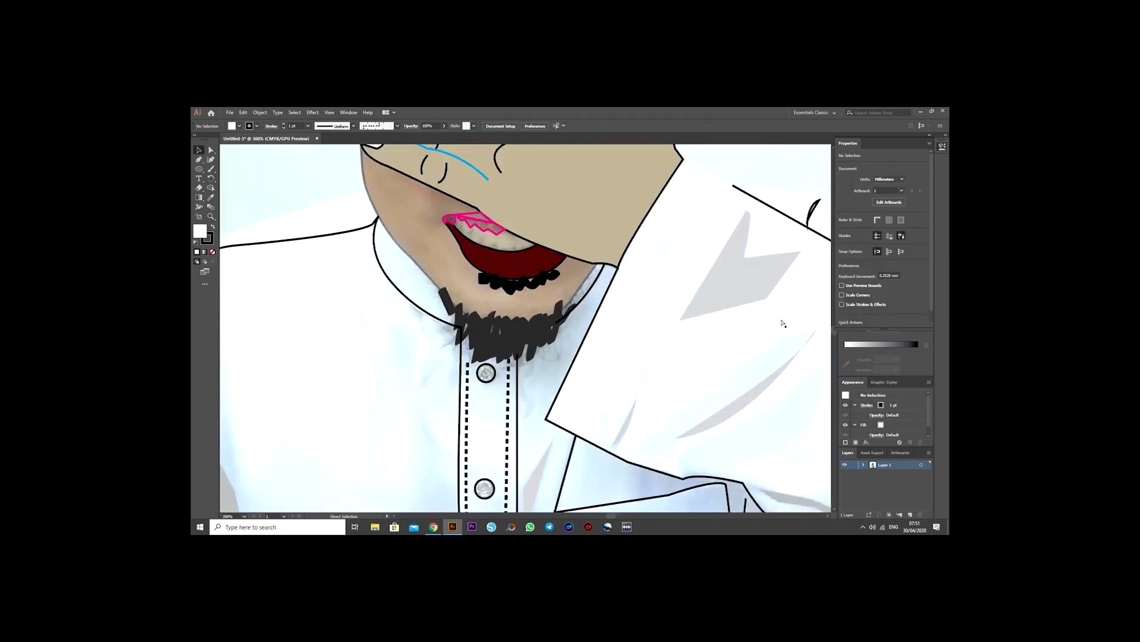
click(451, 294)
double_click(199, 230)
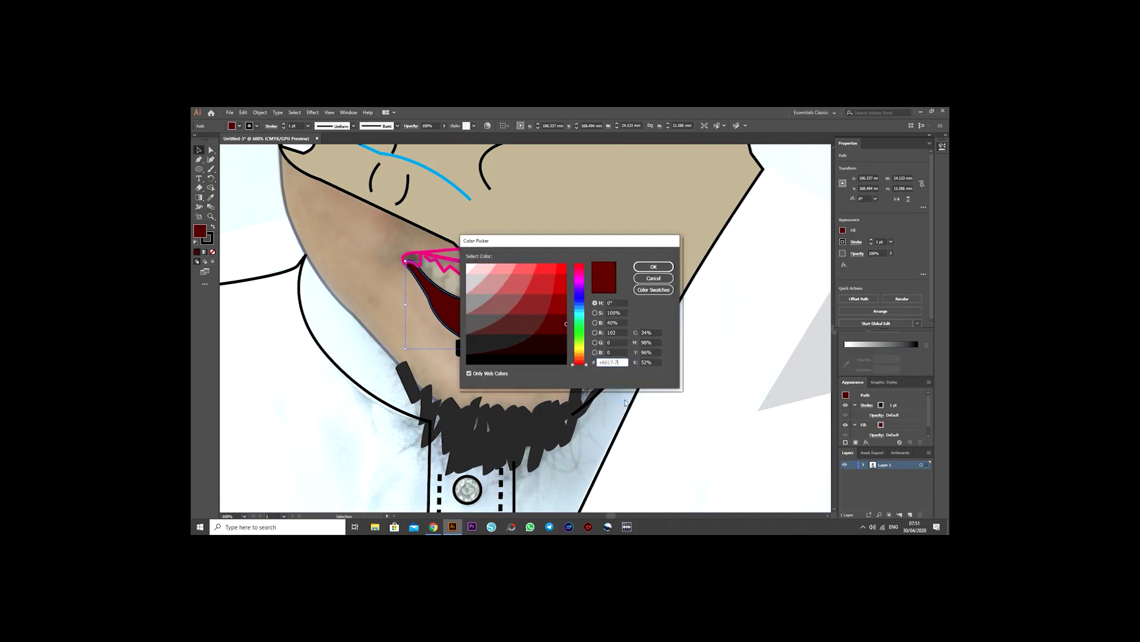
click(654, 261)
double_click(199, 230)
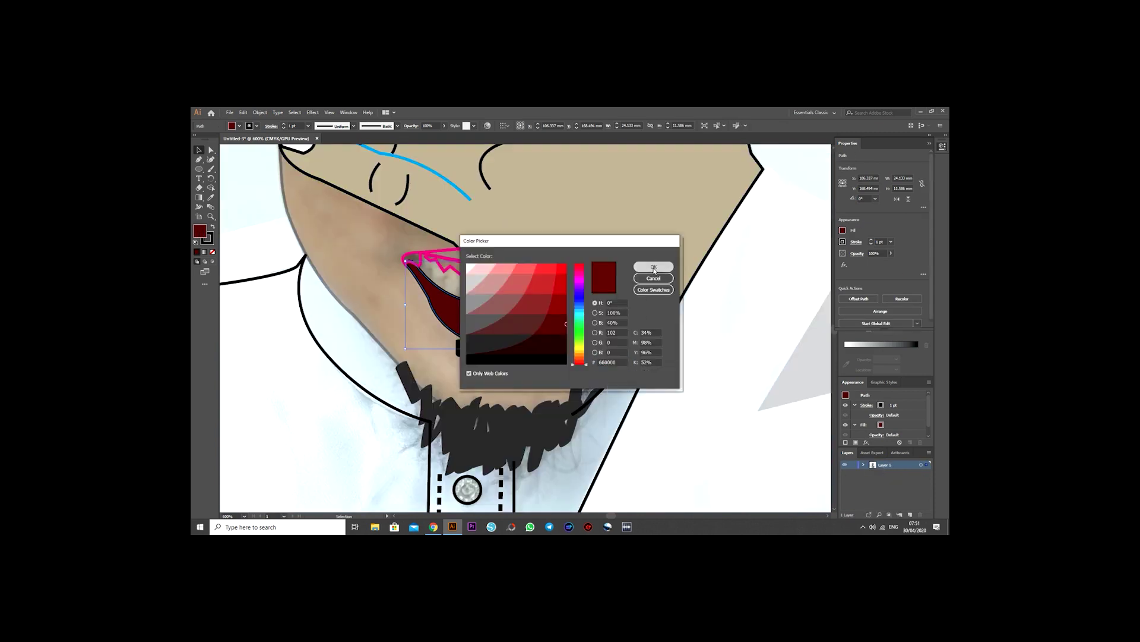
click(654, 265)
- Fill the zigzag teeth path with a greyish-brown swatch
click(437, 254)
double_click(200, 230)
click(653, 266)
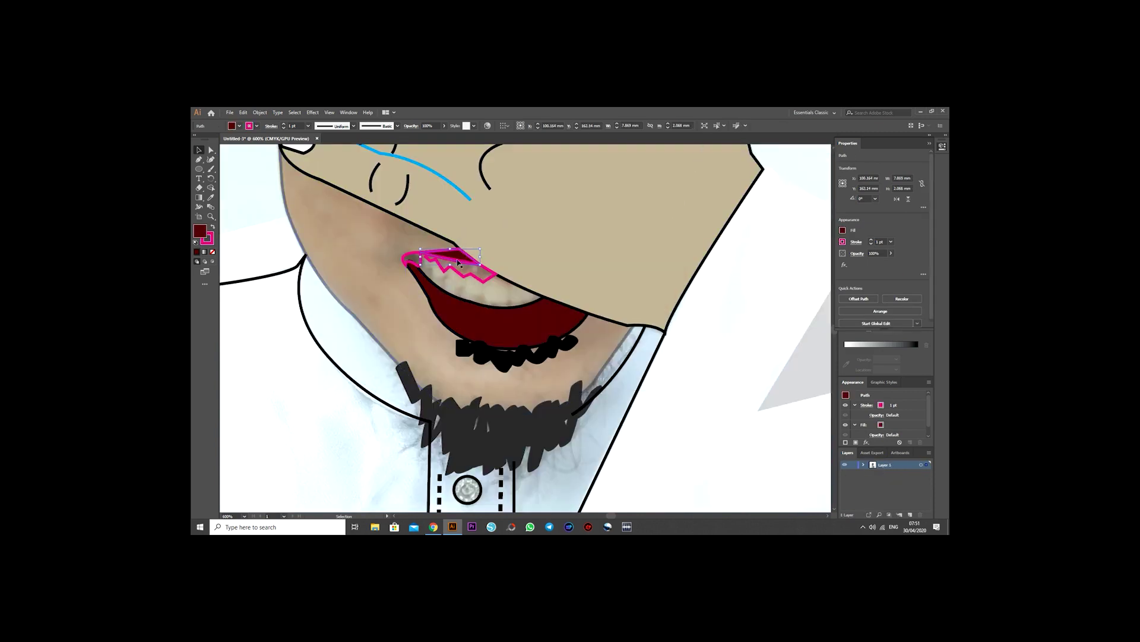
click(239, 126)
click(457, 270)
click(239, 125)
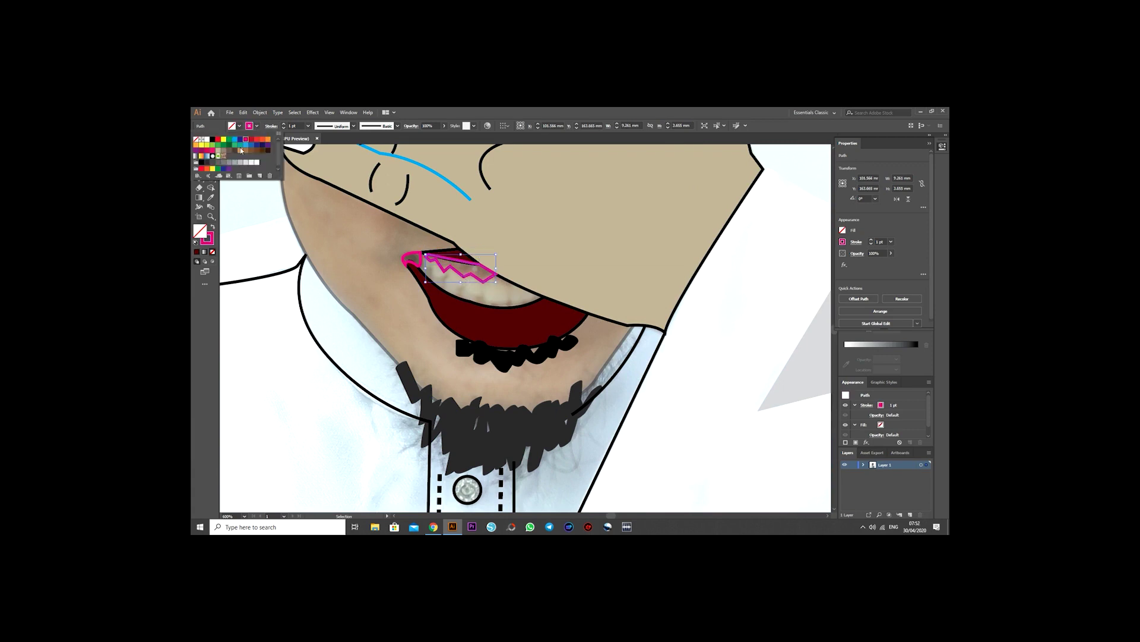
click(223, 150)
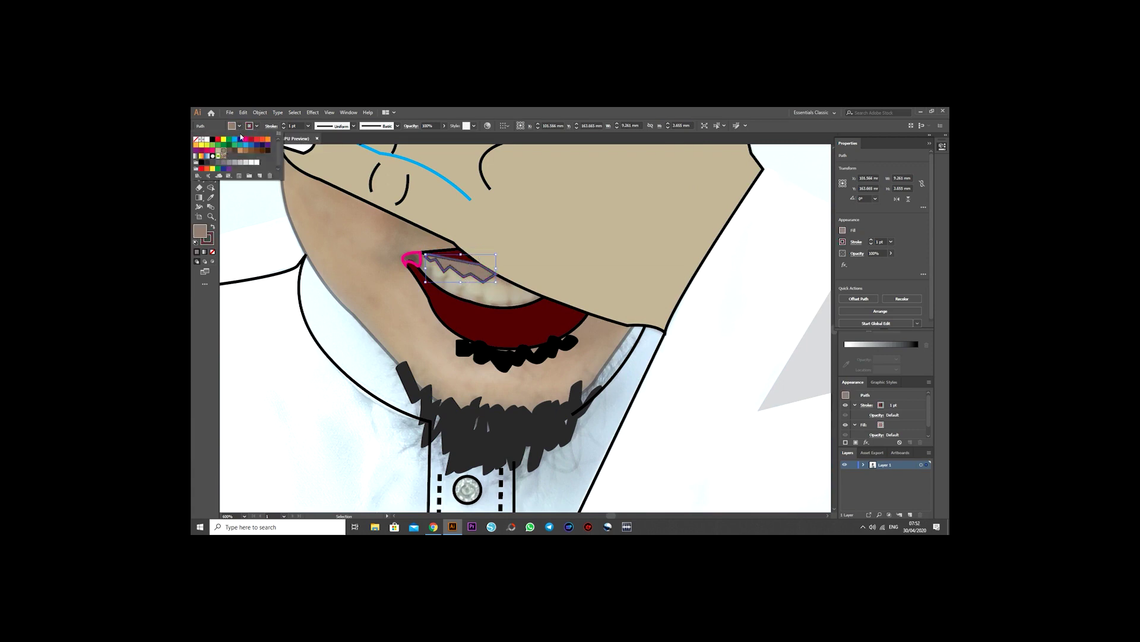
- Fill the lip corner shape black and start an outline along the lip
click(411, 260)
click(240, 126)
click(212, 139)
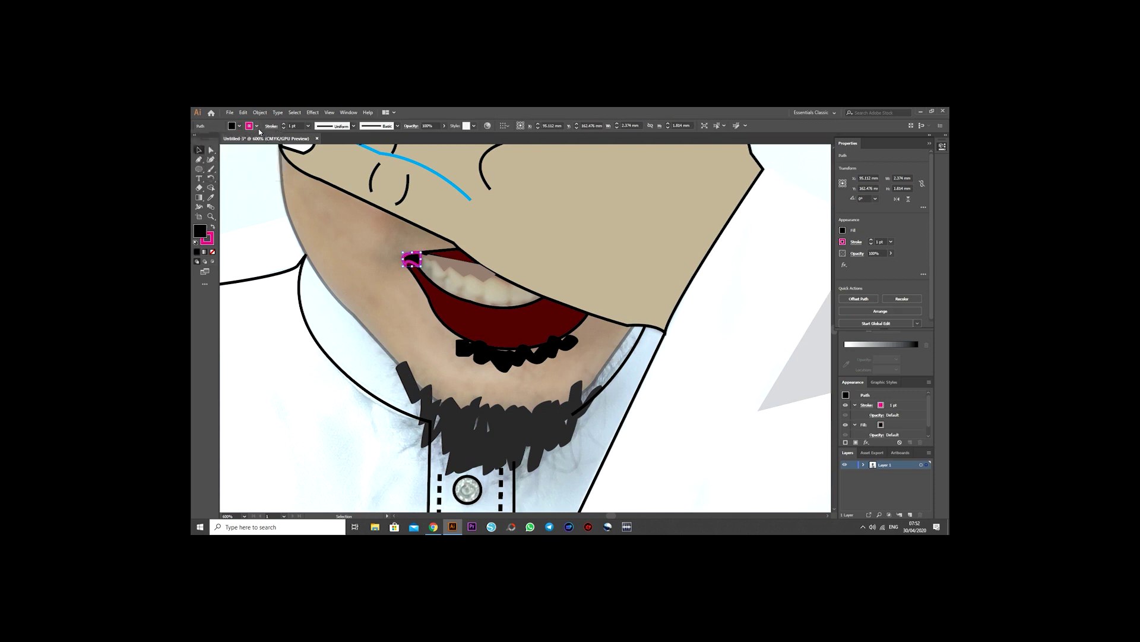
click(701, 218)
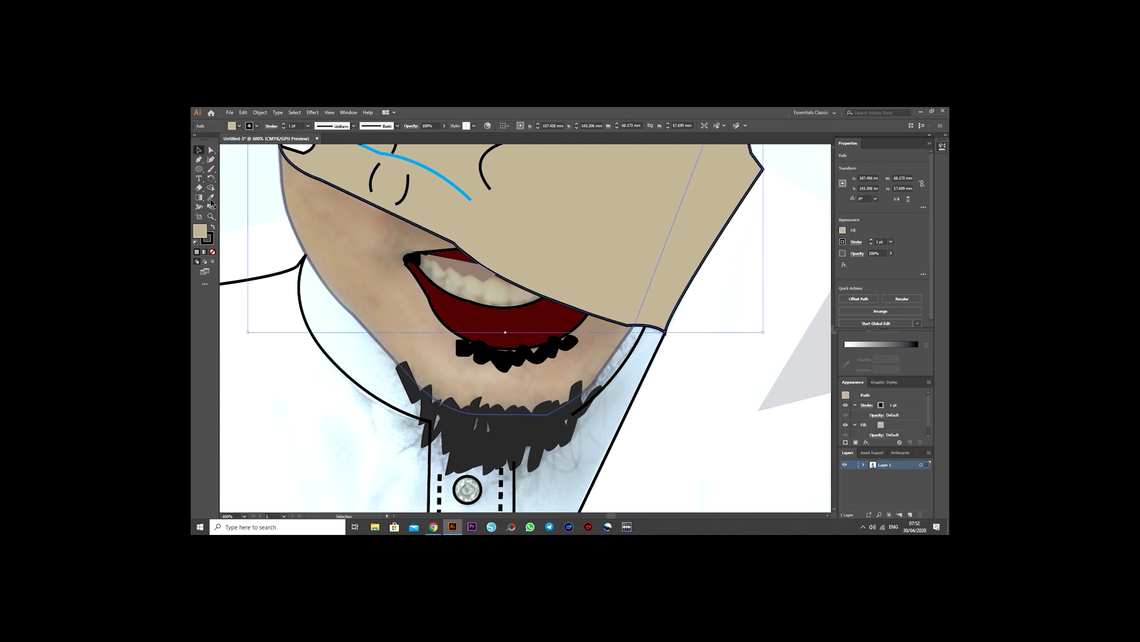
click(198, 160)
click(456, 302)
click(453, 330)
click(200, 151)
- Pen-trace the curved upper-teeth shape, fill it white, and begin another teeth outline
scroll(416, 297, up, 2)
click(432, 326)
click(199, 159)
drag(421, 304, 544, 346)
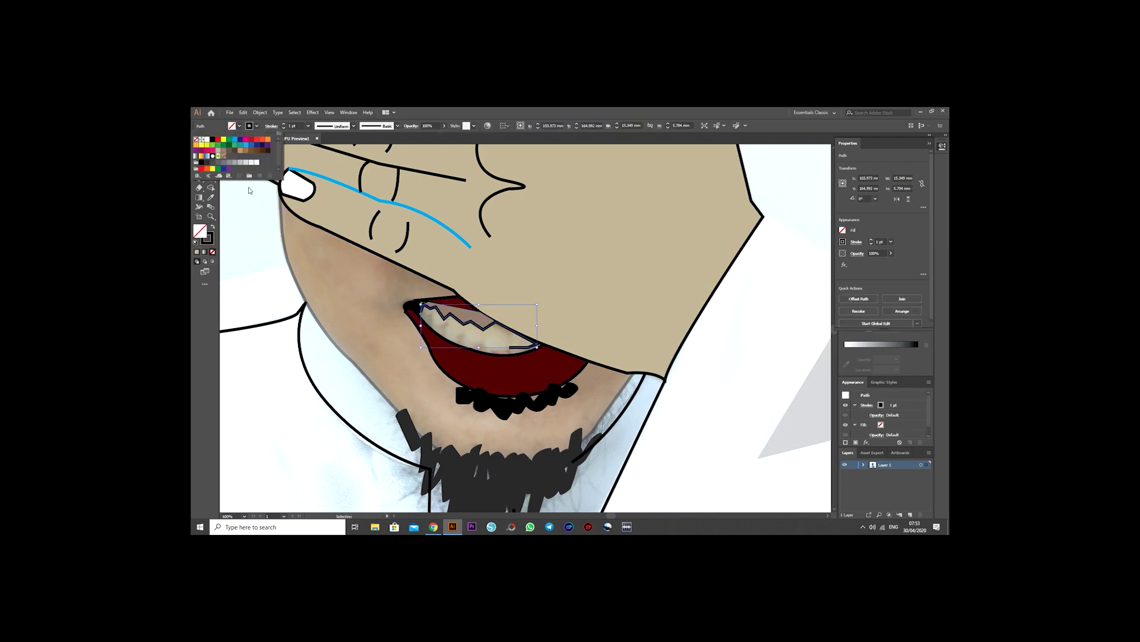
drag(192, 152, 507, 350)
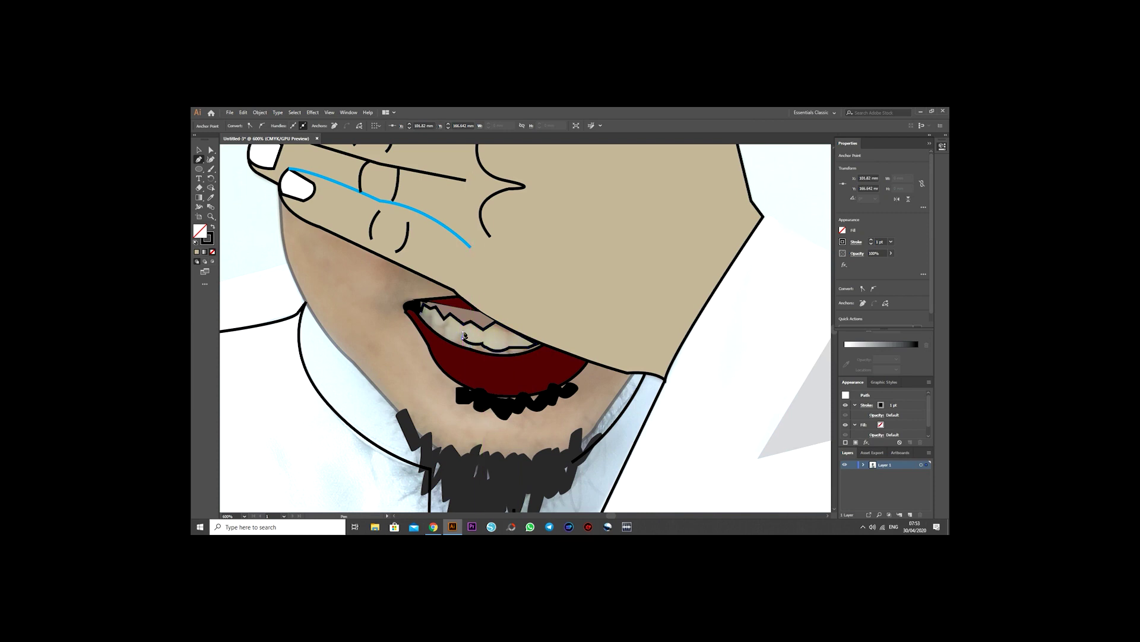
drag(446, 323, 433, 321)
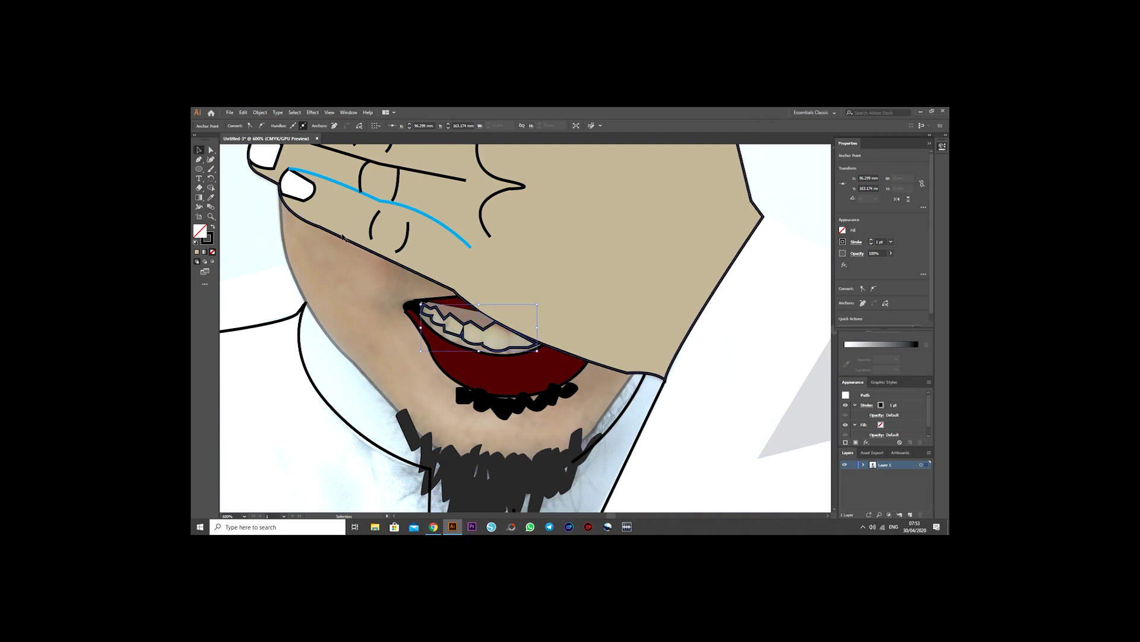
click(252, 225)
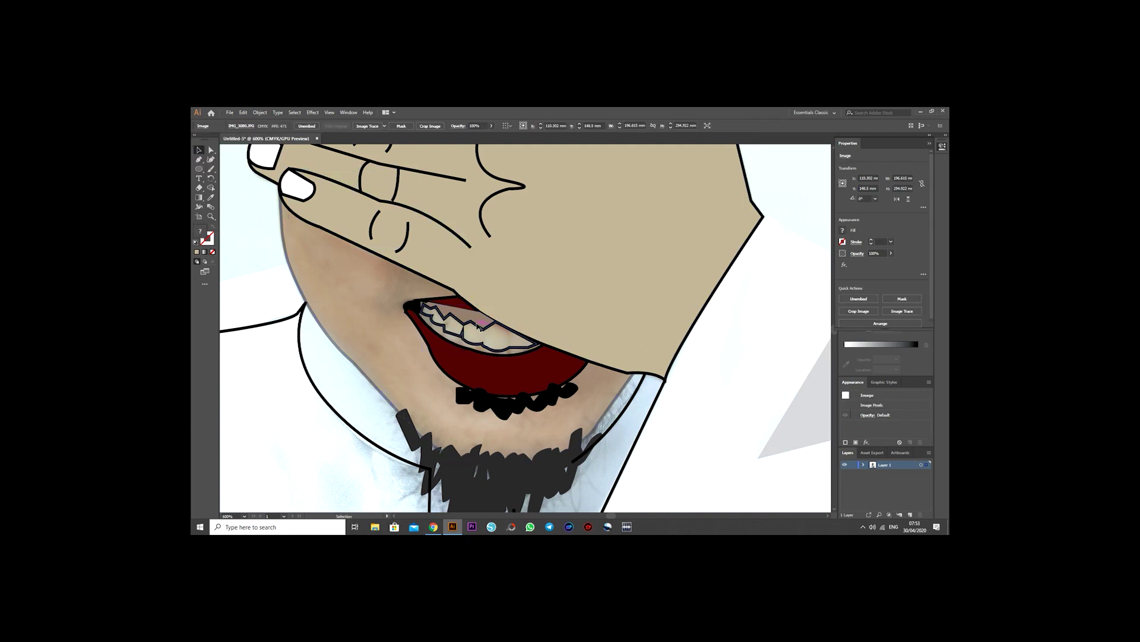
click(478, 326)
click(228, 125)
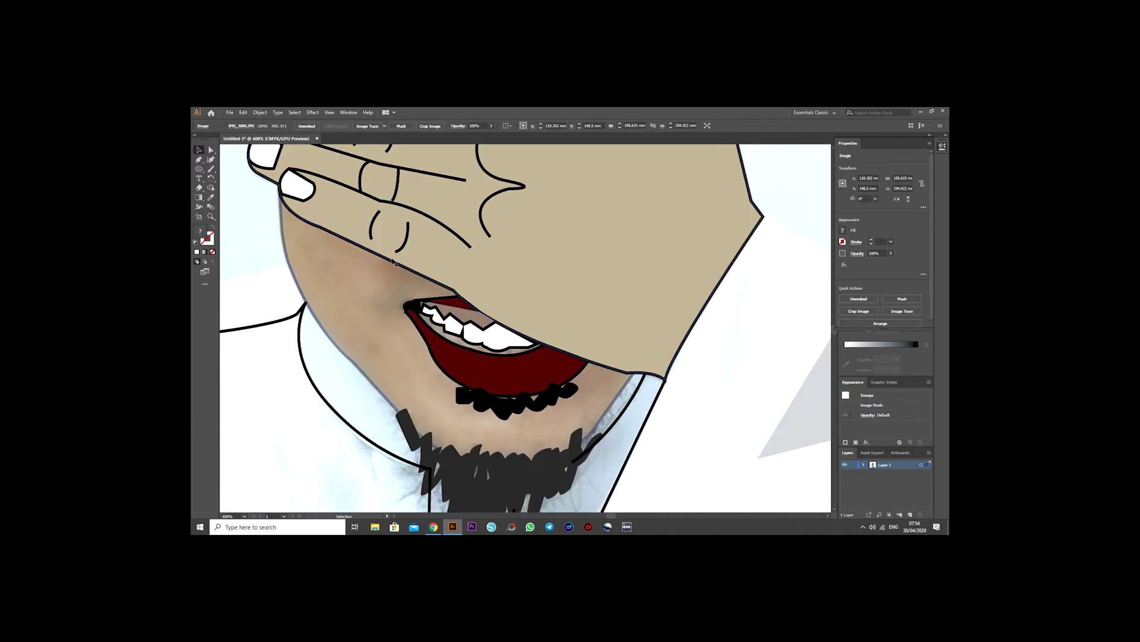
scroll(392, 261, down, 1)
key(p)
ctrl+click(437, 306)
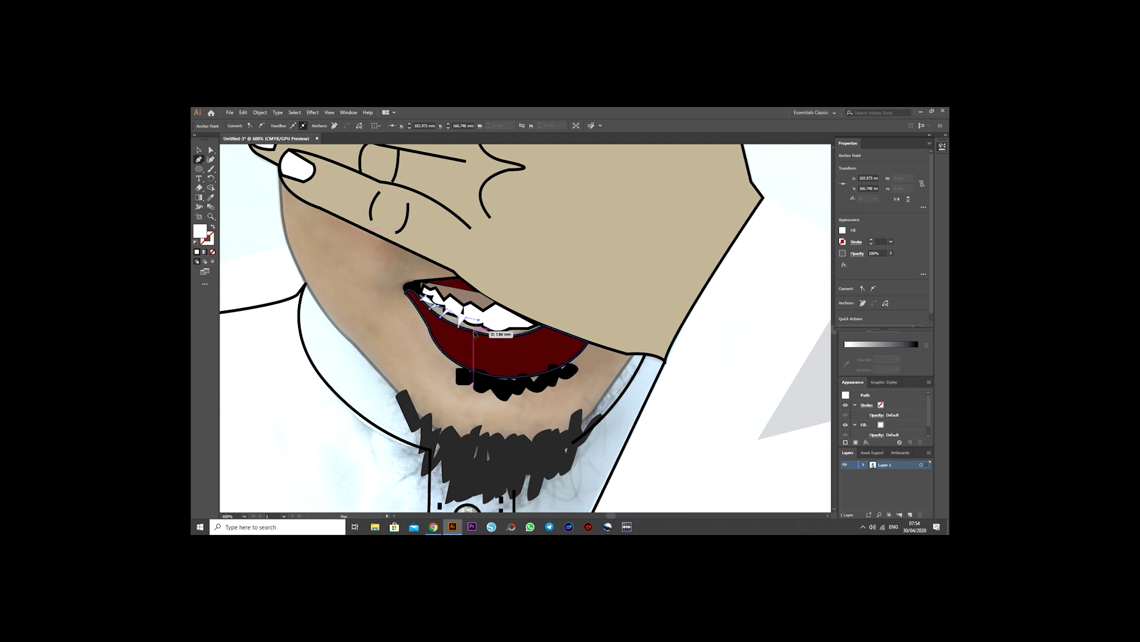
- Zoom in and trace a closed lower-teeth outline, then change its stacking order
key(ctrl+equal)
key(ctrl+equal)
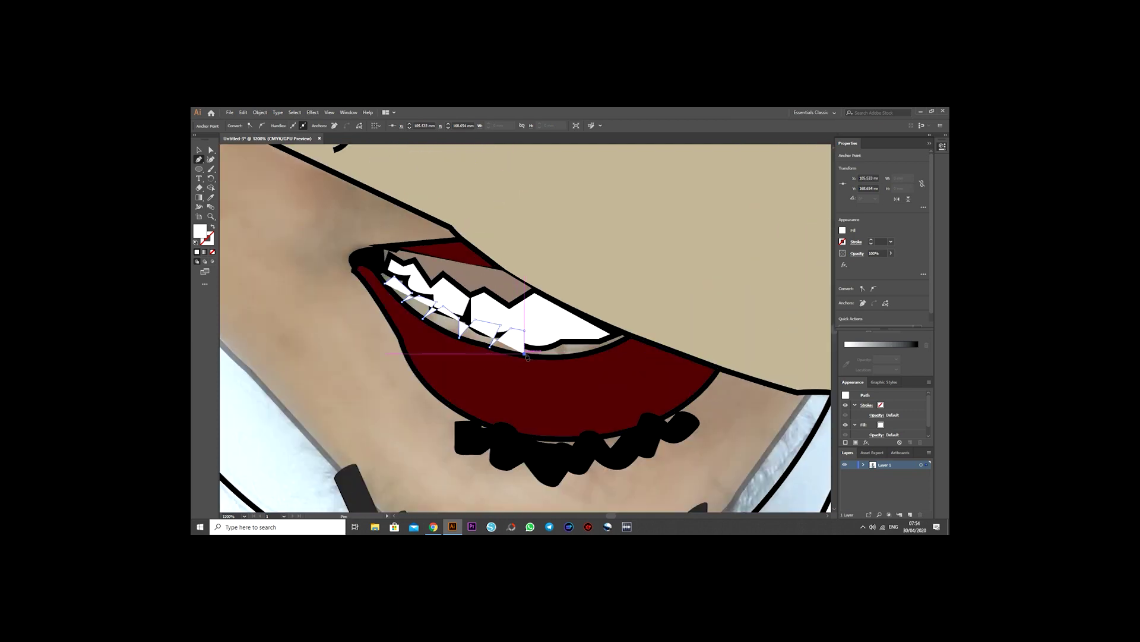
click(602, 349)
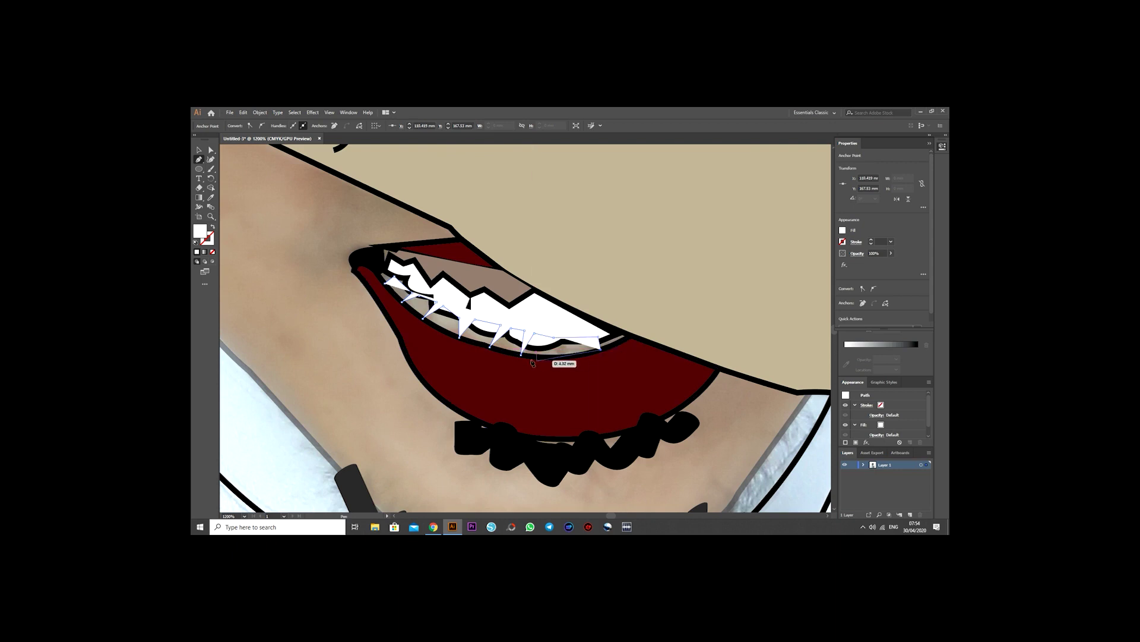
click(383, 275)
key(v)
right_click(457, 284)
click(570, 394)
- Select the lip and face shapes and set a 0.25 pt stroke weight
click(239, 126)
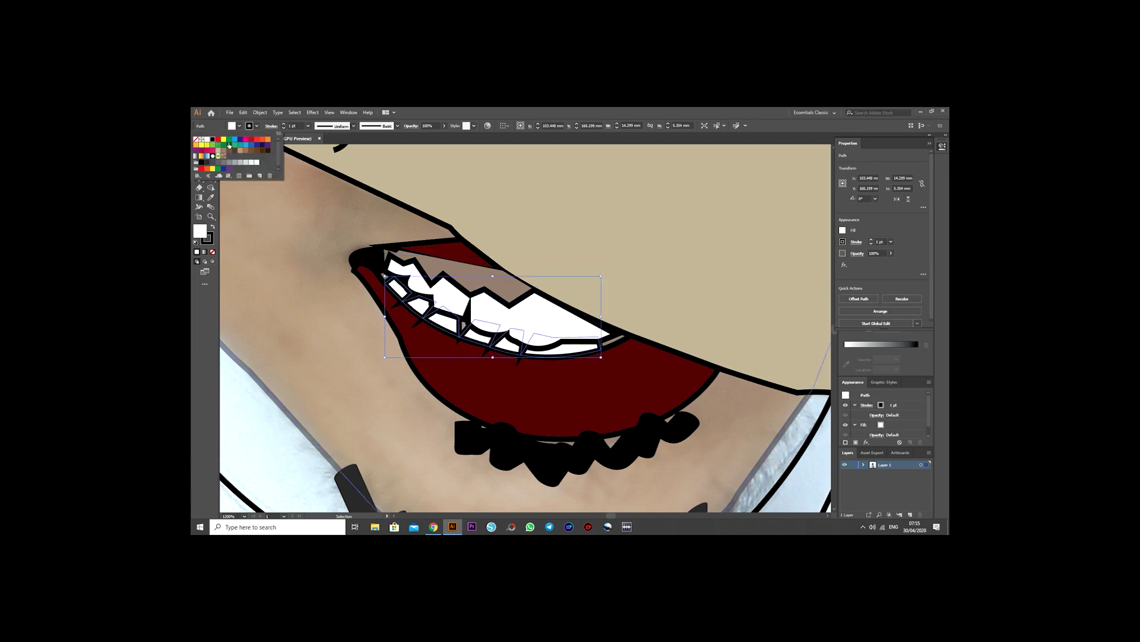
click(383, 245)
click(308, 126)
click(464, 250)
click(308, 126)
right_click(443, 247)
click(475, 272)
- Clear the upper teeth fill and draw short divider lines between the teeth
scroll(530, 317, down, 1)
click(530, 318)
key(slash)
mouse_move(559, 313)
mouse_down()
mouse_move(563, 301)
mouse_move(509, 295)
mouse_up()
click(199, 150)
key(v)
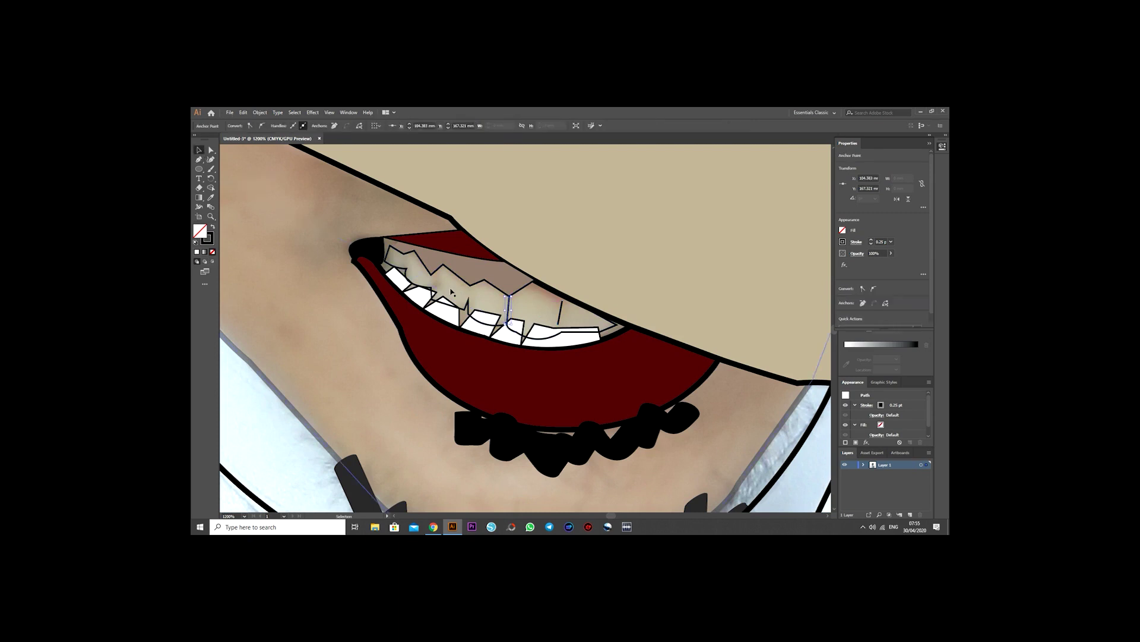
click(431, 274)
click(431, 292)
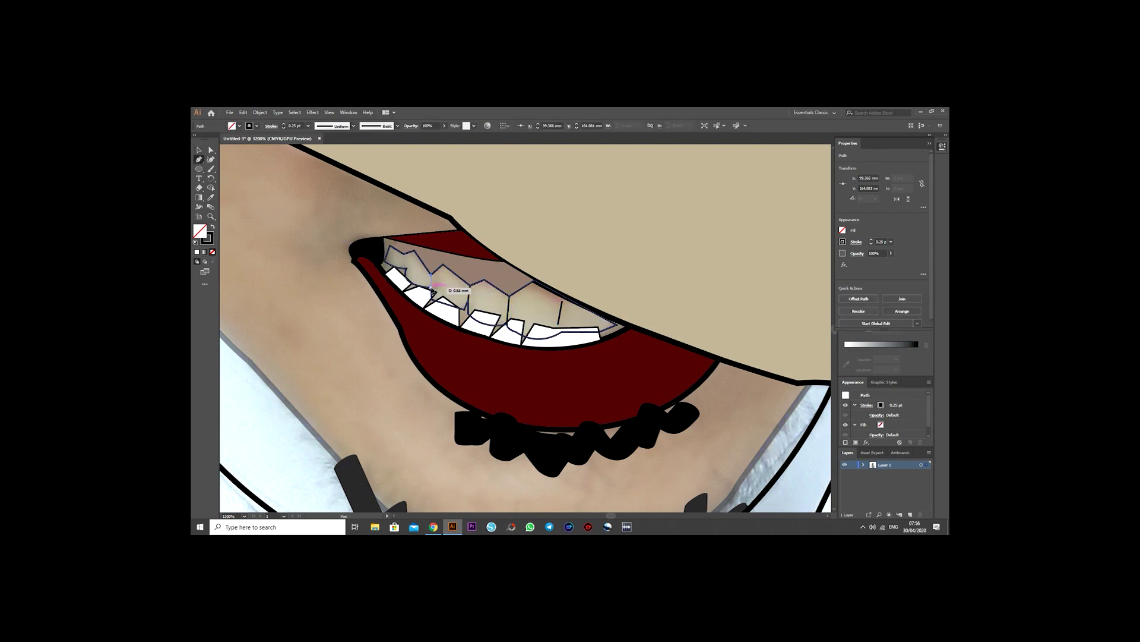
key(v)
- Select the semi-transparent face shape, the placed photo and the upper-lip shape
click(271, 212)
scroll(487, 387, down, 3)
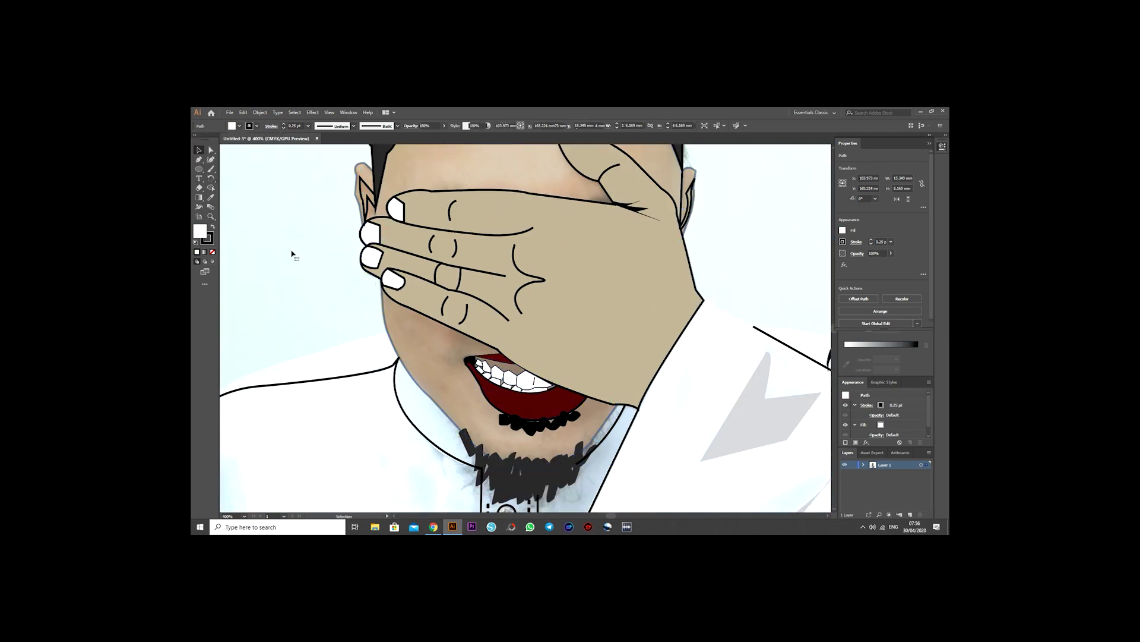
click(293, 253)
scroll(339, 248, down, 1)
scroll(339, 248, up, 2)
scroll(339, 249, down, 3)
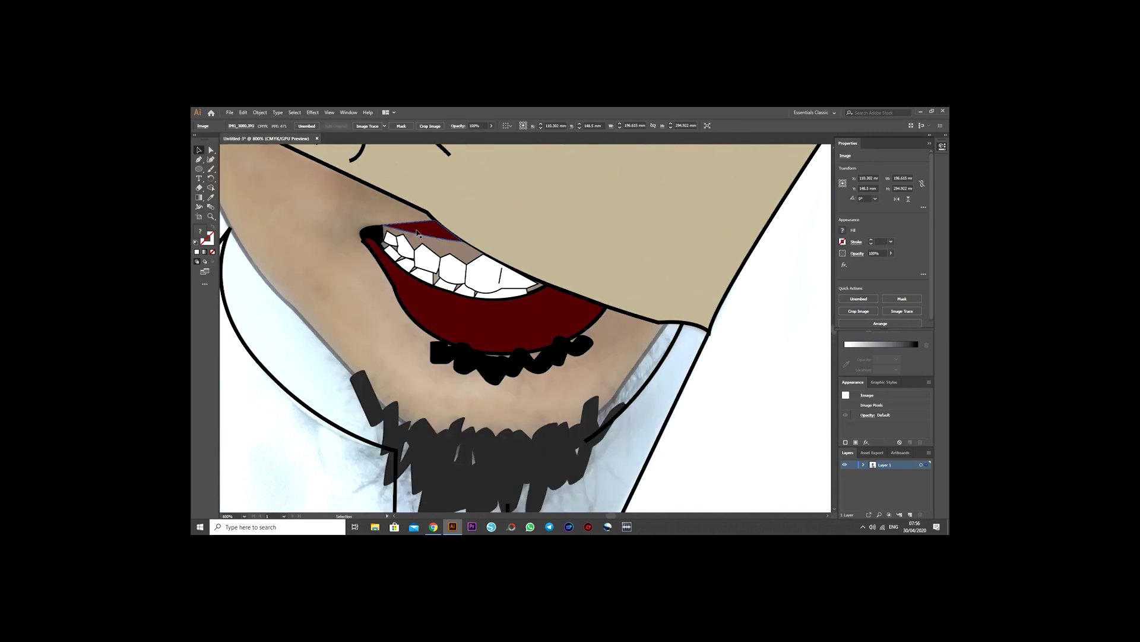
click(428, 229)
scroll(372, 232, up, 2)
- Move points with Direct Selection to reshape the black mouth corner's curve
key(a)
click(420, 327)
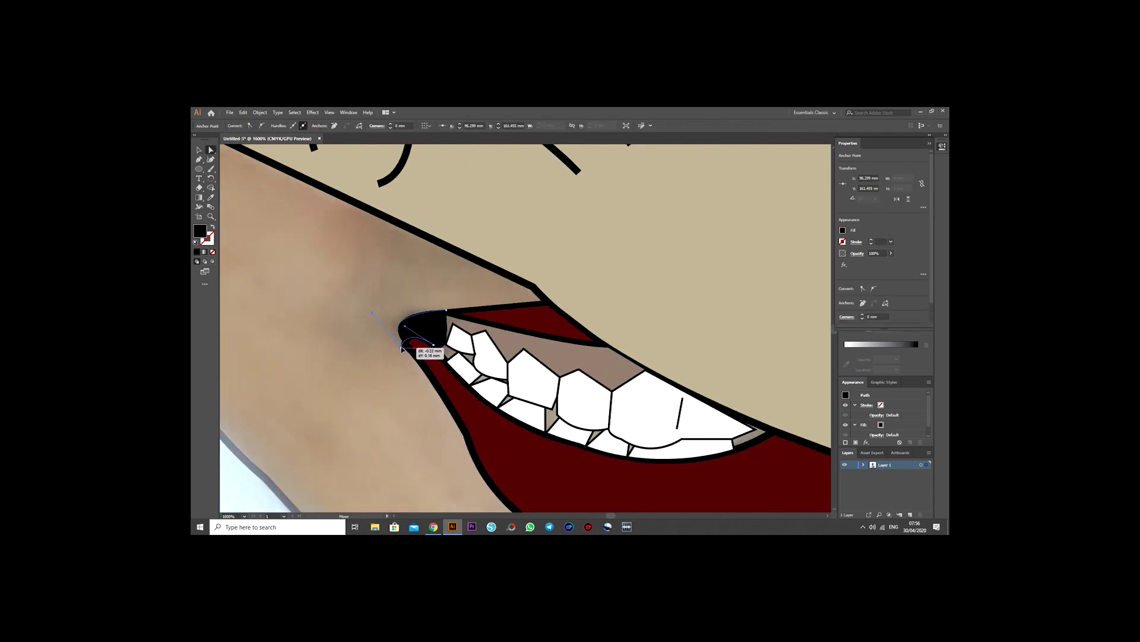
click(351, 334)
scroll(351, 334, down, 1)
scroll(416, 357, up, 3)
scroll(560, 447, down, 2)
scroll(560, 446, down, 5)
scroll(416, 297, up, 2)
scroll(459, 261, up, 4)
drag(459, 259, 461, 266)
drag(473, 206, 461, 184)
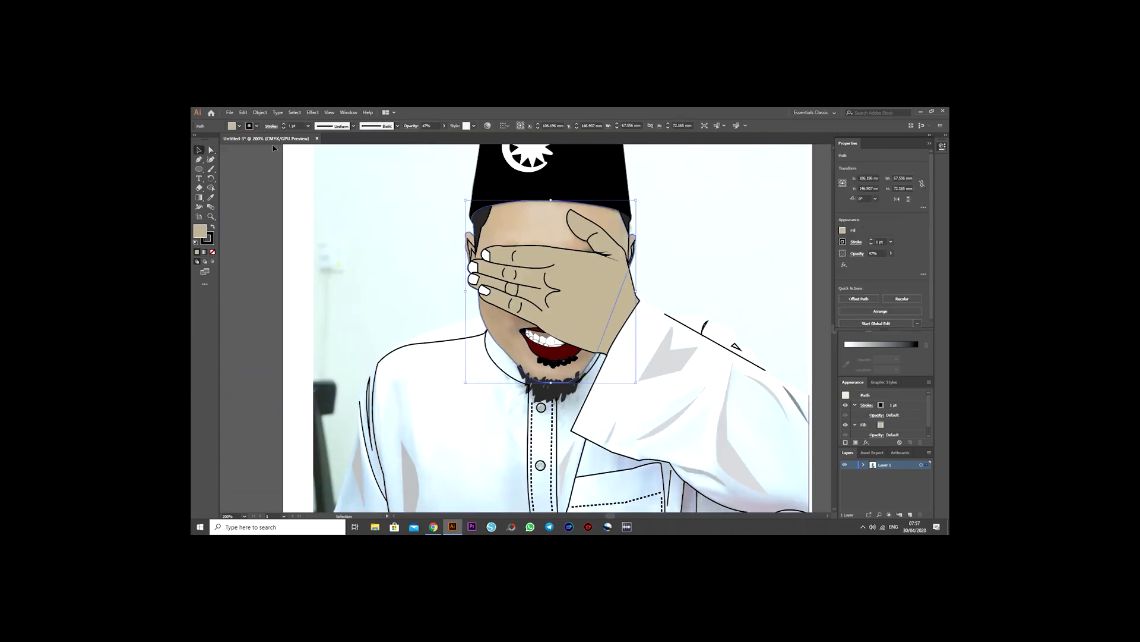
- Adjust a thumb outline point and send the reference photo to the back
drag(689, 272, 663, 291)
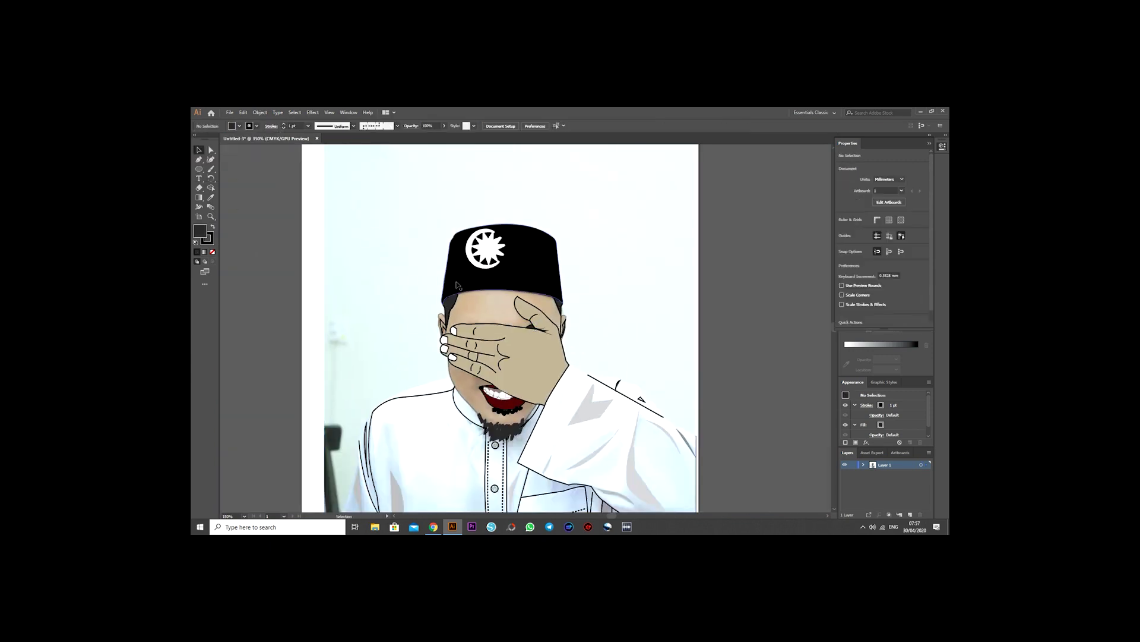
scroll(548, 311, down, 2)
scroll(499, 301, down, 1)
click(500, 216)
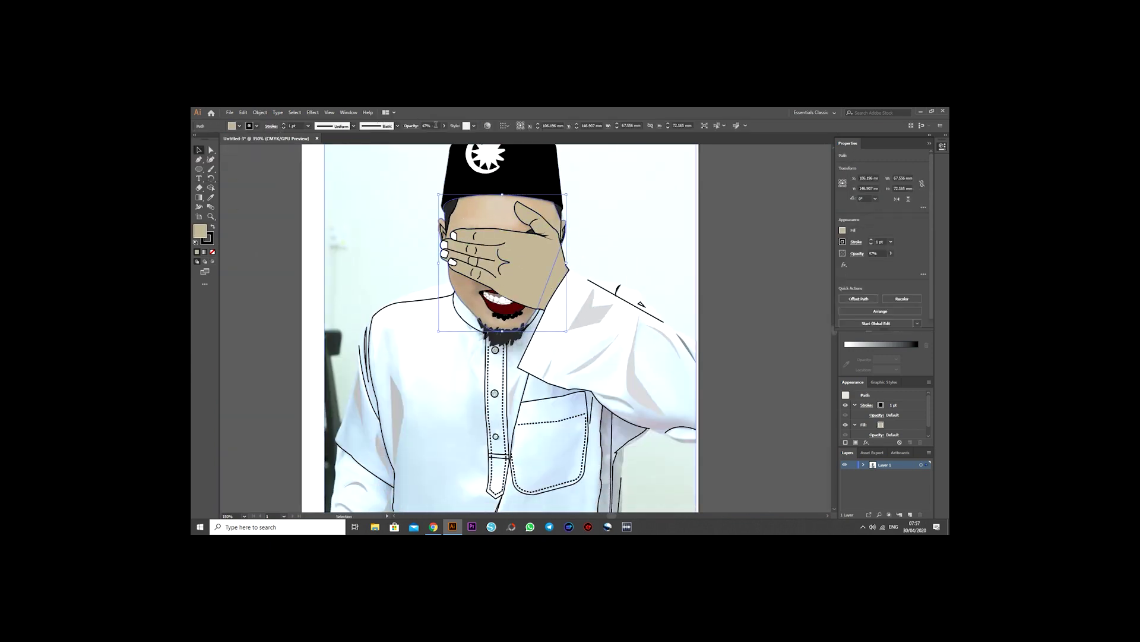
scroll(475, 267, down, 3)
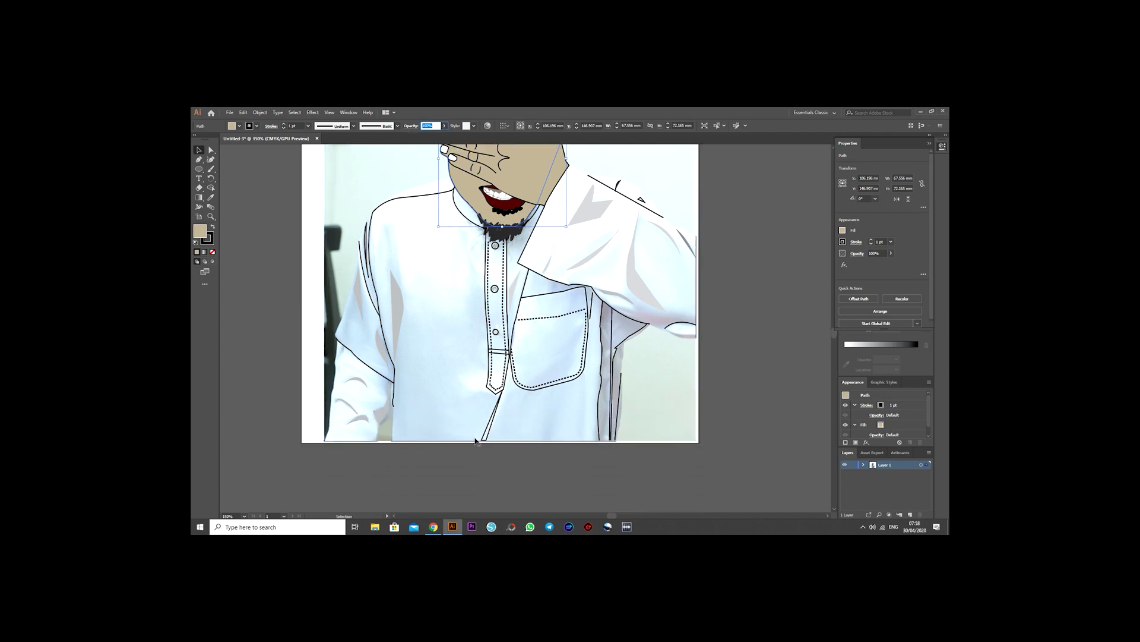
right_click(329, 337)
click(449, 432)
scroll(721, 377, up, 4)
scroll(594, 356, up, 2)
- Try darker tan and darker brown fills on the face
click(470, 380)
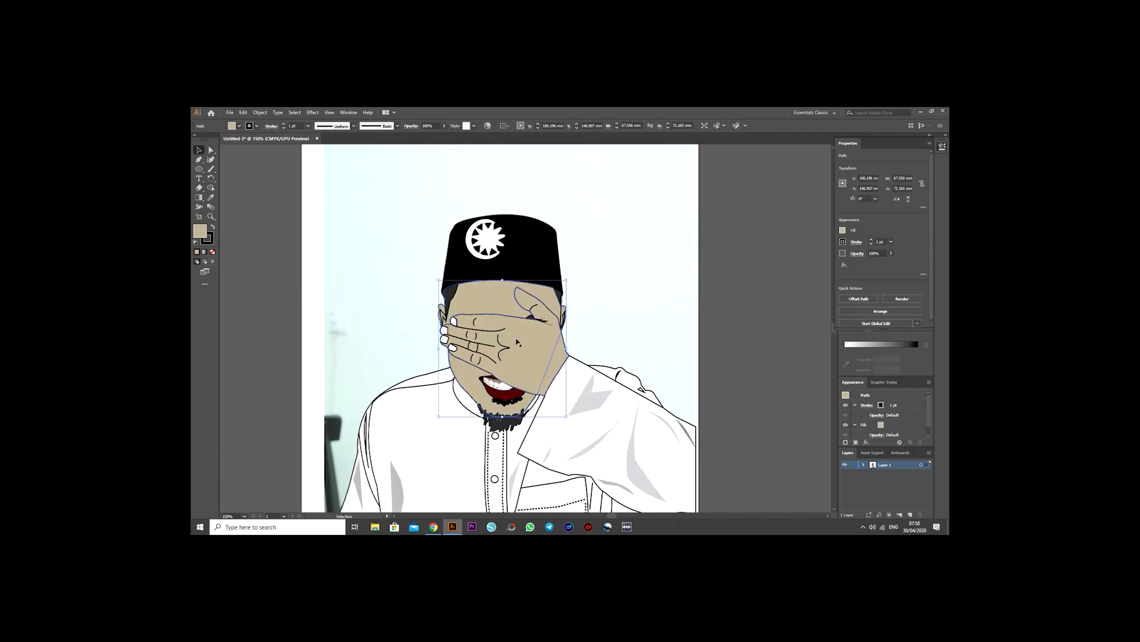
click(312, 112)
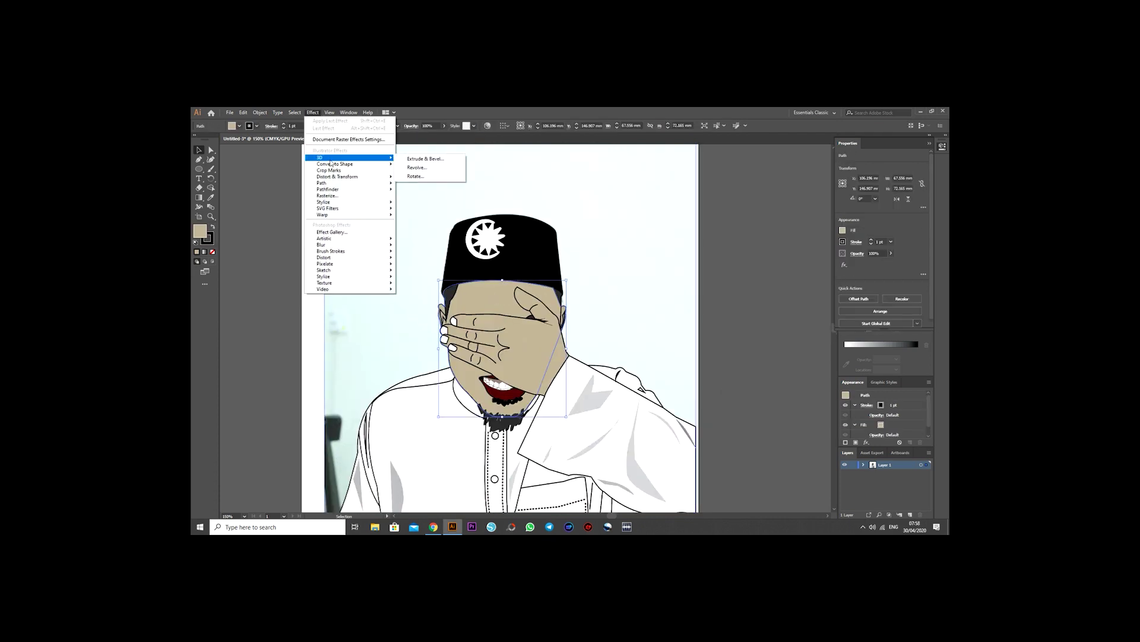
double_click(200, 231)
click(653, 278)
click(236, 125)
click(237, 151)
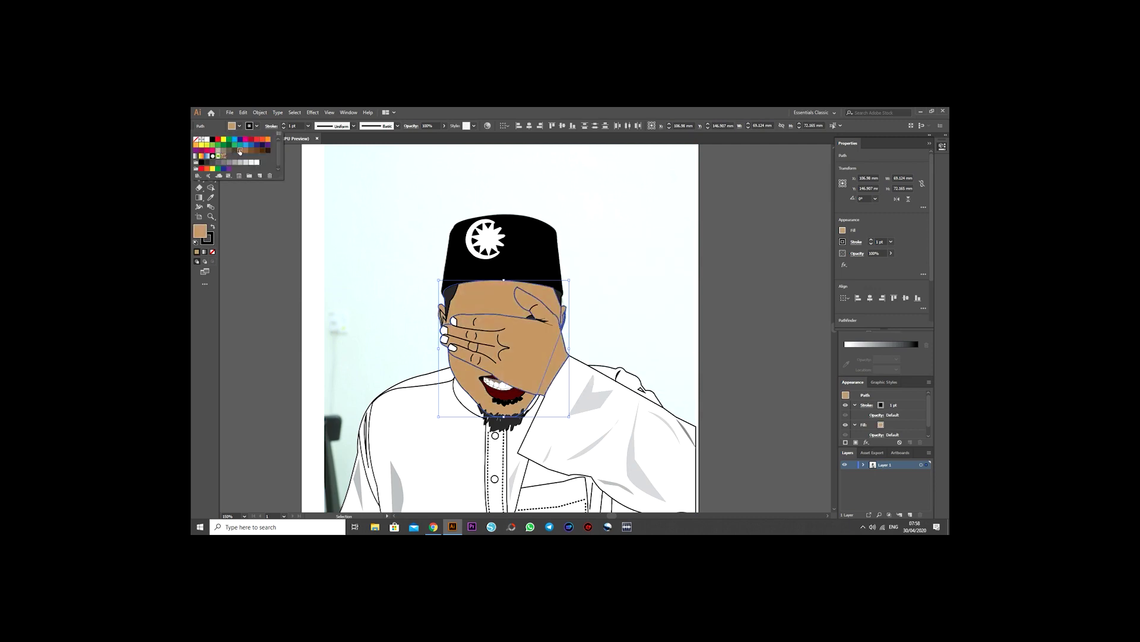
key(Escape)
double_click(201, 230)
drag(578, 270, 579, 347)
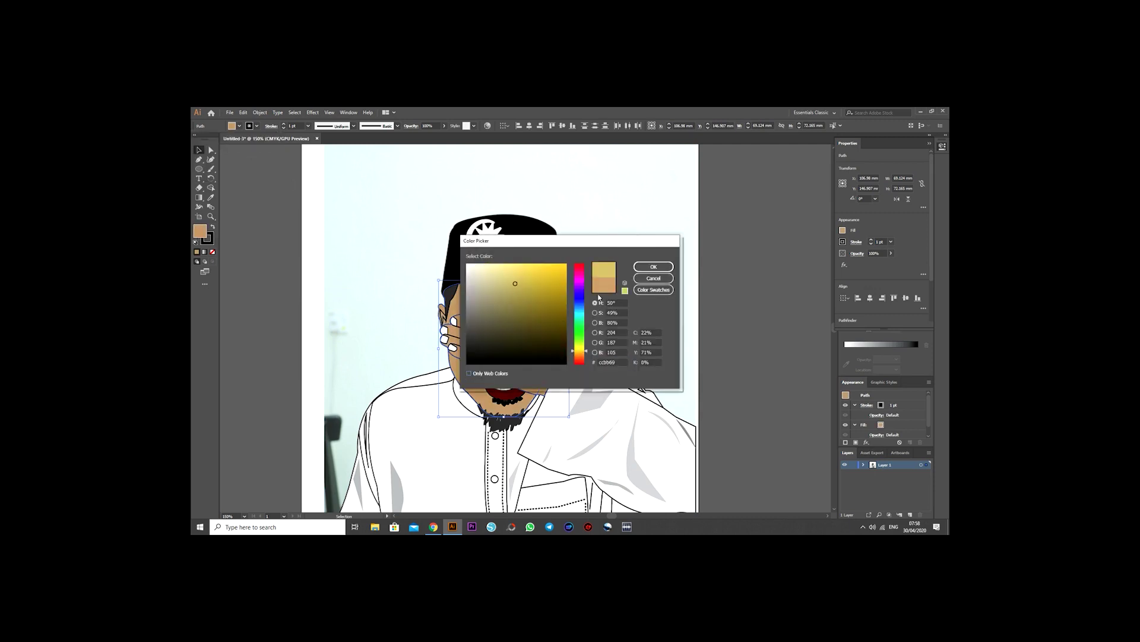
click(654, 278)
click(236, 125)
click(245, 152)
key(Escape)
- Fill the face with the beige swatch
double_click(201, 231)
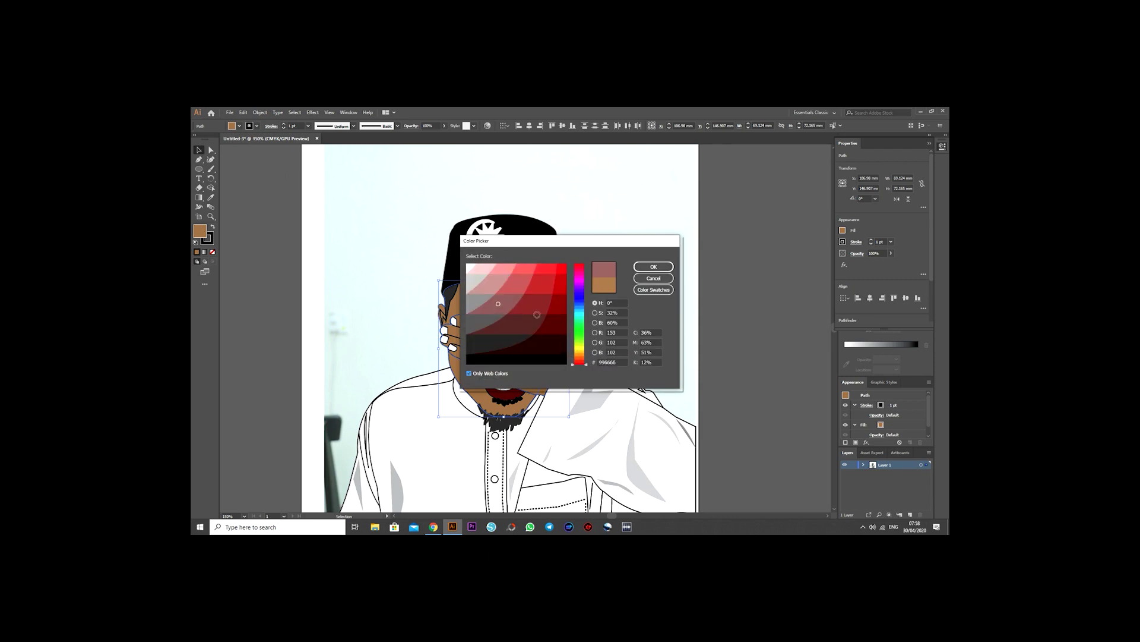
click(654, 278)
click(240, 125)
click(223, 155)
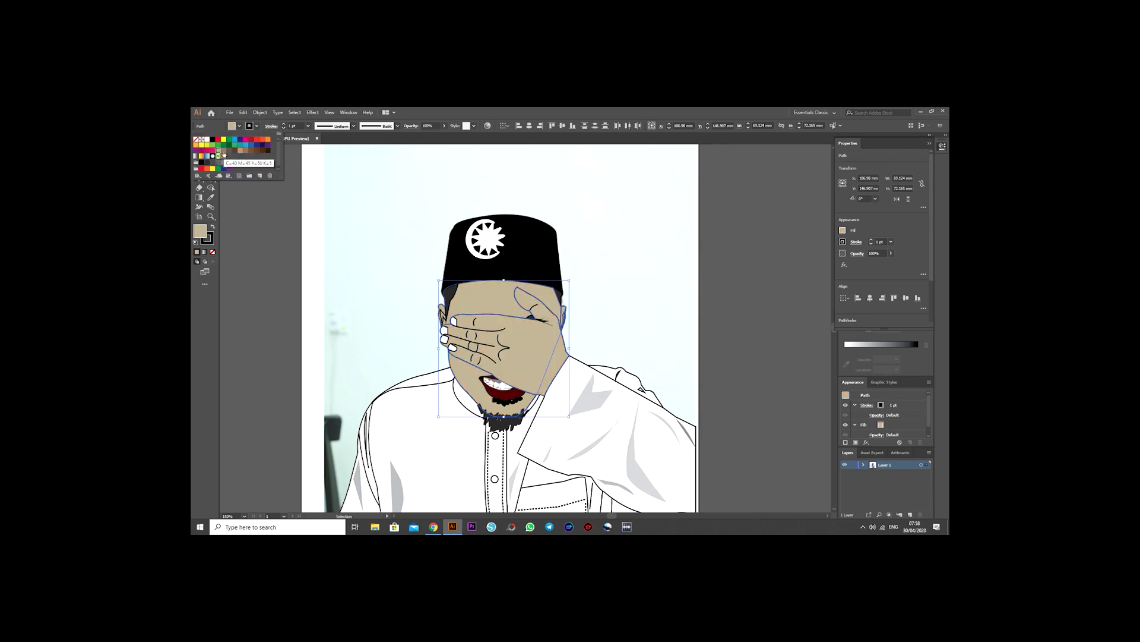
double_click(200, 231)
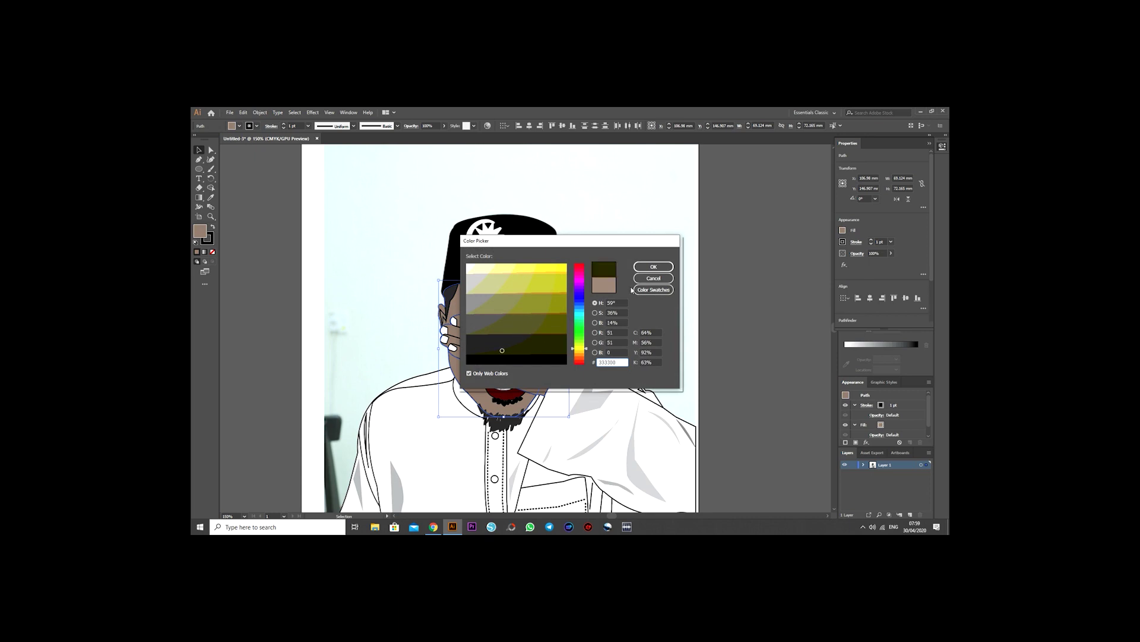
key(Escape)
- Deselect everything and switch to the Rectangle tool
click(280, 246)
scroll(280, 245, down, 2)
scroll(267, 257, down, 2)
key(ctrl+0)
drag(201, 168, 226, 169)
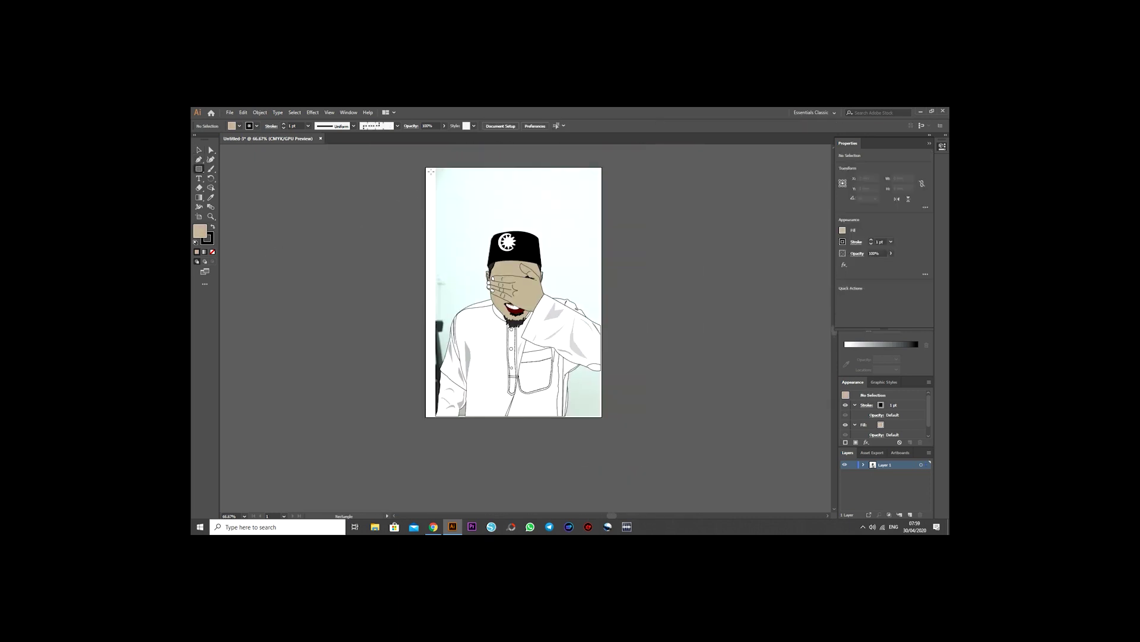
- Draw an artboard-sized rectangle, send it to the back and fill it magenta
drag(435, 168, 601, 416)
key(v)
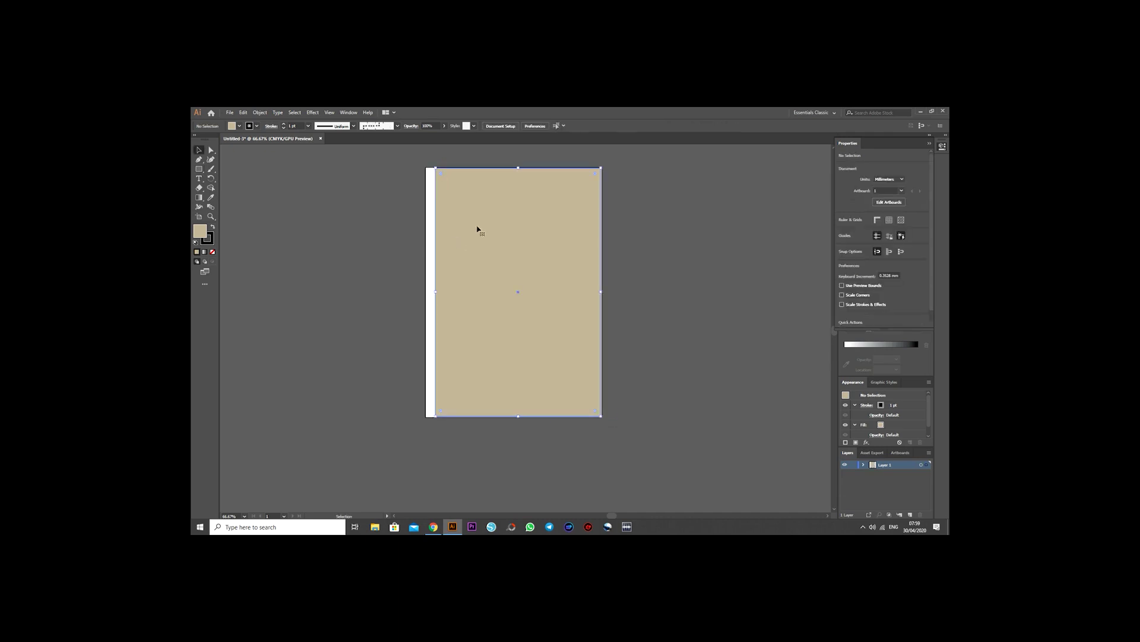
right_click(477, 229)
click(585, 376)
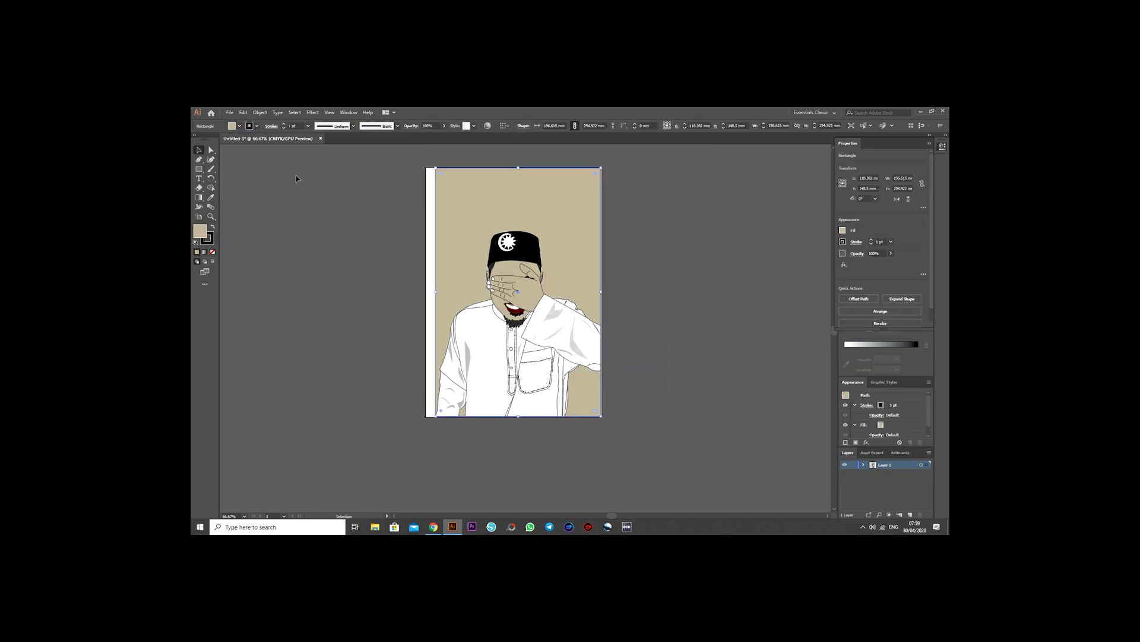
click(239, 126)
click(207, 140)
click(201, 154)
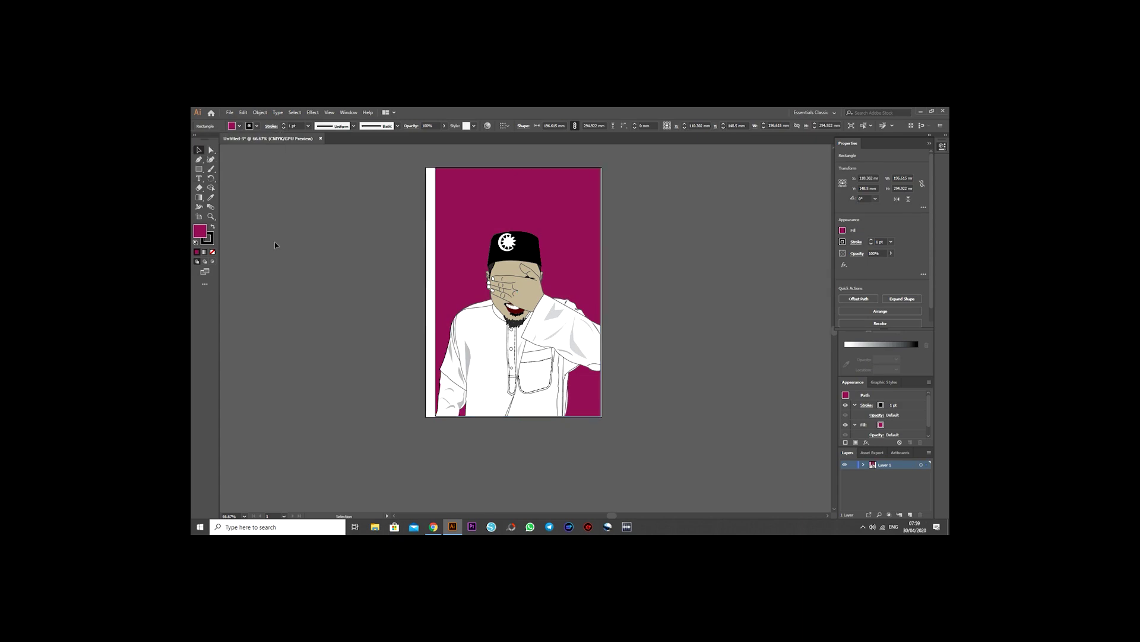
click(274, 241)
scroll(275, 241, up, 2)
- Change the figure's context options, zoom to 100% and place a new text object
right_click(522, 350)
click(553, 395)
click(657, 377)
key(ctrl+plus)
key(ctrl+plus)
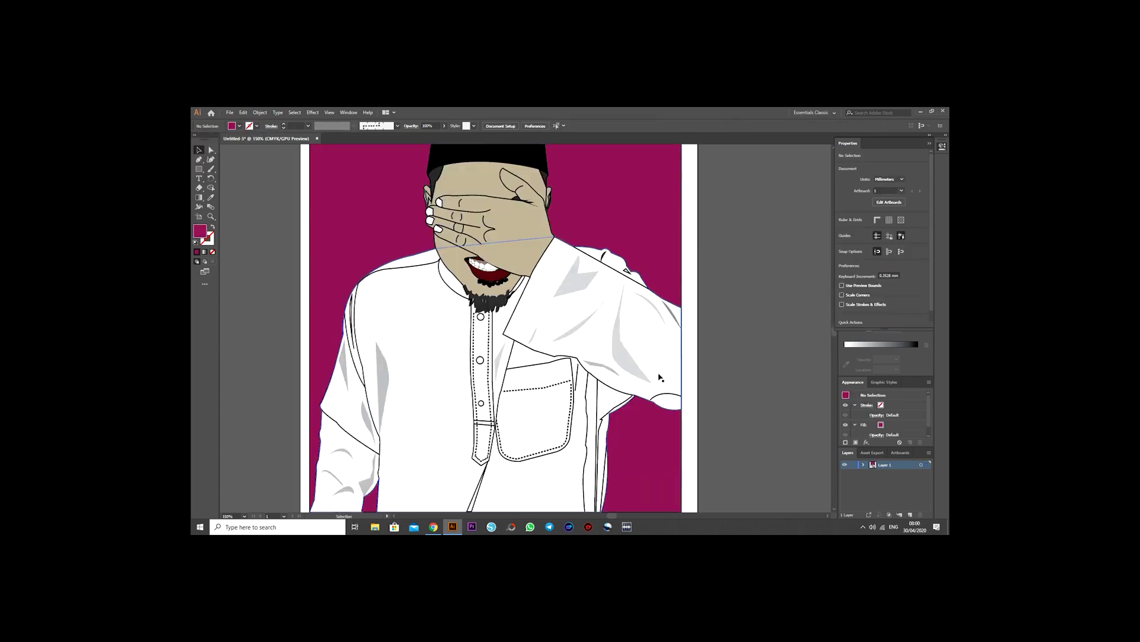
scroll(658, 377, up, 5)
scroll(534, 297, up, 3)
key(t)
click(491, 206)
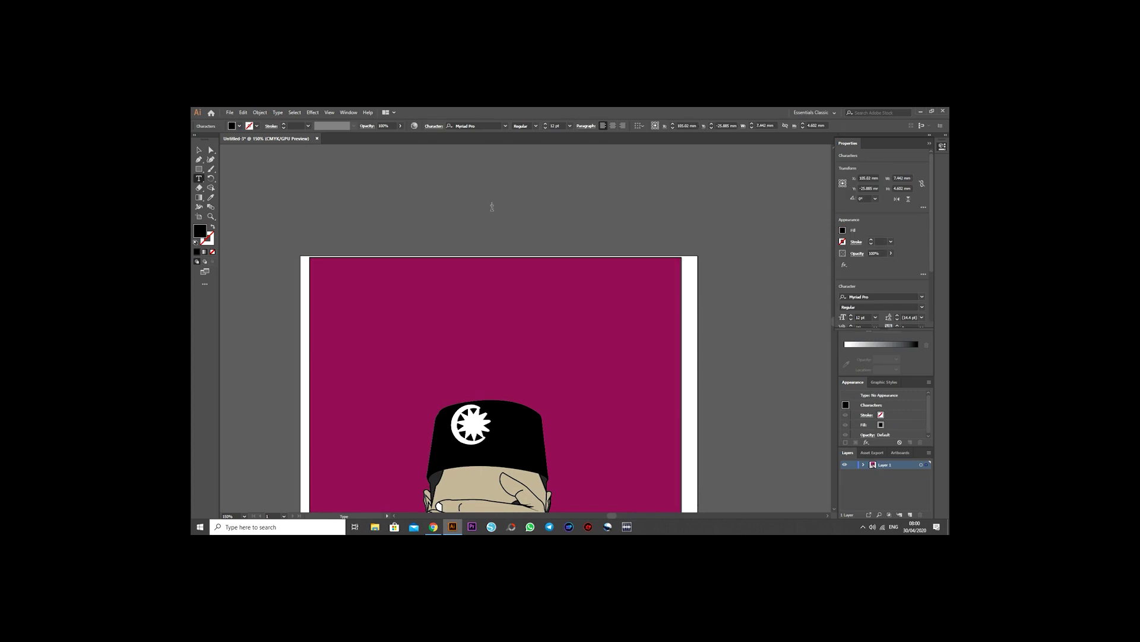
- Enlarge the NIKAH text, move it to the top and set the Blackout Midnight font
click(199, 149)
drag(514, 210, 651, 255)
drag(570, 232, 466, 303)
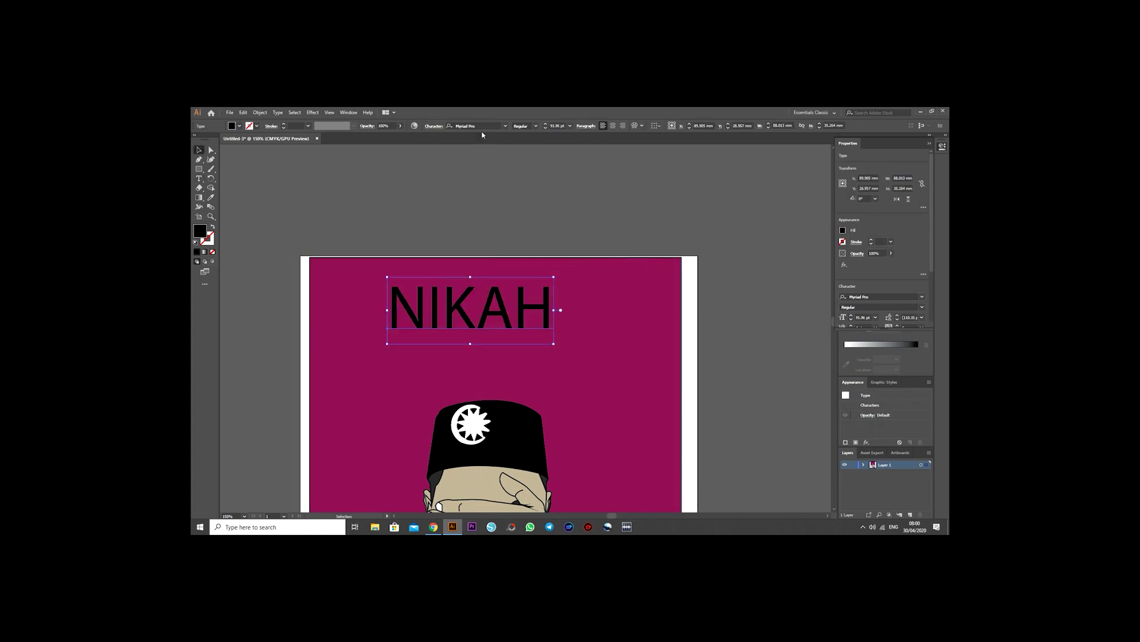
click(475, 126)
scroll(573, 237, down, 3)
scroll(573, 241, down, 3)
scroll(573, 244, down, 3)
scroll(574, 245, down, 2)
scroll(573, 246, down, 3)
click(573, 225)
drag(553, 336, 614, 361)
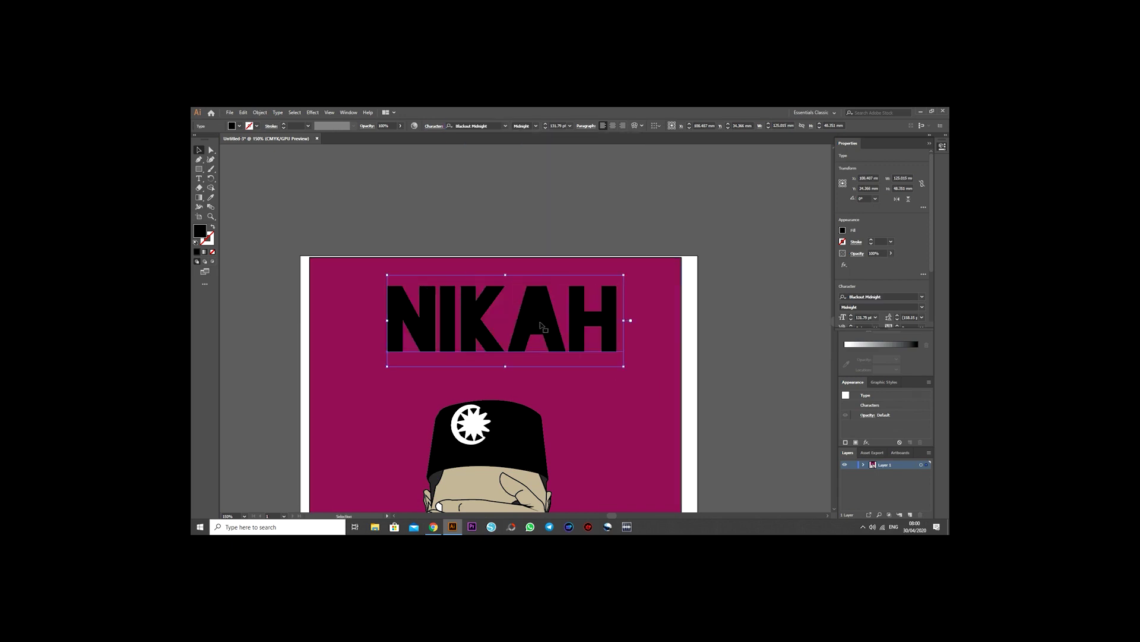
- Outline the title and add an offset copy with white fill and 2 pt black stroke
right_click(565, 377)
click(564, 372)
drag(451, 312, 458, 305)
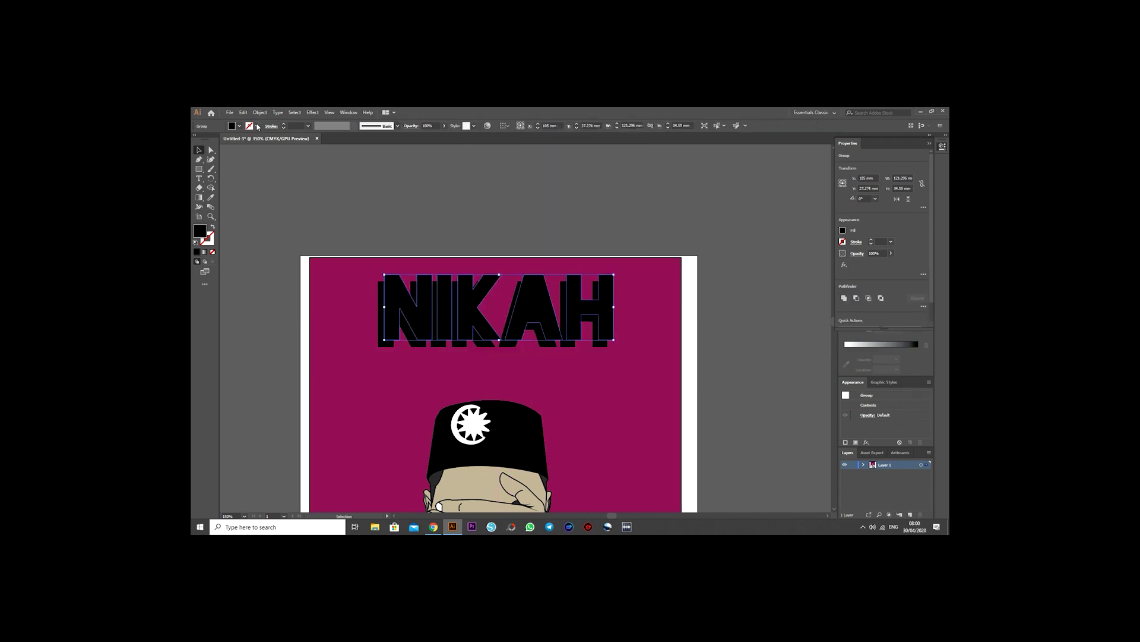
click(239, 125)
click(206, 139)
click(212, 139)
click(308, 125)
click(319, 169)
- Adjust the title and figure via context options and place a new text object above the artboard
scroll(429, 209, down, 1)
right_click(383, 256)
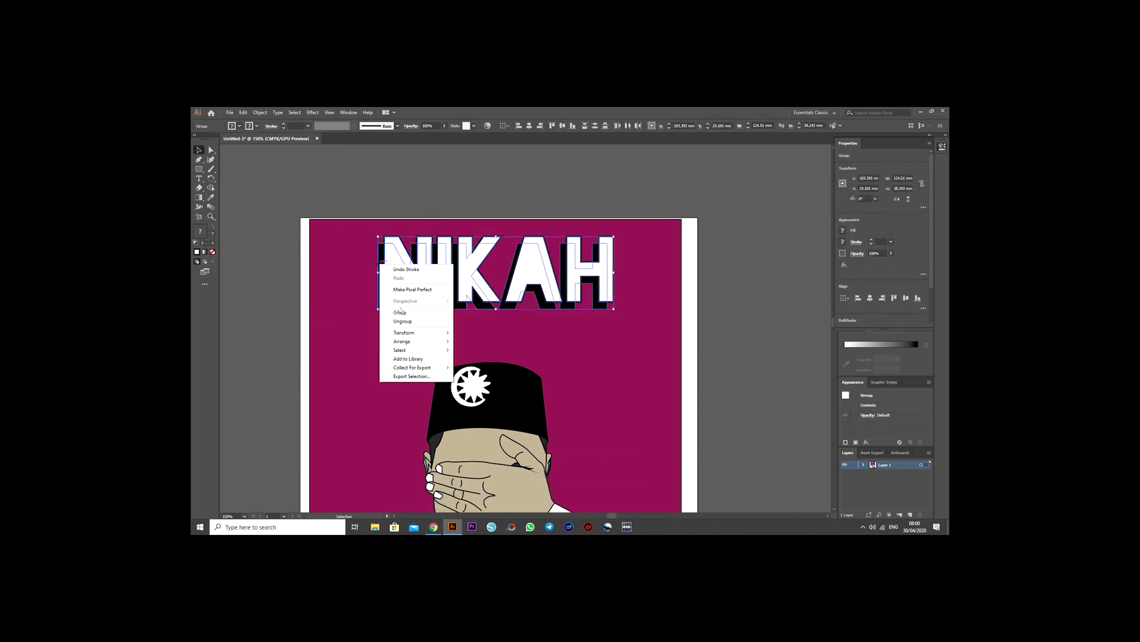
click(408, 310)
scroll(583, 270, down, 1)
scroll(584, 270, down, 2)
scroll(584, 270, down, 3)
right_click(564, 232)
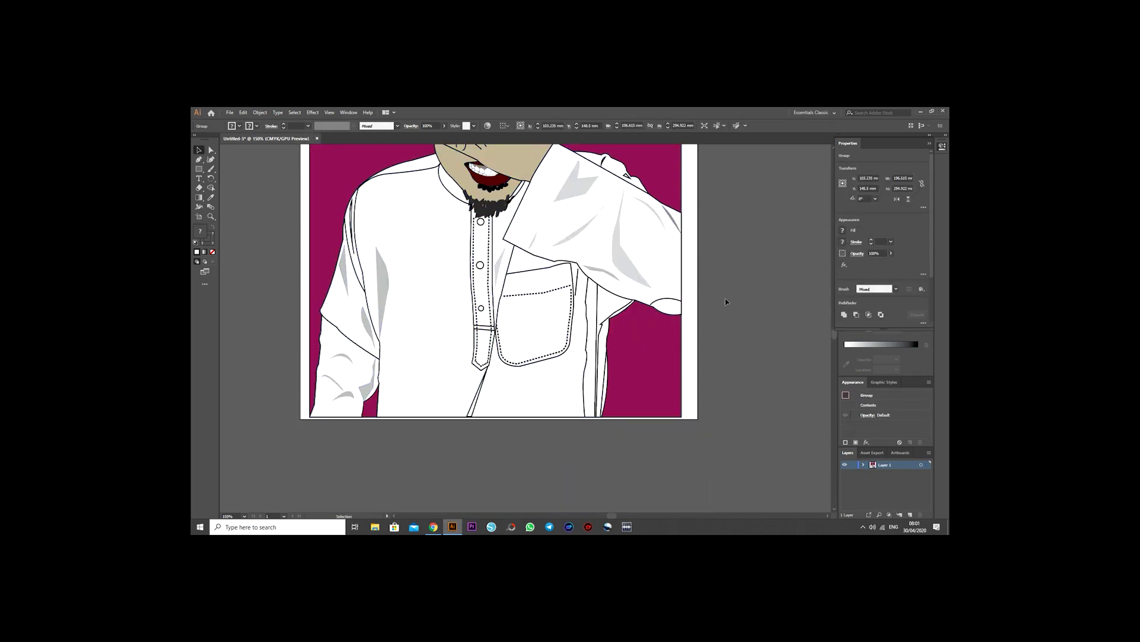
scroll(712, 326, up, 2)
scroll(713, 326, up, 3)
key(t)
click(440, 170)
text(15.08.15)
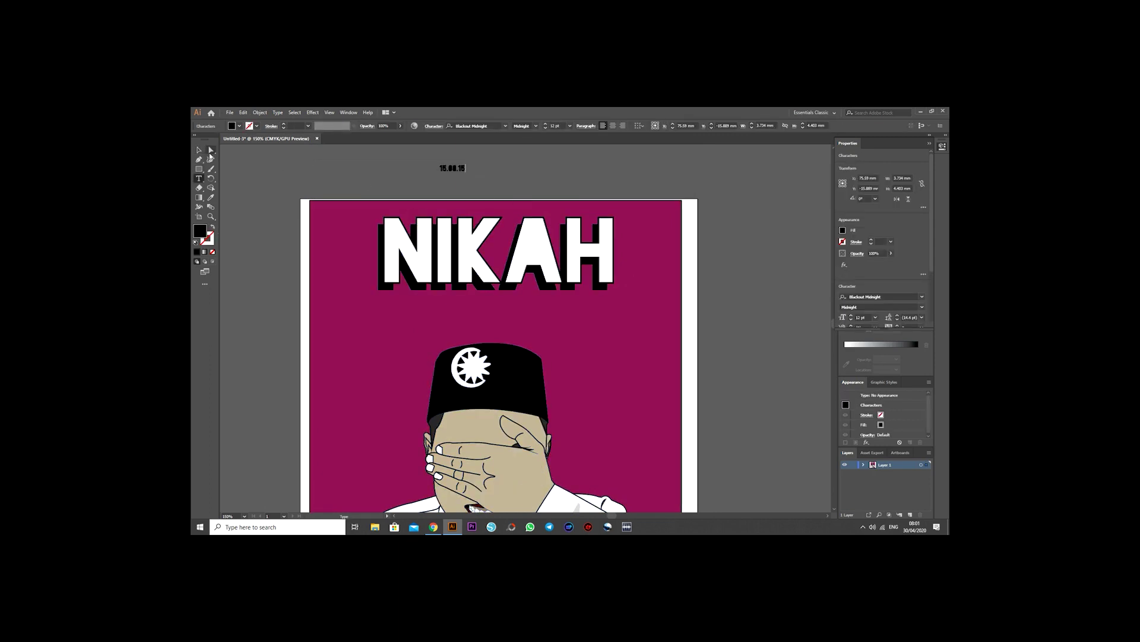
- Enlarge the 15.08.15 date under NIKAH, fill it white and set Agency FB
click(210, 151)
mouse_move(466, 172)
mouse_down()
mouse_move(517, 184)
mouse_move(488, 310)
mouse_up()
click(240, 126)
click(207, 139)
click(505, 125)
scroll(573, 333, down, 3)
scroll(573, 344, down, 3)
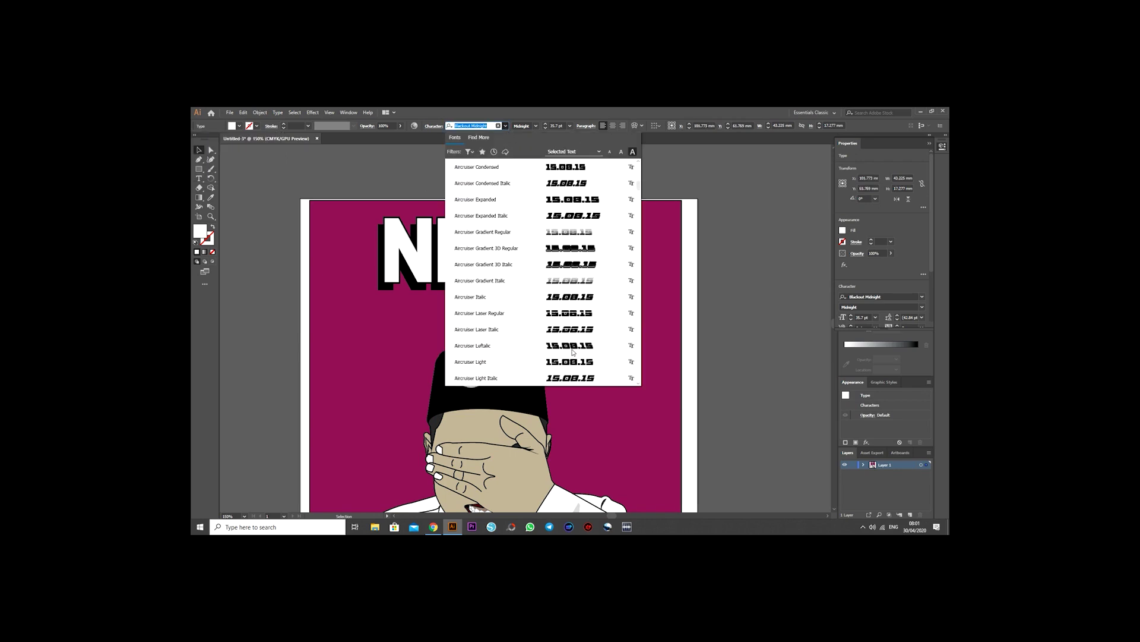
scroll(573, 352, up, 3)
scroll(638, 179, up, 10)
scroll(638, 180, up, 5)
click(493, 169)
- Zoom out to the whole poster and select all the artwork
click(772, 292)
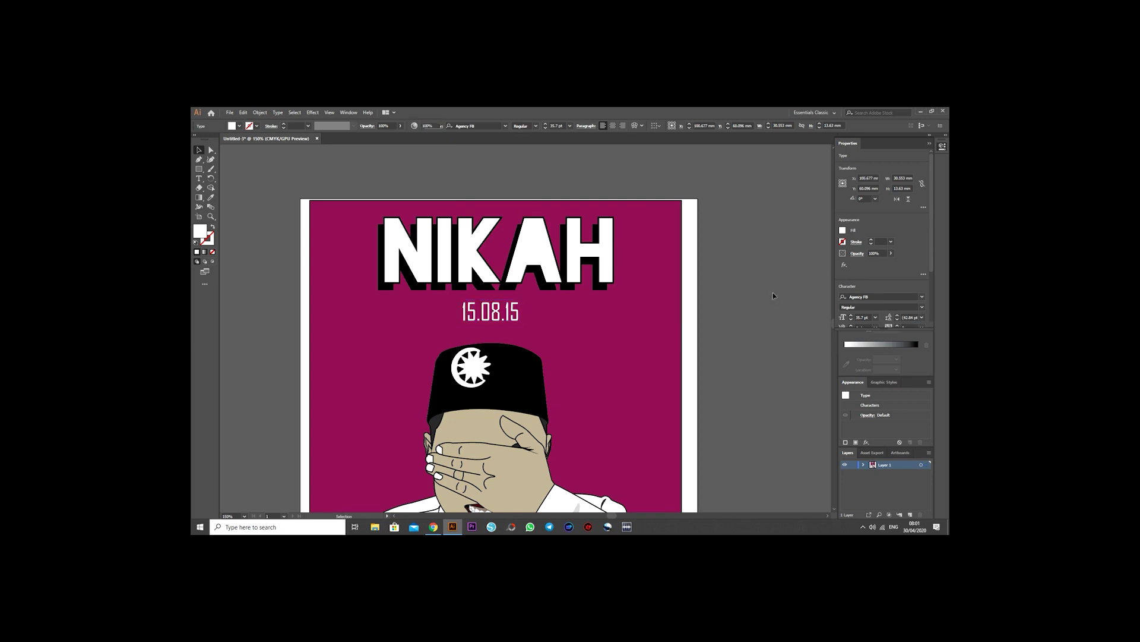
scroll(772, 294, down, 3)
scroll(772, 295, down, 2)
key(ctrl+minus)
key(ctrl+minus)
click(572, 277)
click(260, 112)
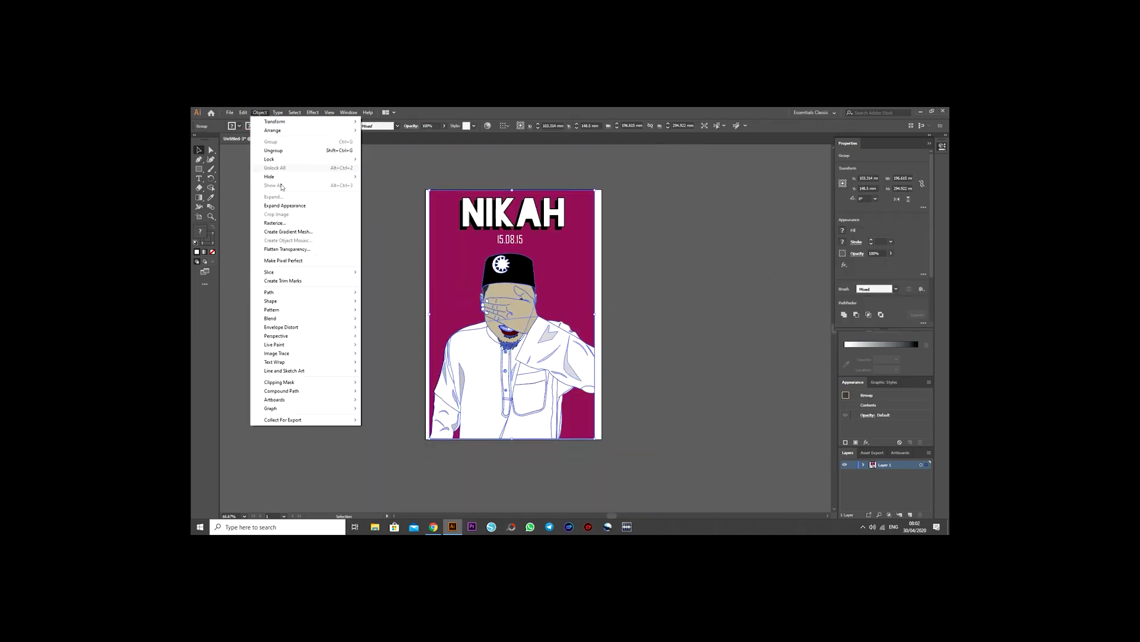
- Create an offset path outline around the selected poster artwork
click(398, 324)
click(693, 382)
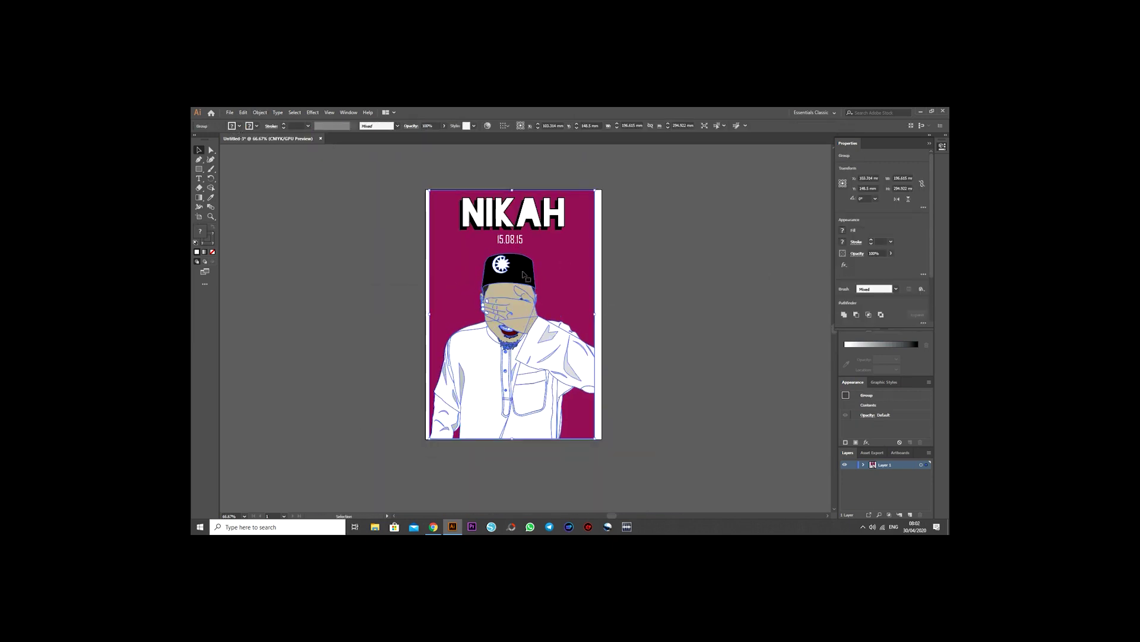
click(260, 112)
click(408, 318)
click(692, 382)
- Fill the offset outline dark and narrow the artboard to about 208.52 mm wide
click(239, 126)
click(212, 139)
key(shift+o)
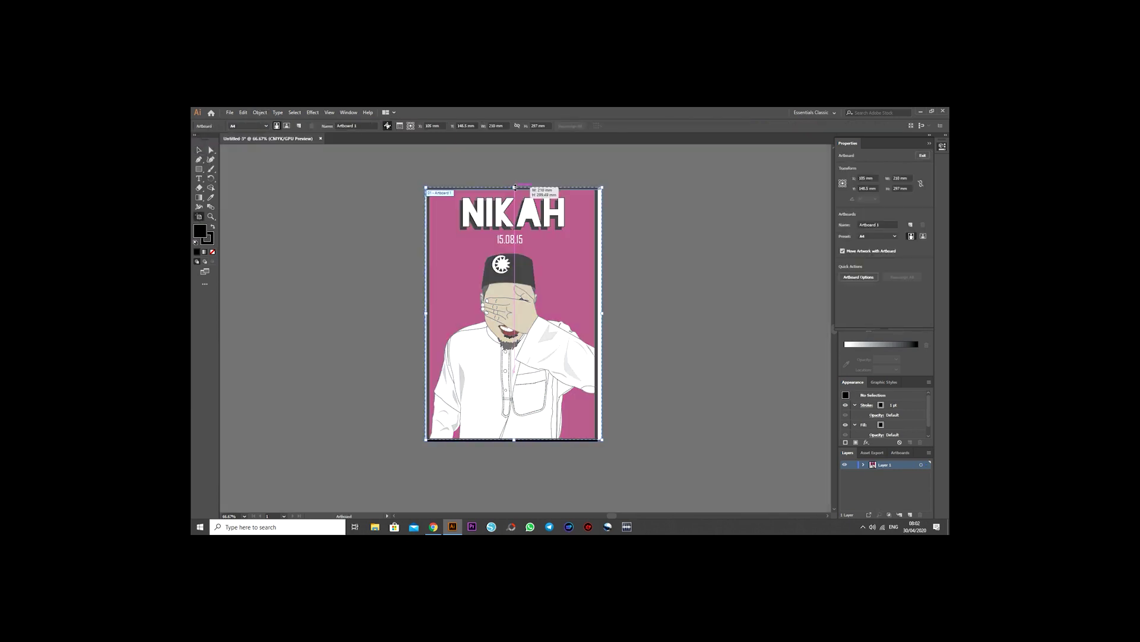
drag(427, 313, 428, 312)
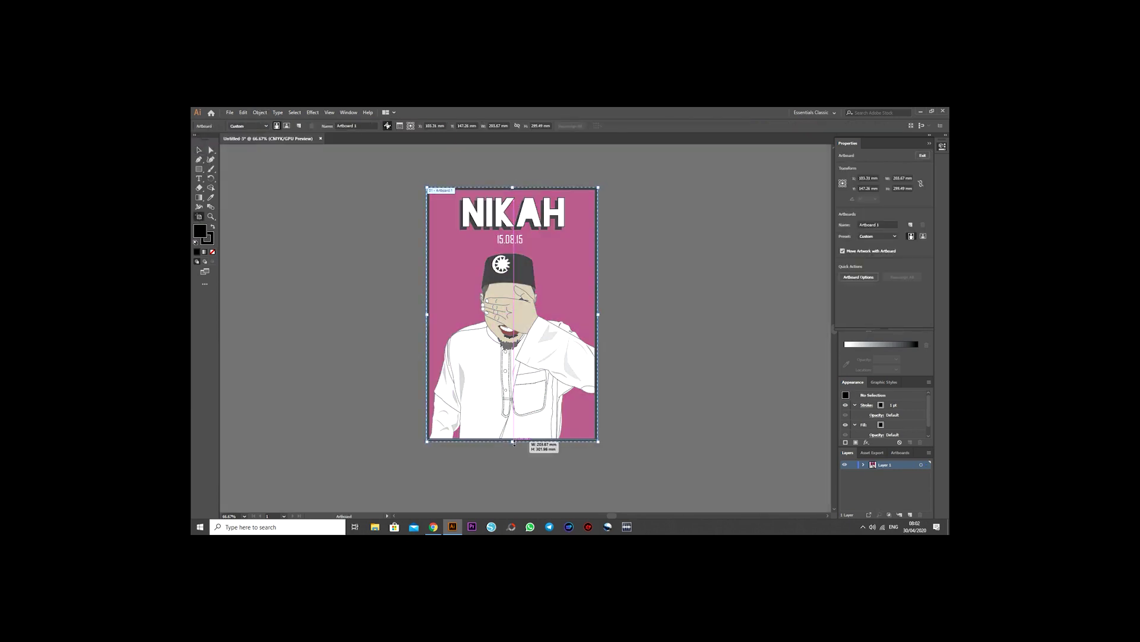